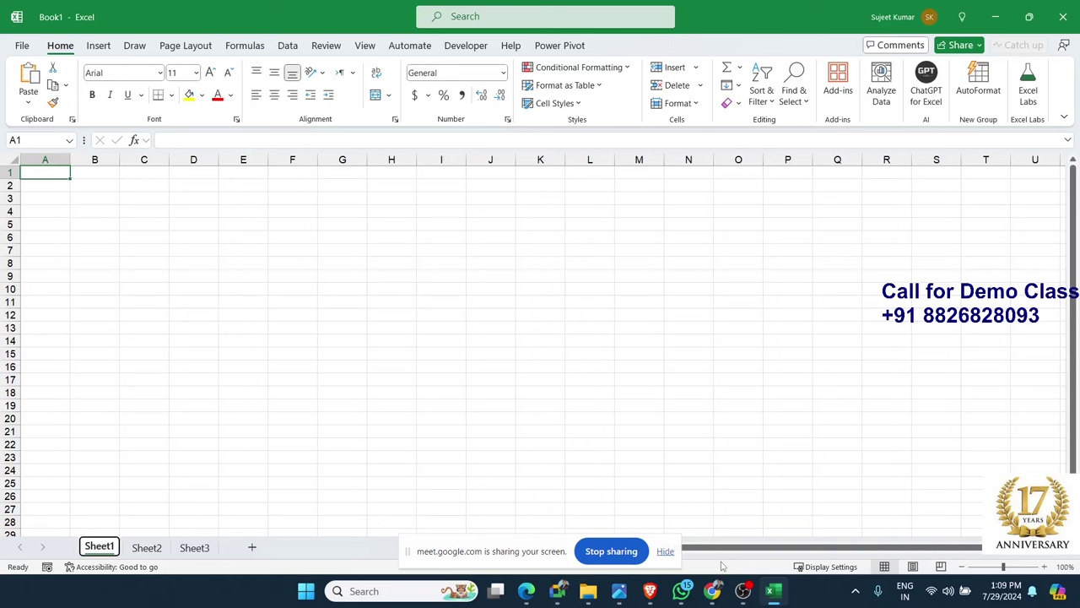
# Show the Developer tab and check the Macros list in blank Book1 without running anything
pyautogui.click(471, 47)
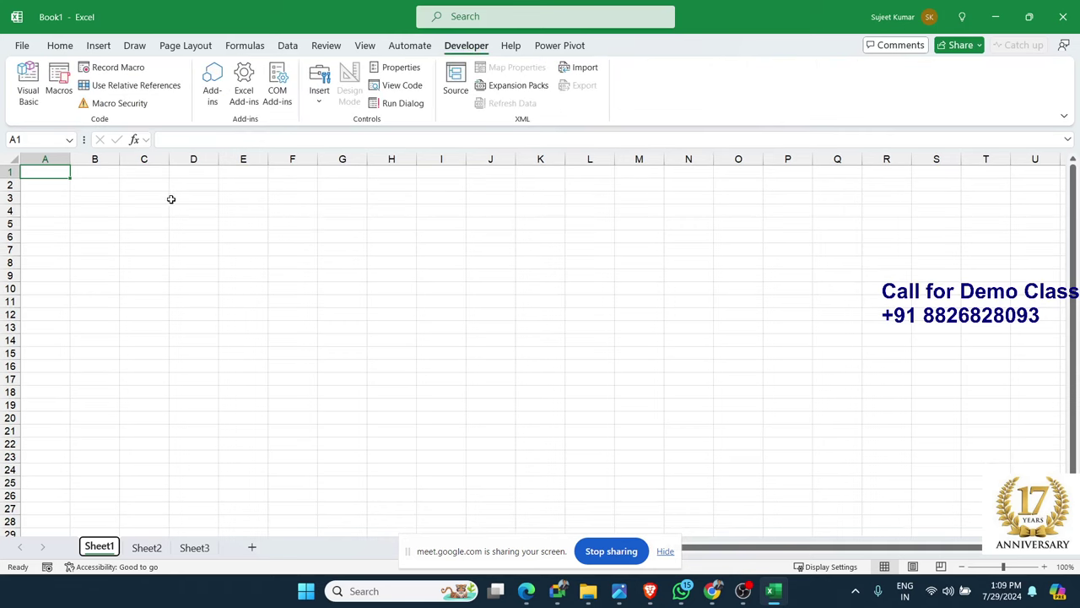
pyautogui.click(158, 222)
pyautogui.click(59, 94)
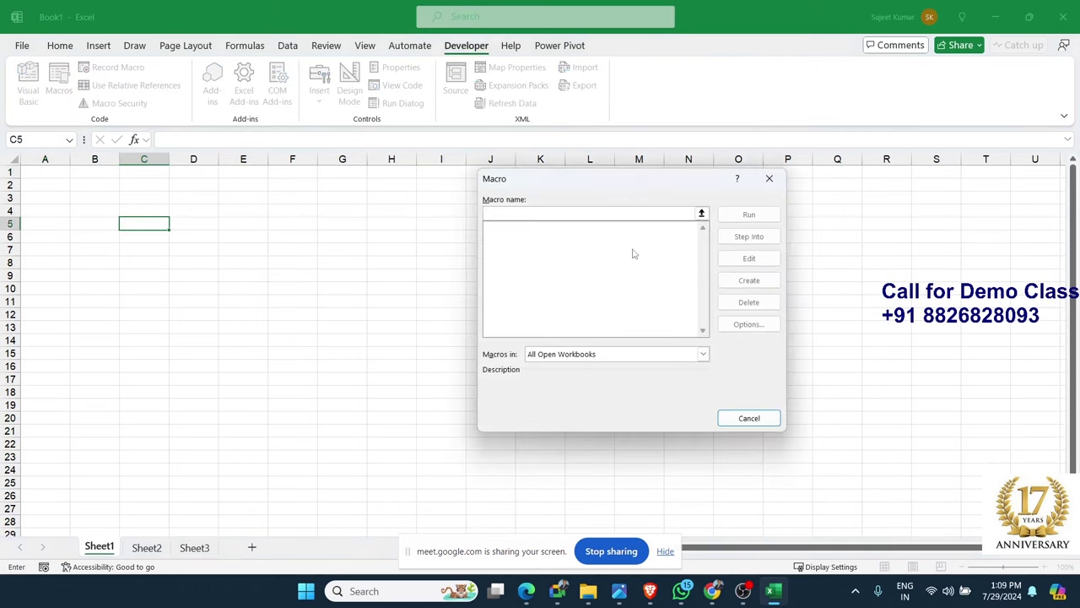
pyautogui.click(767, 178)
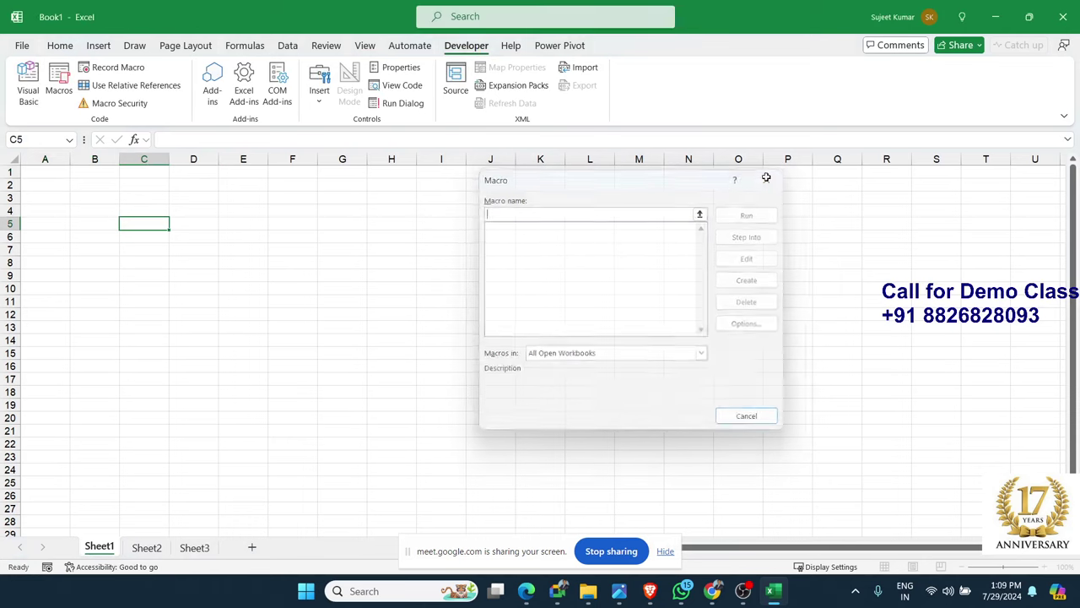
pyautogui.click(148, 308)
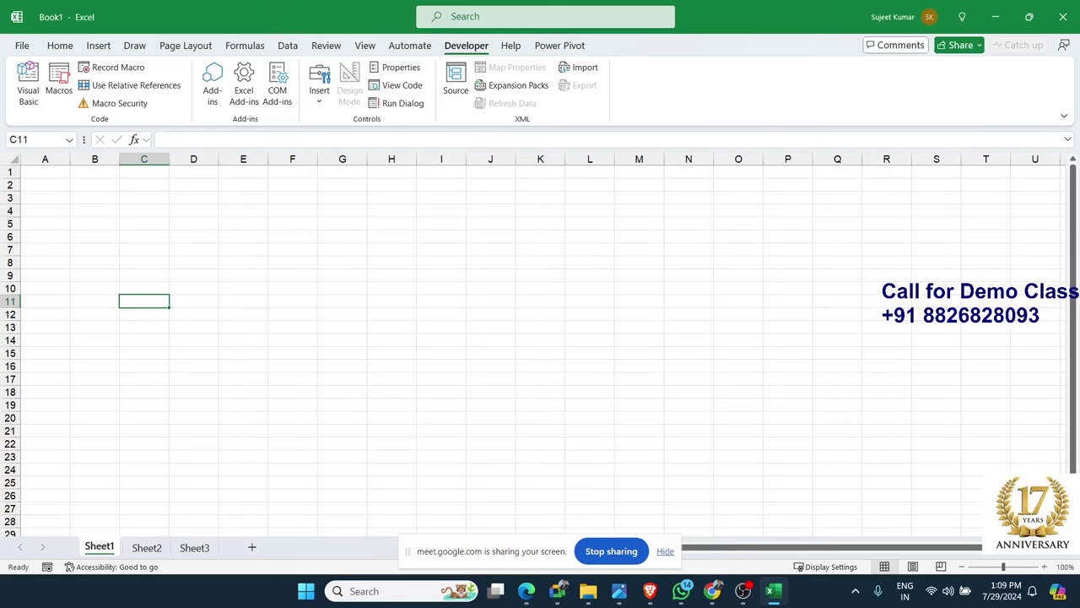
# Enter the Name header and Puja in A1:A2, then autofill the eight names to row 9
pyautogui.click(45, 177)
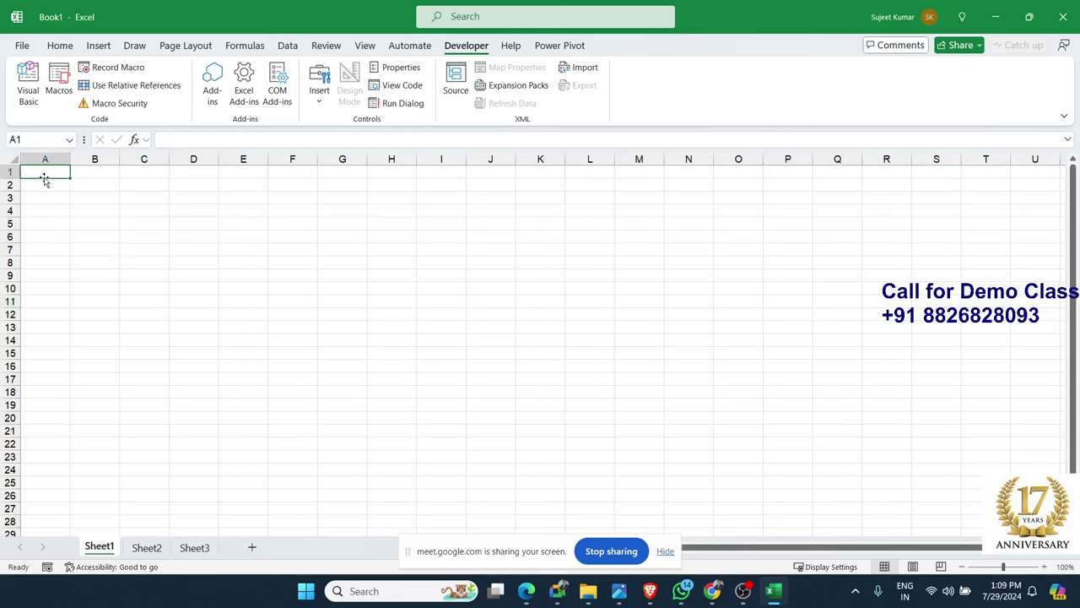
pyautogui.write('Na')
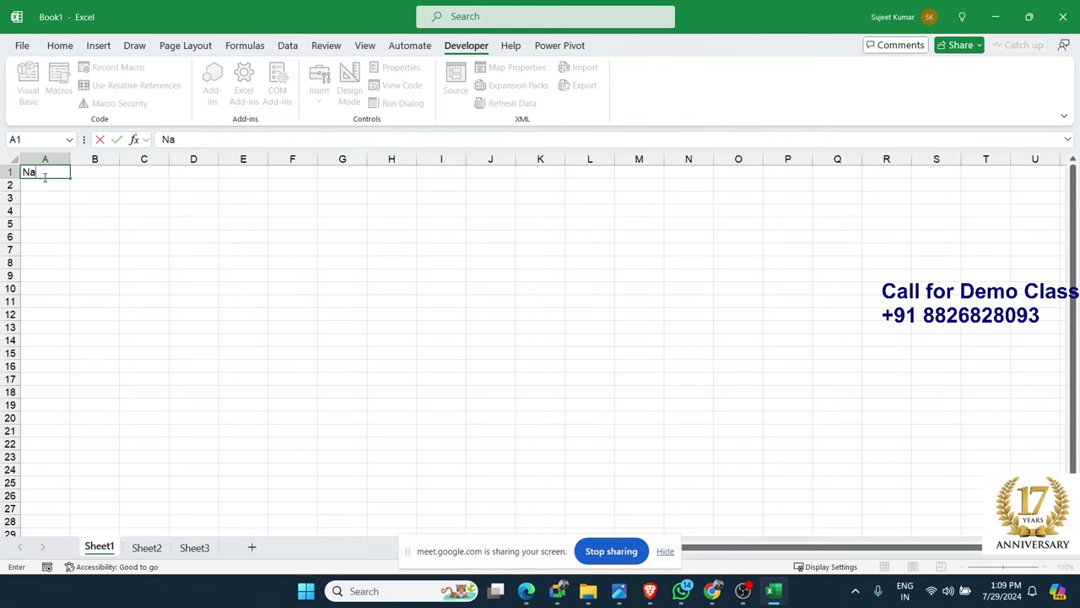
pyautogui.write('me')
pyautogui.press('Return')
pyautogui.write('Pu')
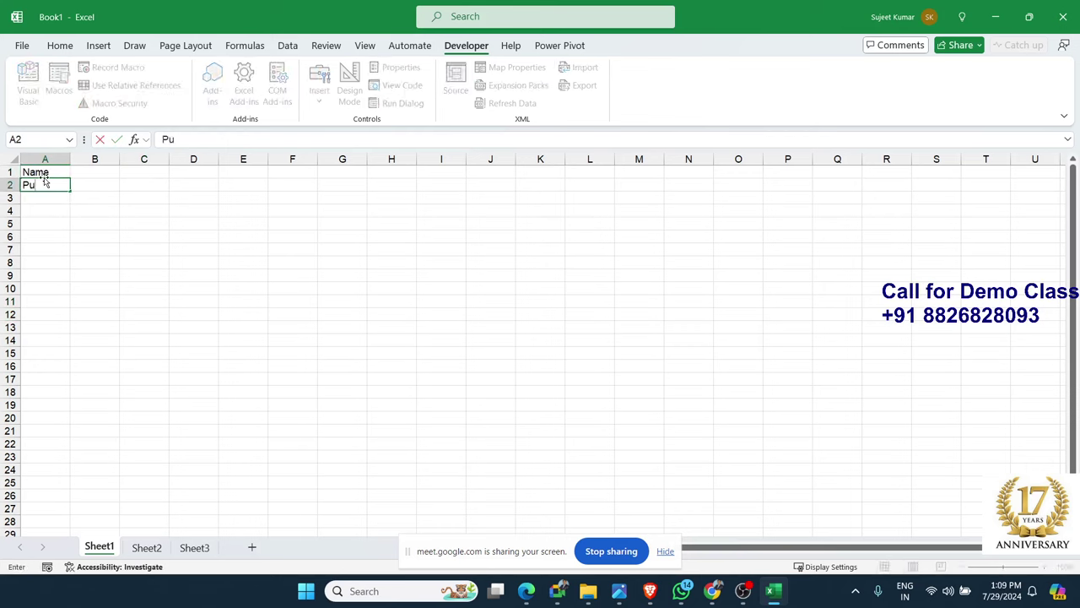
pyautogui.write('ja')
pyautogui.press('Return')
pyautogui.click(51, 186)
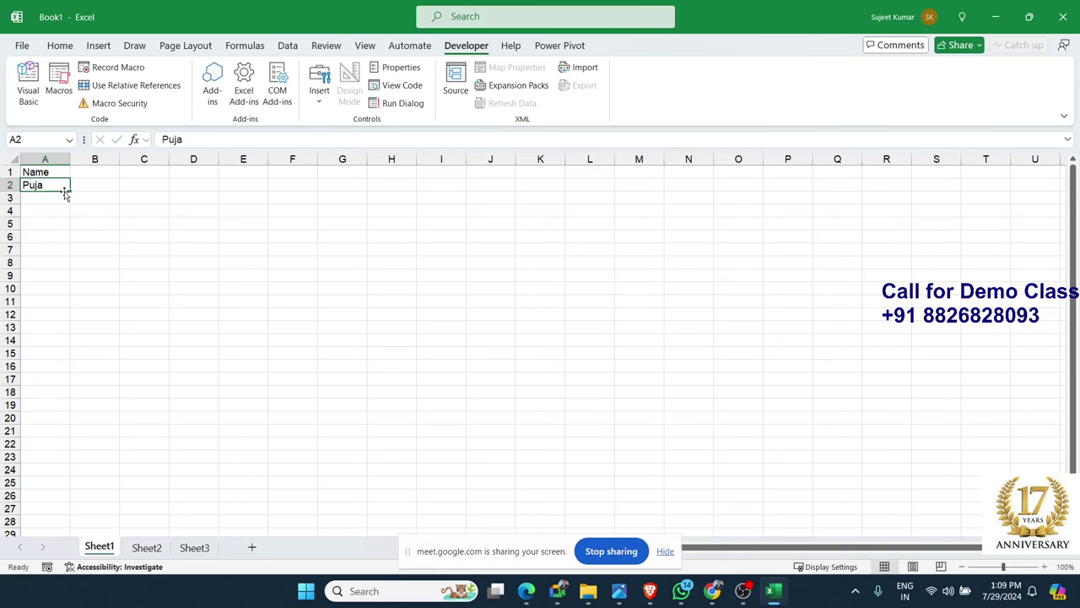
pyautogui.moveTo(69, 191); pyautogui.dragTo(66, 282)
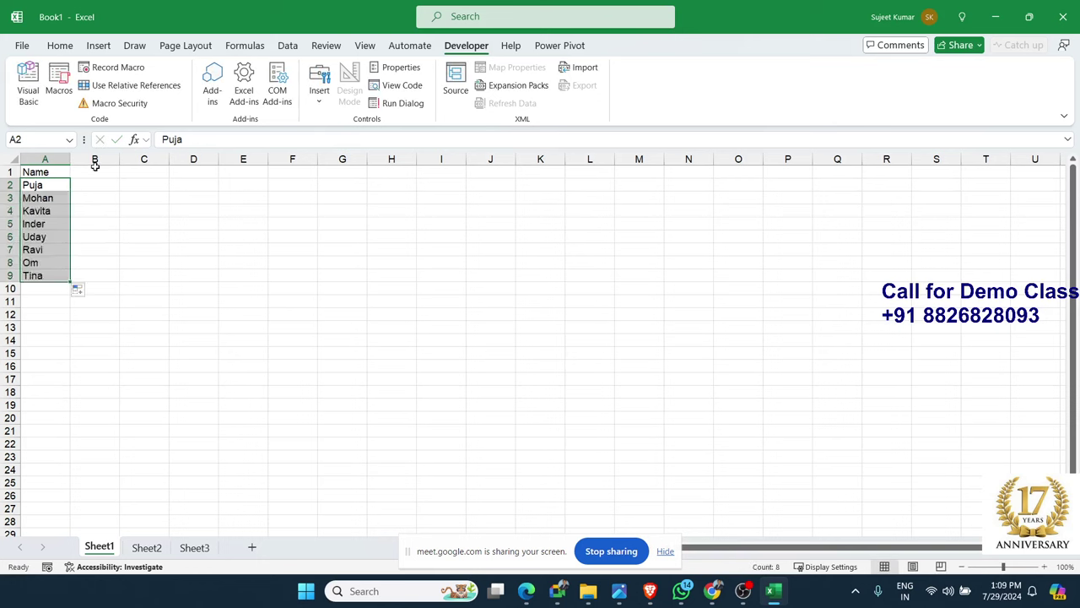
# Enter JAN in B1 and autofill the month headers through AUG
pyautogui.click(95, 170)
pyautogui.write('JAN')
pyautogui.press('Return')
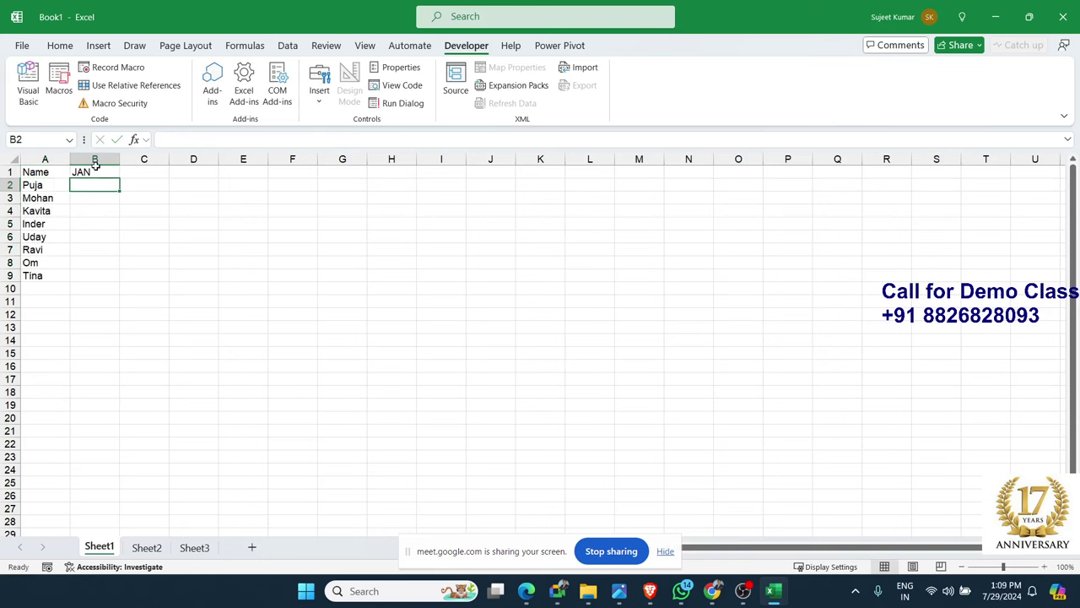
pyautogui.click(122, 173)
pyautogui.click(108, 173)
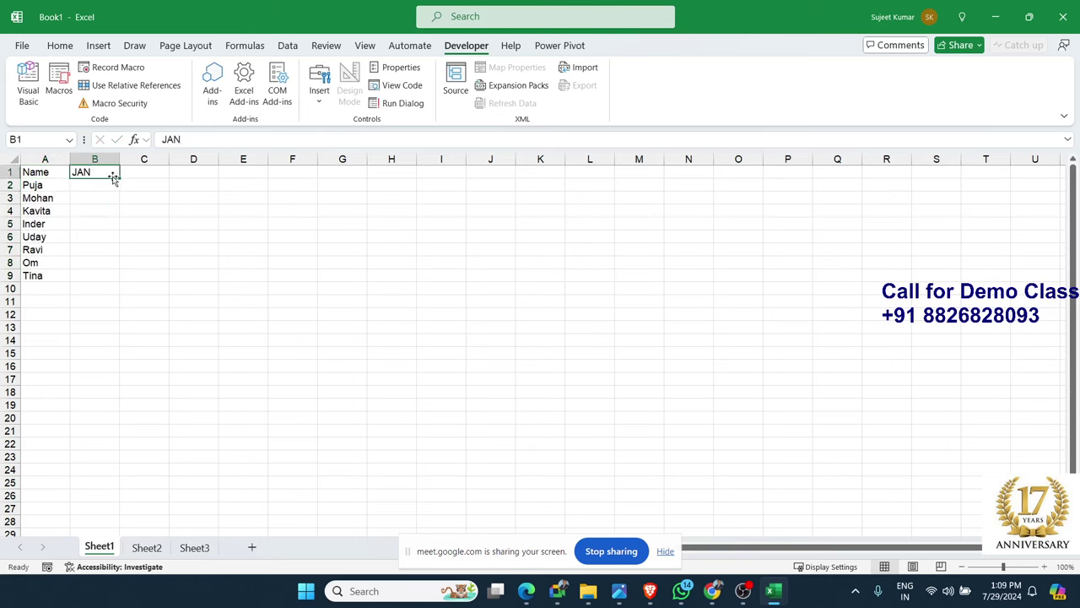
pyautogui.moveTo(120, 177); pyautogui.dragTo(449, 179)
# Fill B2:I9 with a RANDBETWEEN random-score formula copied right and down
pyautogui.click(124, 188)
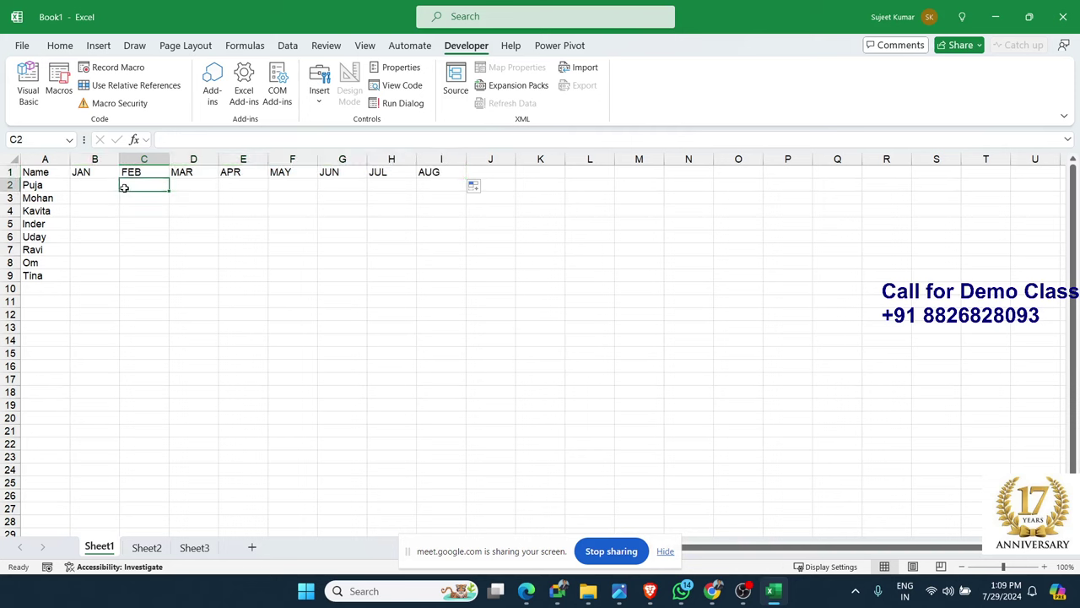
pyautogui.press('Left')
pyautogui.write('=ra')
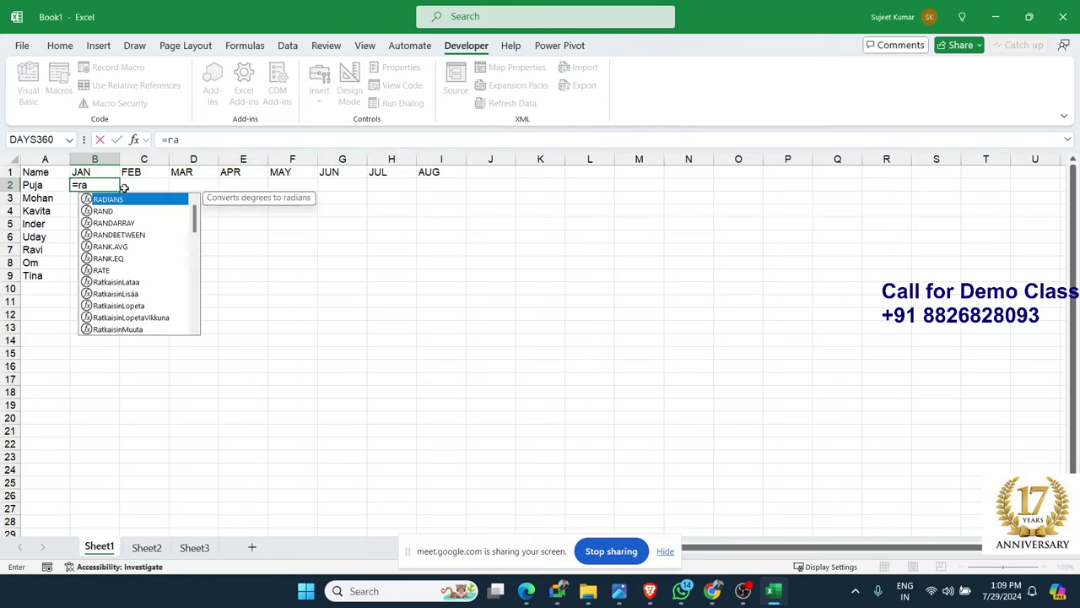
pyautogui.press('Down')
pyautogui.press('Tab')
pyautogui.write('10')
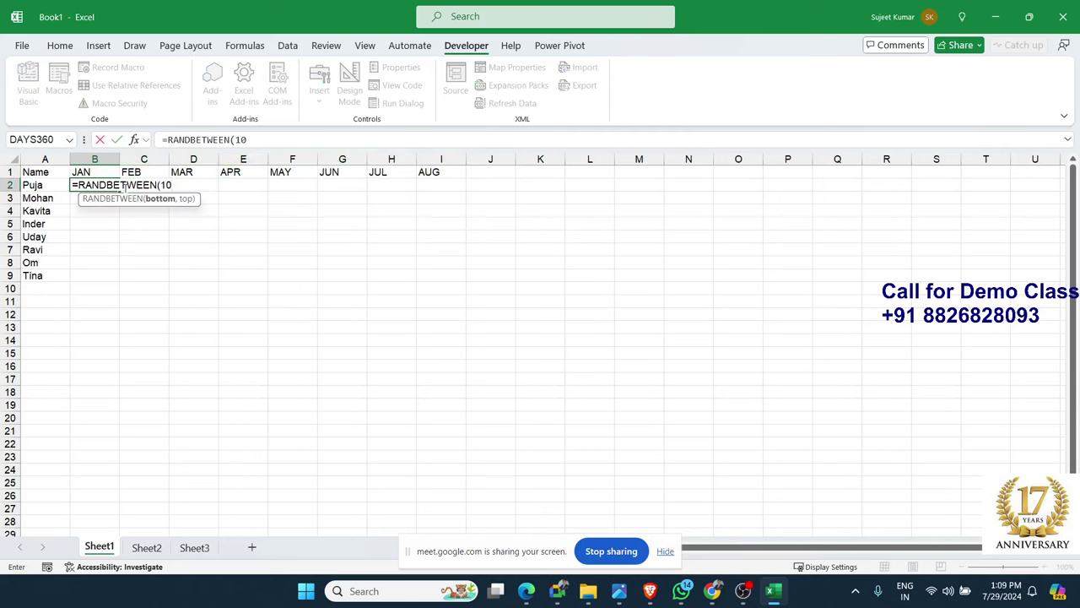
pyautogui.write(',20')
pyautogui.press('Return')
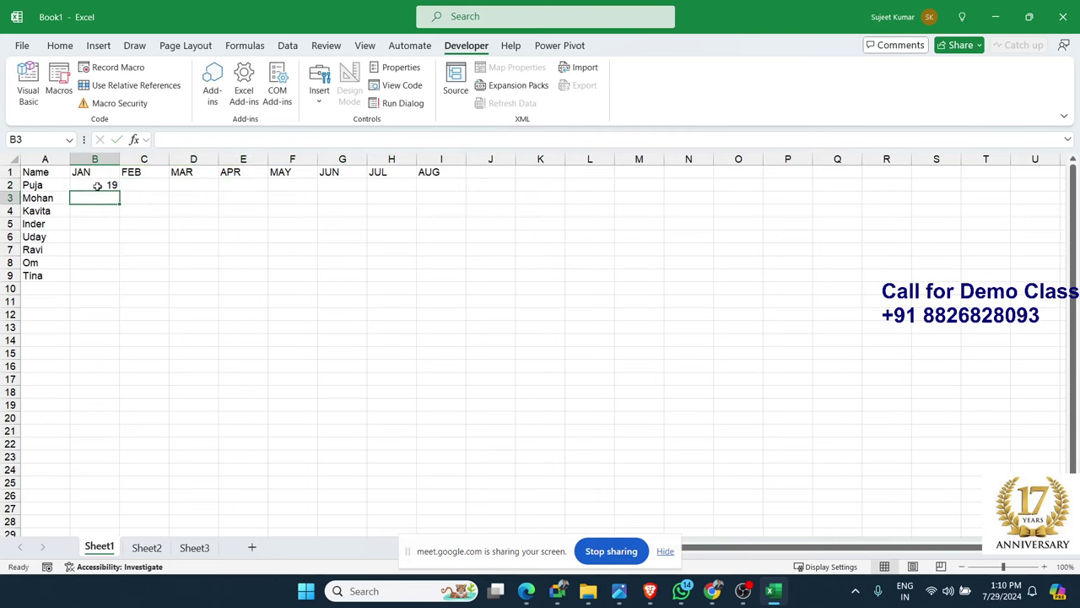
pyautogui.click(291, 210)
pyautogui.click(391, 237)
pyautogui.click(105, 184)
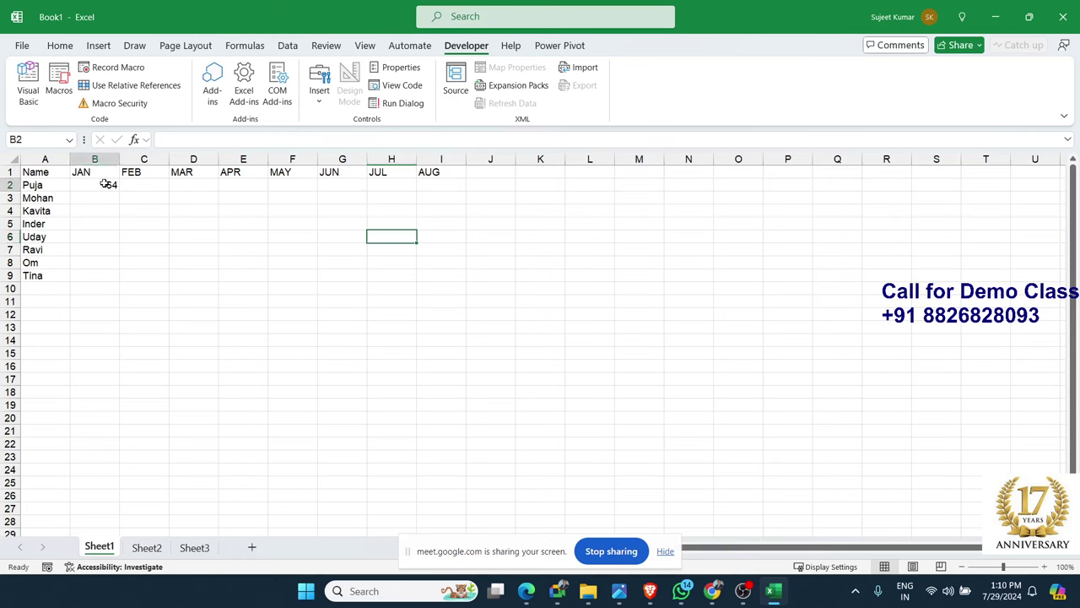
pyautogui.moveTo(105, 184); pyautogui.dragTo(419, 275)
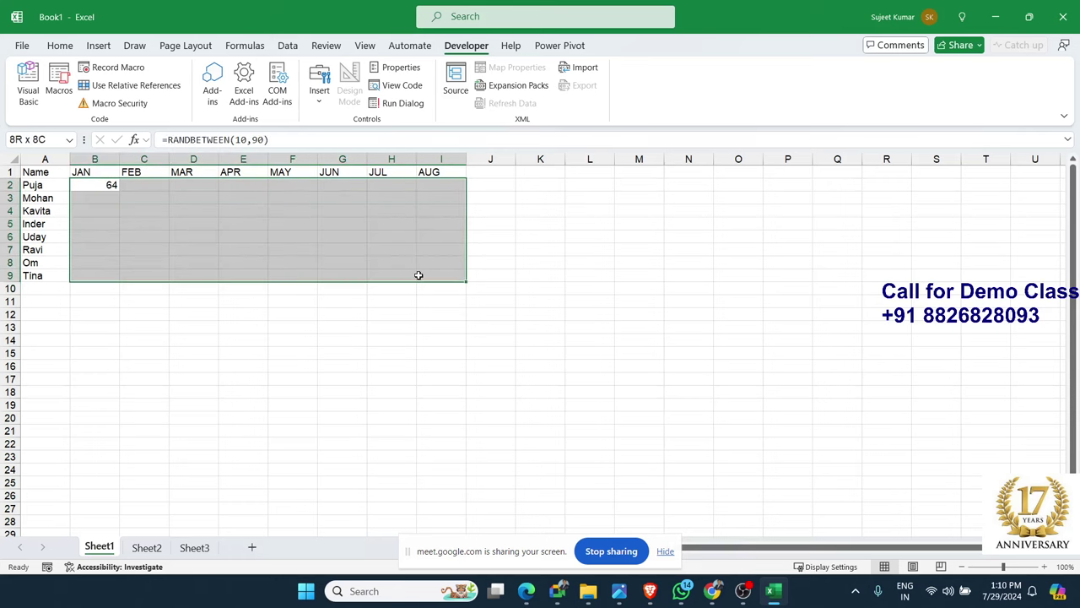
pyautogui.hotkey('ctrl', 'r')
pyautogui.hotkey('ctrl', 'd')
# Convert the random scores to fixed values with Paste Values, then select the table
pyautogui.hotkey('ctrl', 'c')
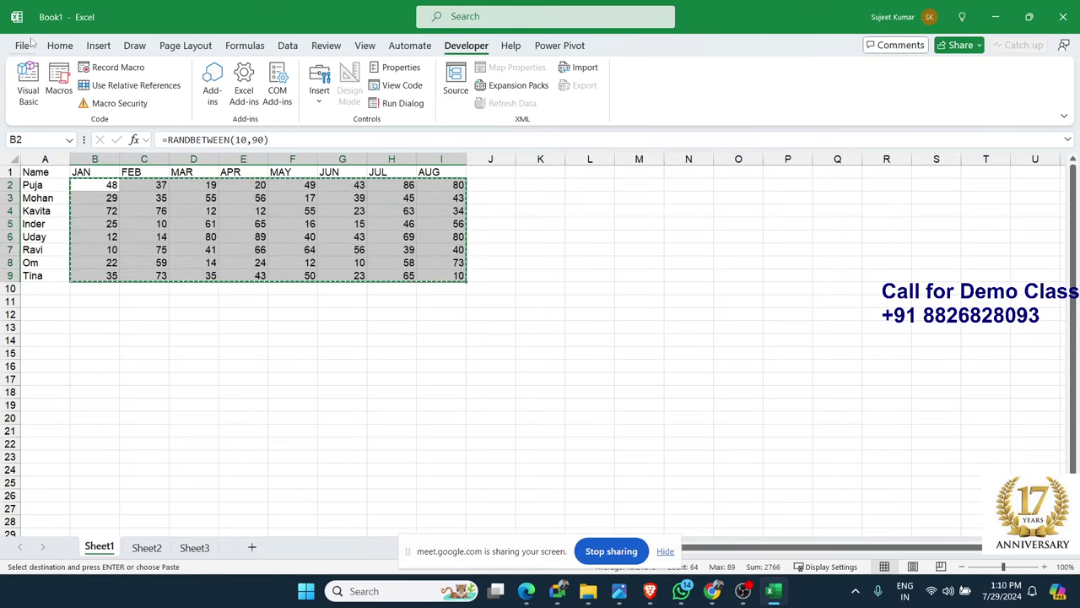
pyautogui.click(60, 45)
pyautogui.click(28, 101)
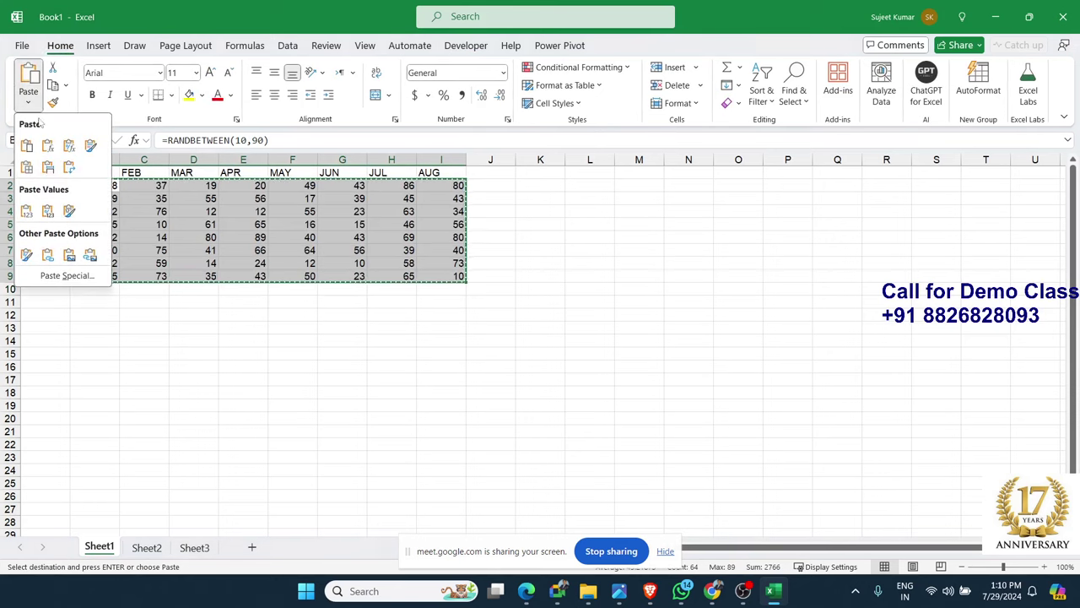
pyautogui.click(27, 211)
pyautogui.click(143, 198)
pyautogui.click(44, 159)
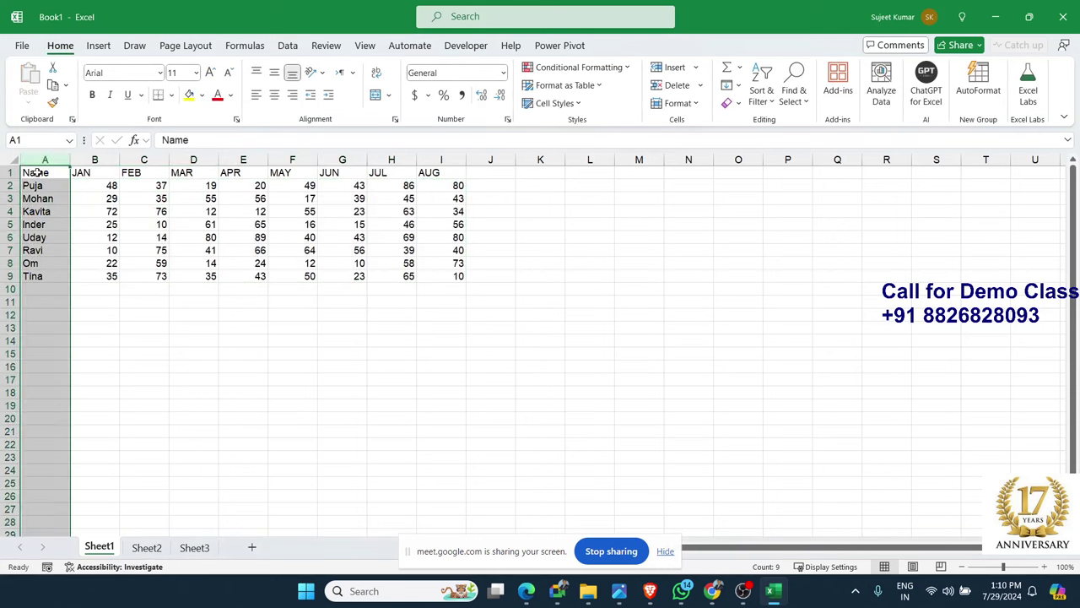
pyautogui.moveTo(36, 172)
pyautogui.mouseDown()
pyautogui.moveTo(388, 284)
pyautogui.moveTo(461, 281)
pyautogui.mouseUp()
# Insert a clustered column chart of A1:I9, move it right of the table and enlarge it
pyautogui.click(103, 49)
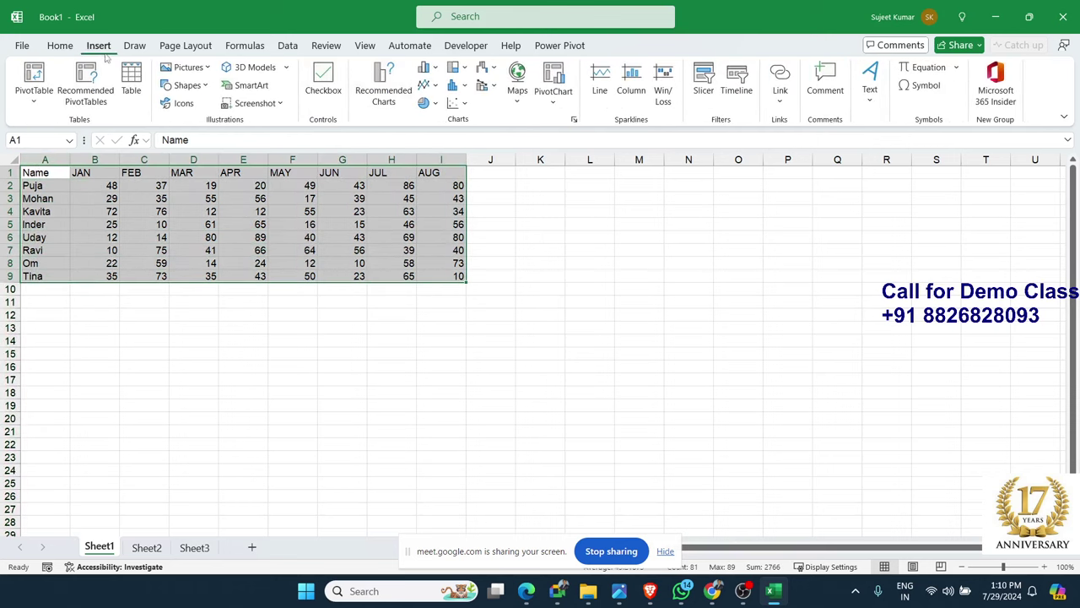
pyautogui.click(428, 67)
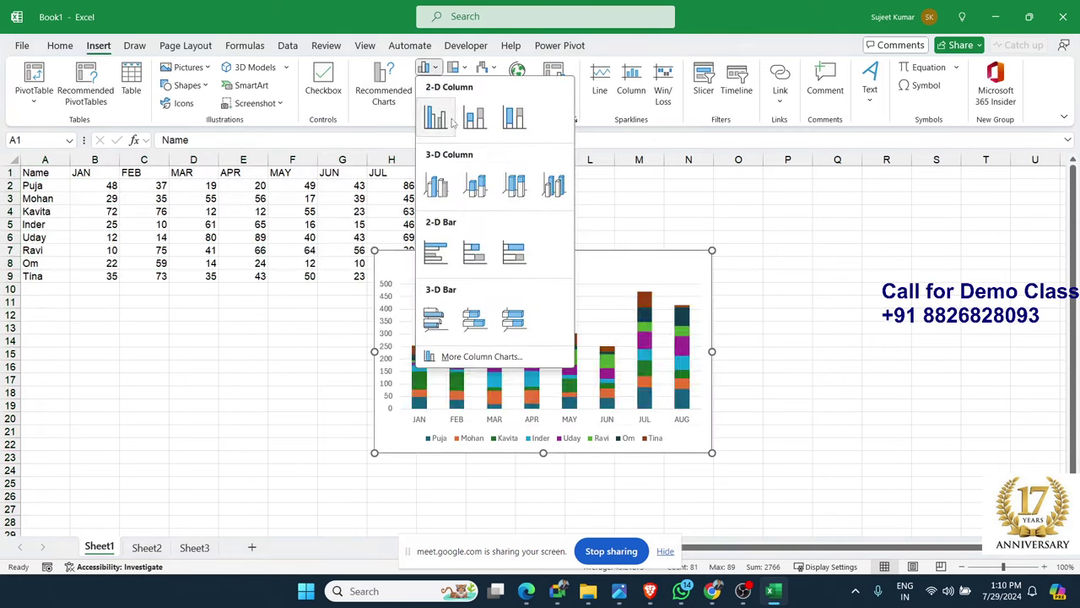
pyautogui.click(453, 122)
pyautogui.moveTo(502, 265); pyautogui.dragTo(701, 189)
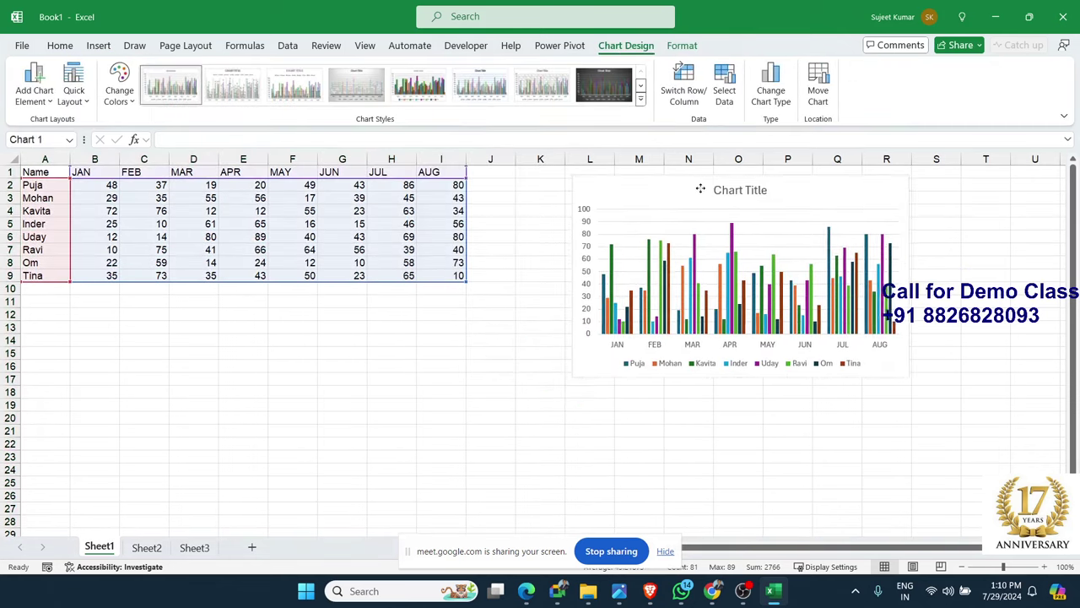
pyautogui.moveTo(909, 376); pyautogui.dragTo(983, 384)
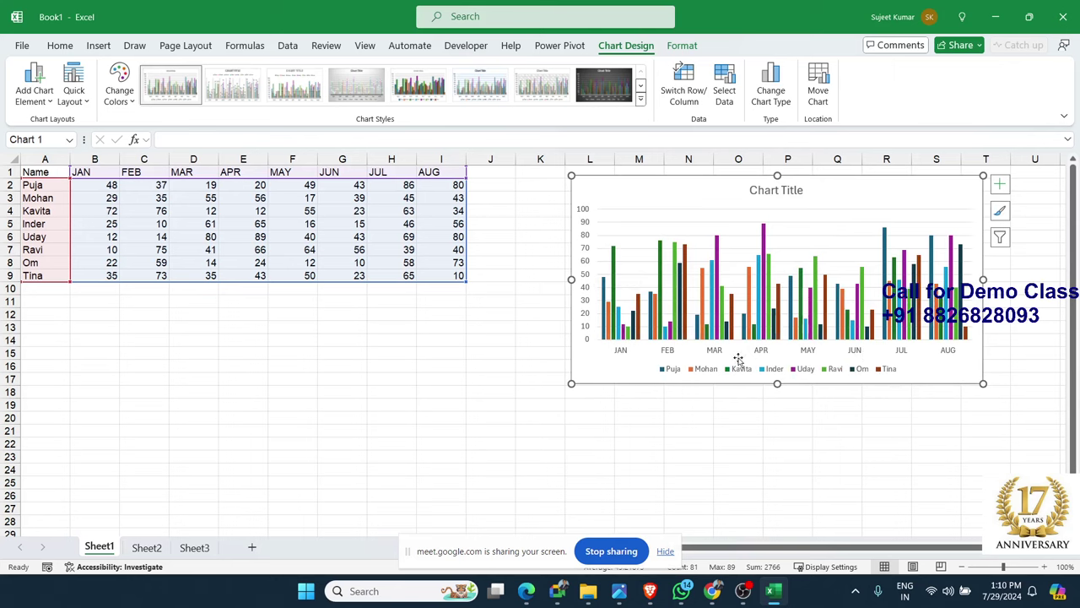
# Select Puja's row of scores, then delete the full-table chart
pyautogui.click(50, 189)
pyautogui.moveTo(95, 185); pyautogui.dragTo(447, 187)
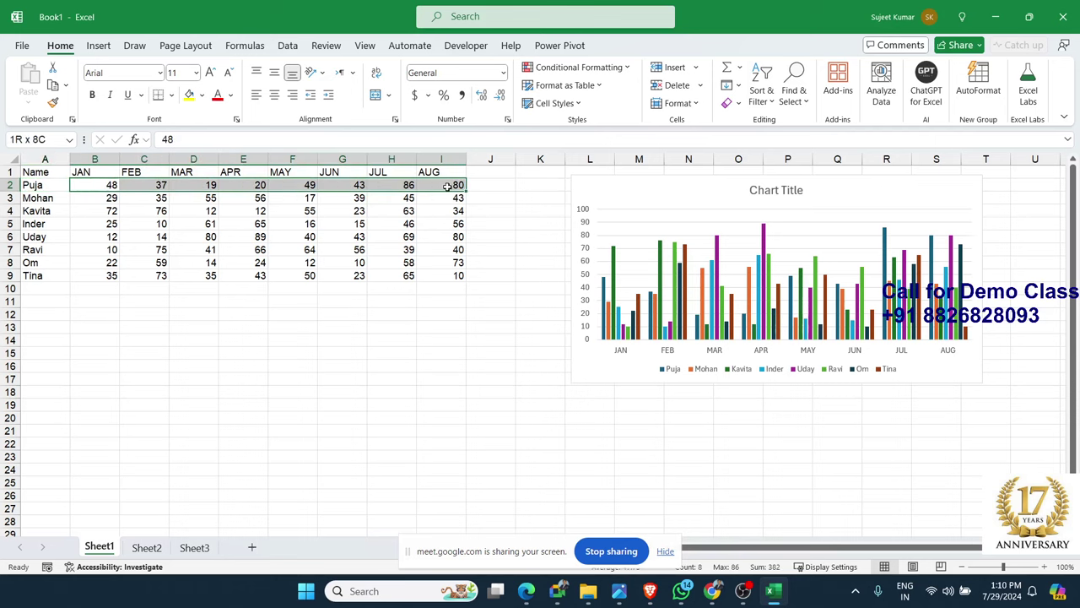
pyautogui.click(51, 187)
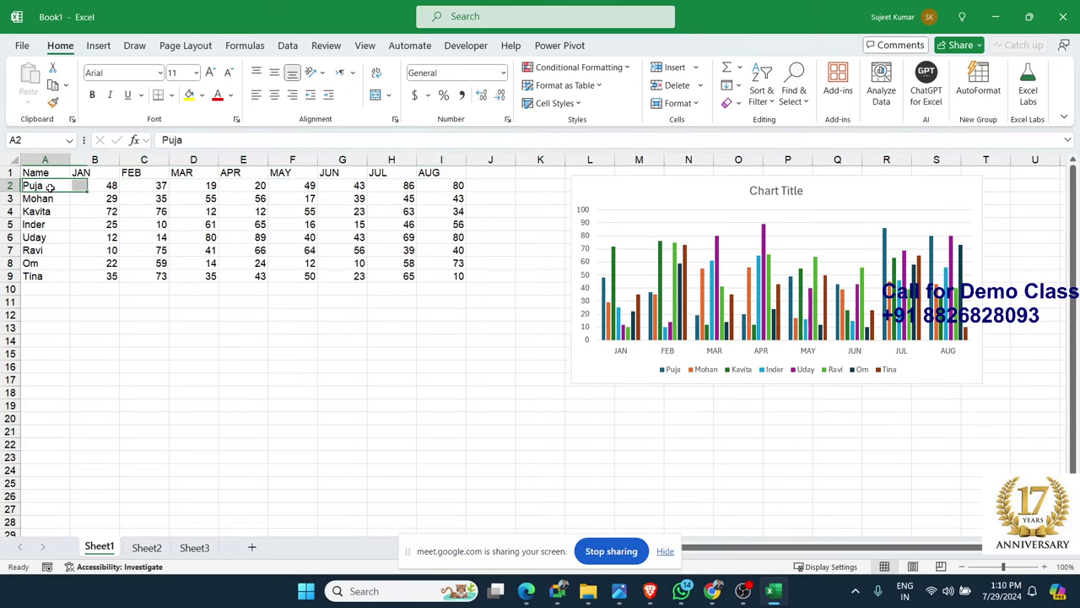
pyautogui.moveTo(51, 188)
pyautogui.mouseDown()
pyautogui.moveTo(49, 199)
pyautogui.moveTo(369, 187)
pyautogui.moveTo(435, 196)
pyautogui.mouseUp()
pyautogui.click(593, 373)
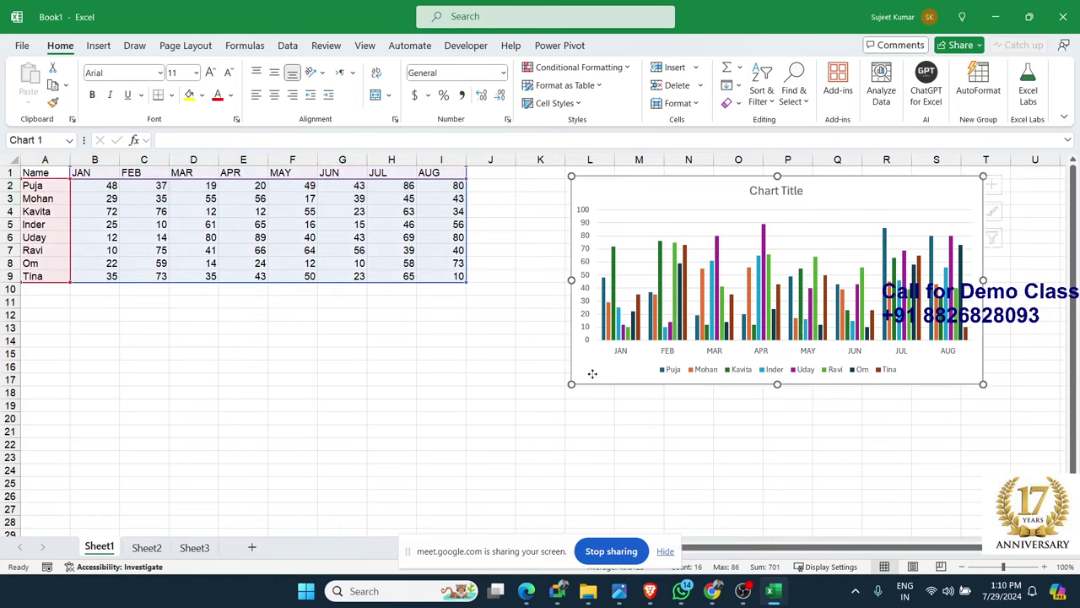
pyautogui.press('Delete')
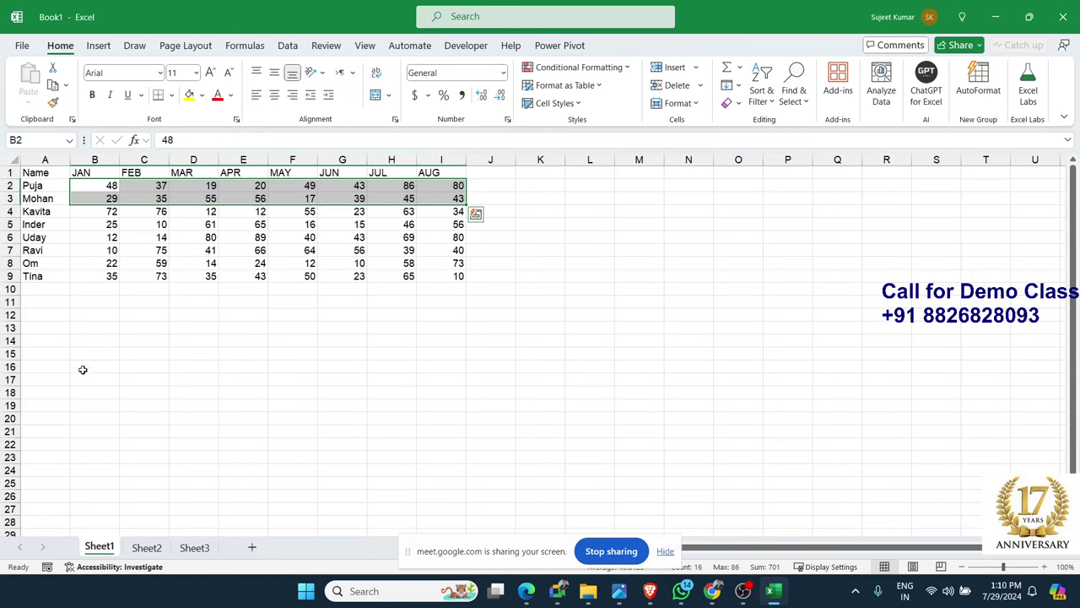
# Copy the header row A1:I1 into row 14 below the table
pyautogui.click(87, 329)
pyautogui.click(63, 326)
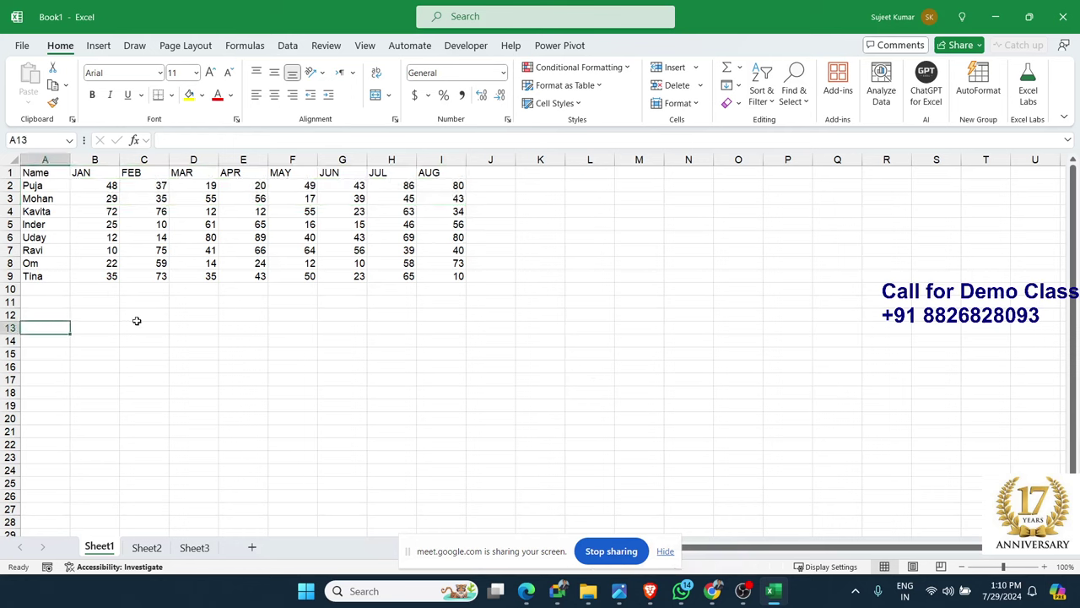
pyautogui.hotkey('ctrl', 'Up')
pyautogui.hotkey('ctrl', 'Up')
pyautogui.hotkey('ctrl', 'shift', 'Right')
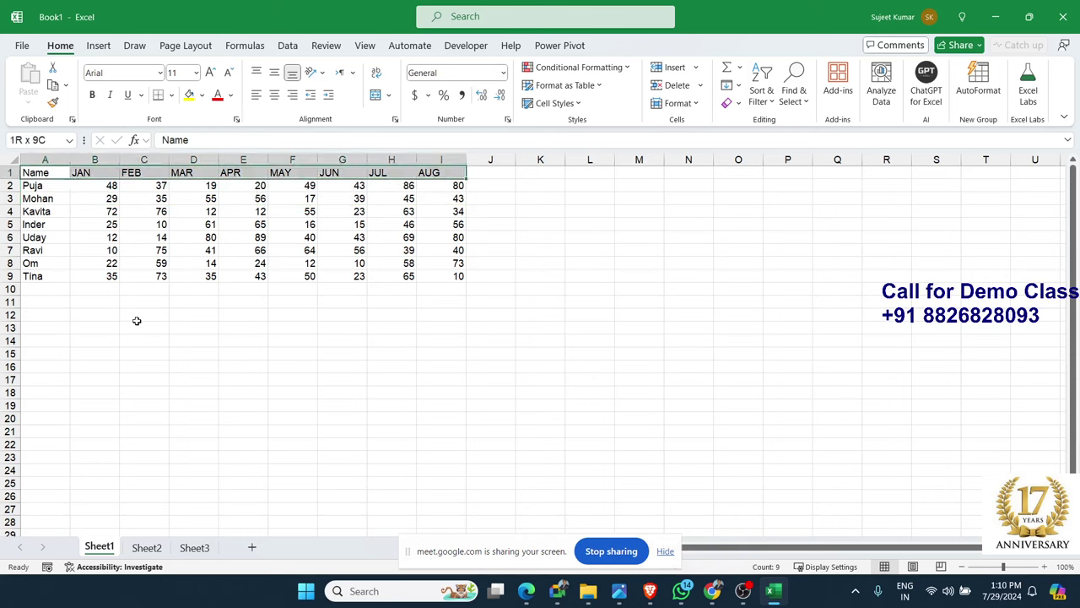
pyautogui.press('Down')
pyautogui.hotkey('ctrl', 'Up')
pyautogui.hotkey('ctrl', 'shift', 'Right')
pyautogui.hotkey('ctrl', 'c')
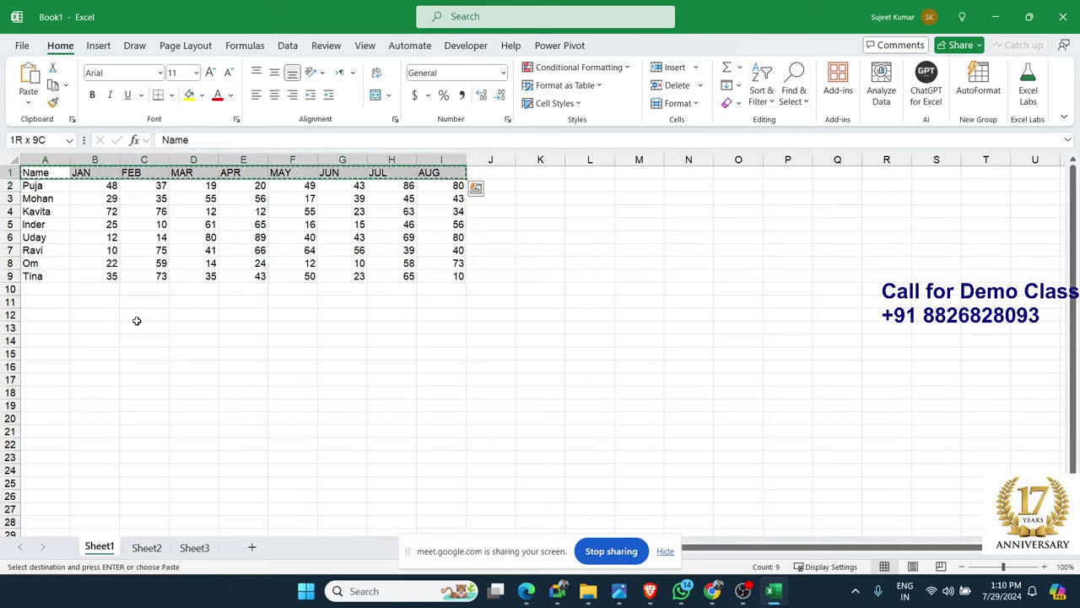
pyautogui.press('Down')
# Enter 1 in A13 and =OFFSET(A1,1,0) in A15, showing Puja
pyautogui.press('Down')
pyautogui.press('Down')
pyautogui.press('Down')
pyautogui.press('Down')
pyautogui.press('Down')
pyautogui.press('Down')
pyautogui.press('Down')
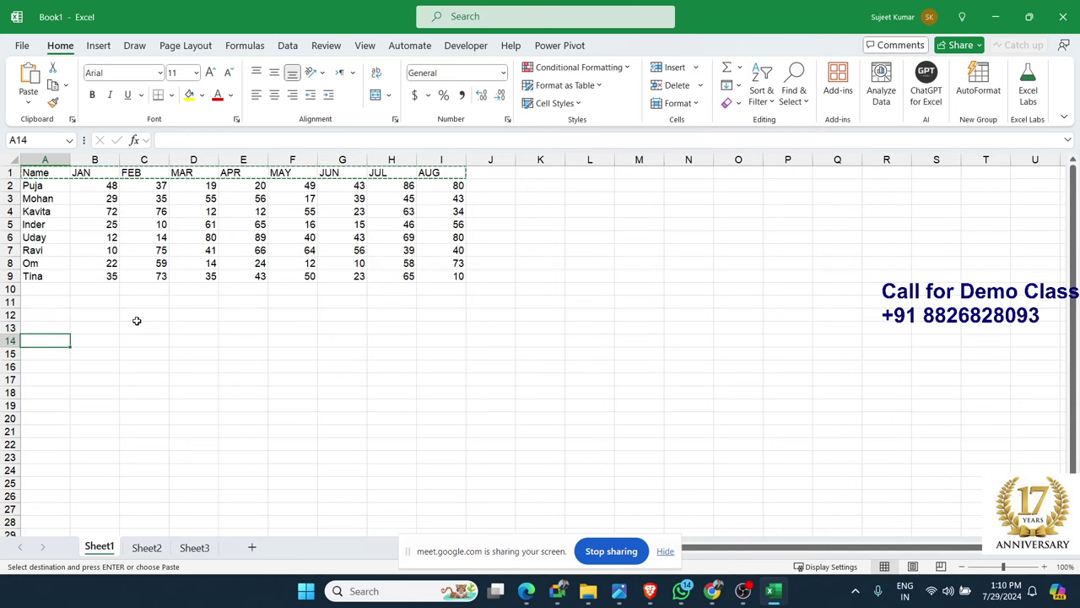
pyautogui.hotkey('ctrl', 'v')
pyautogui.write('1')
pyautogui.press('Return')
pyautogui.press('Down')
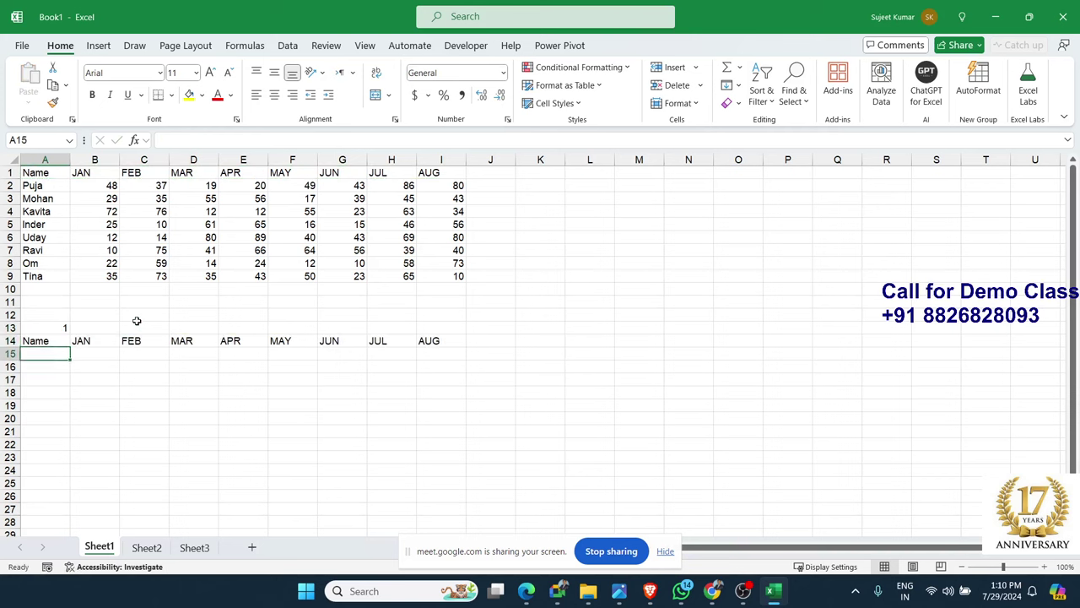
pyautogui.write('=off')
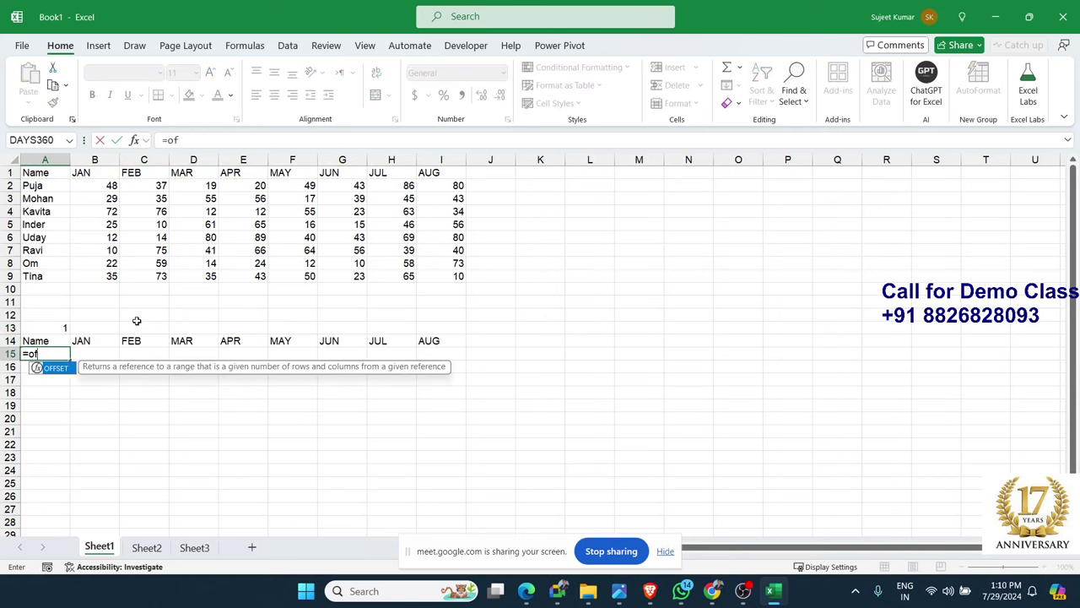
pyautogui.press('Tab')
pyautogui.press('Up')
pyautogui.press('Up')
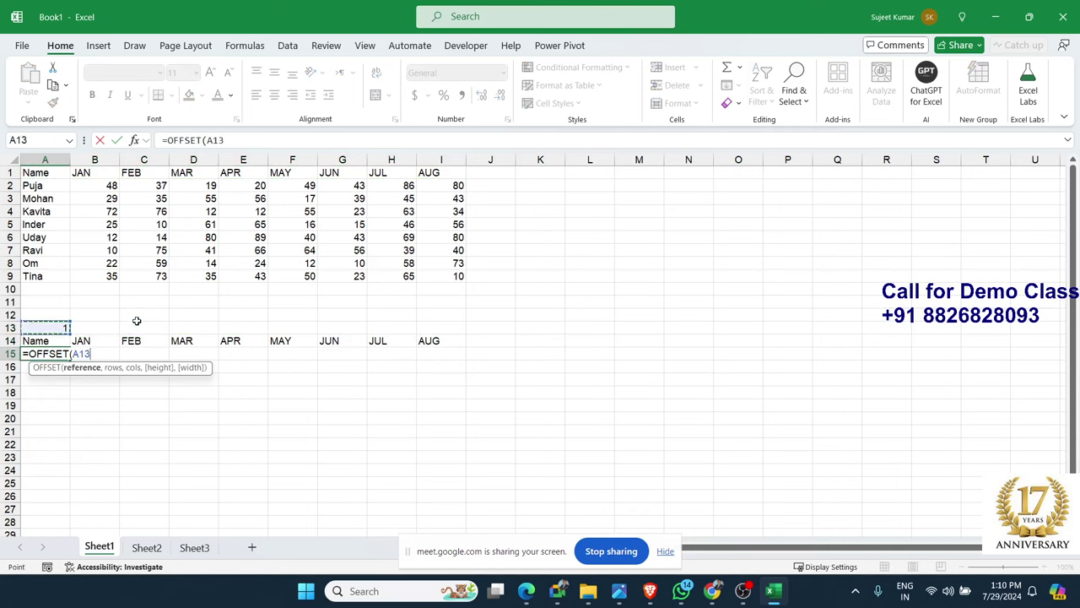
pyautogui.write(',')
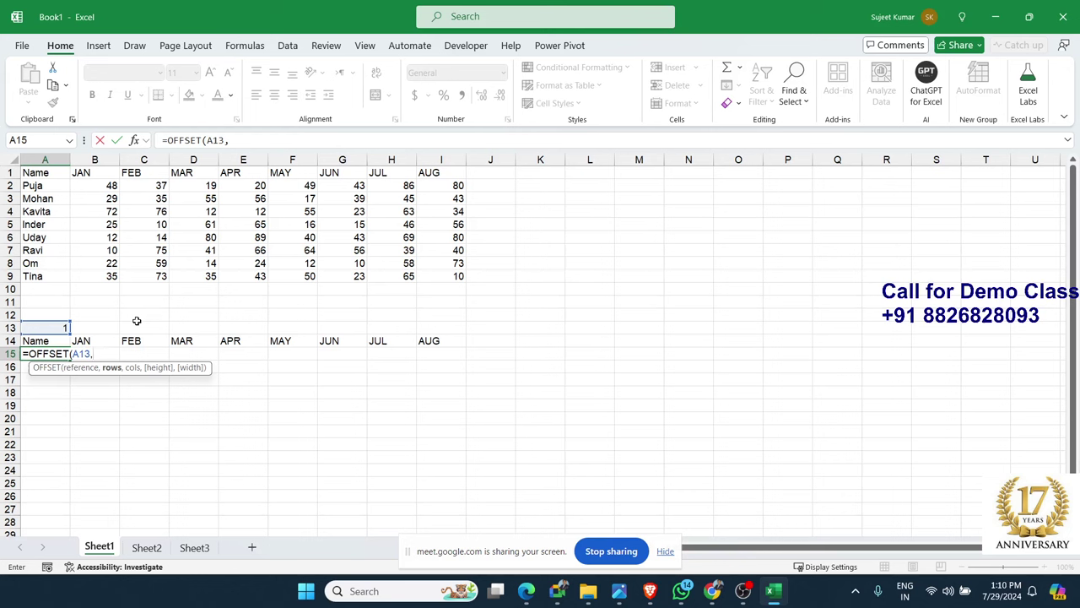
pyautogui.press('BackSpace')
pyautogui.press('BackSpace')
pyautogui.press('BackSpace')
pyautogui.press('BackSpace')
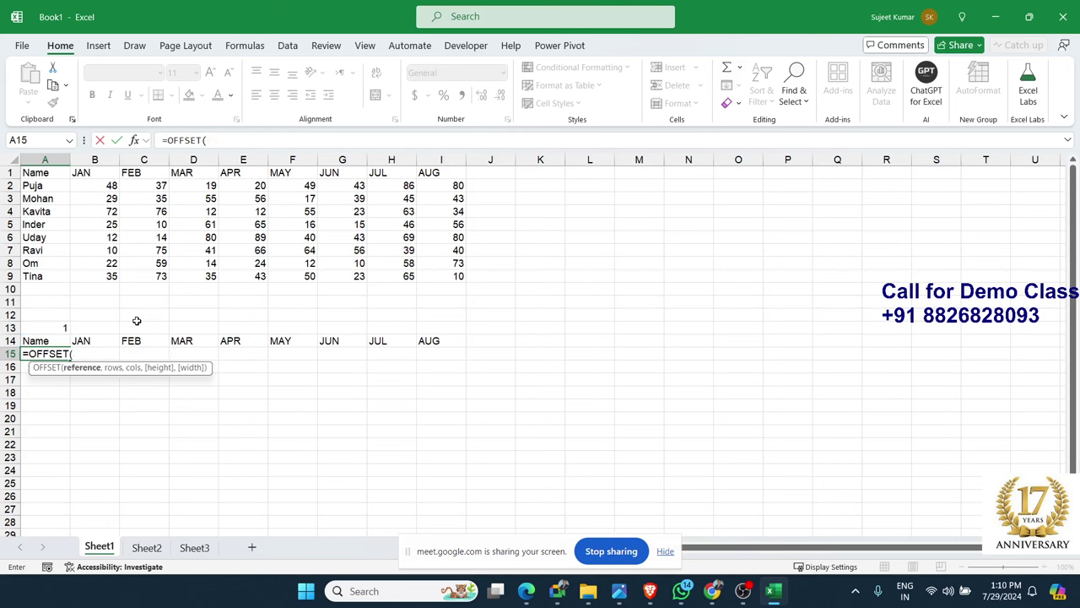
pyautogui.click(49, 172)
pyautogui.write(',1')
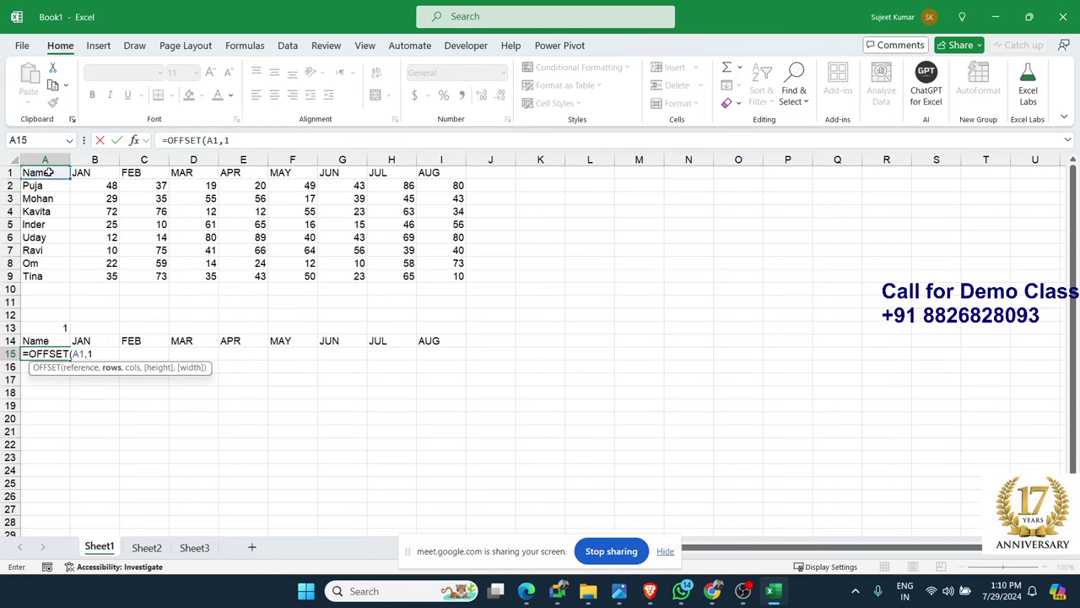
pyautogui.write(',0')
pyautogui.press('Return')
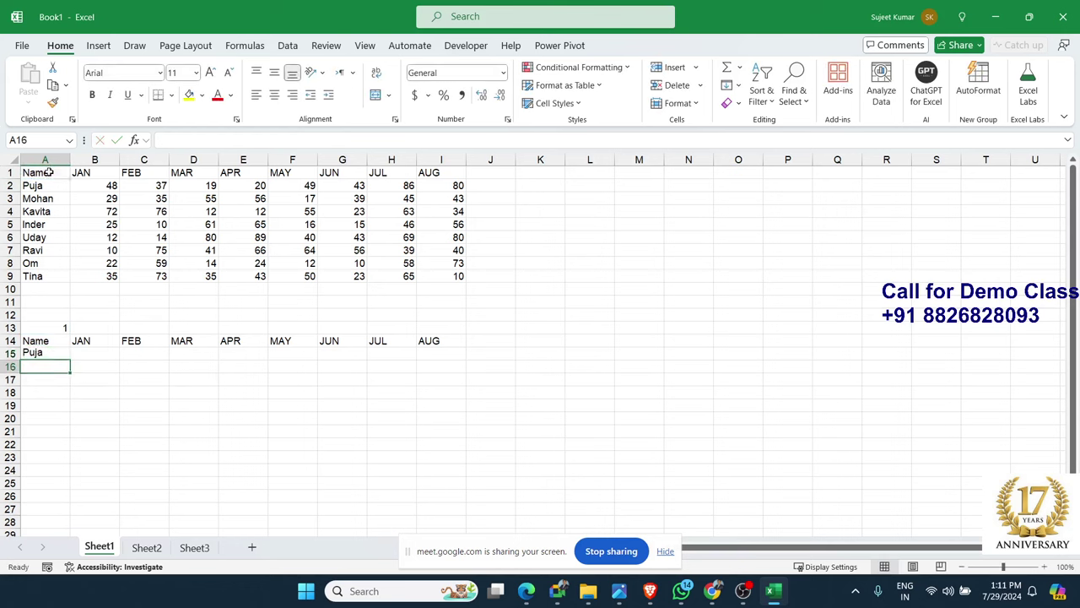
pyautogui.press('Up')
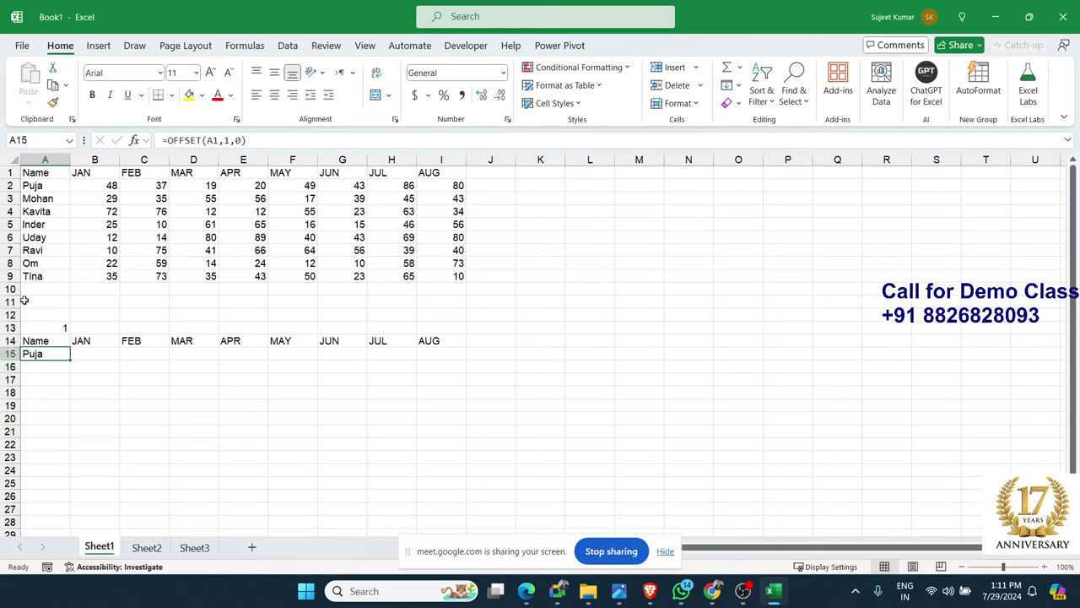
# Change the A15 formula to =OFFSET(A1,$A$13,0) so the row count comes from A13
pyautogui.doubleClick(49, 352)
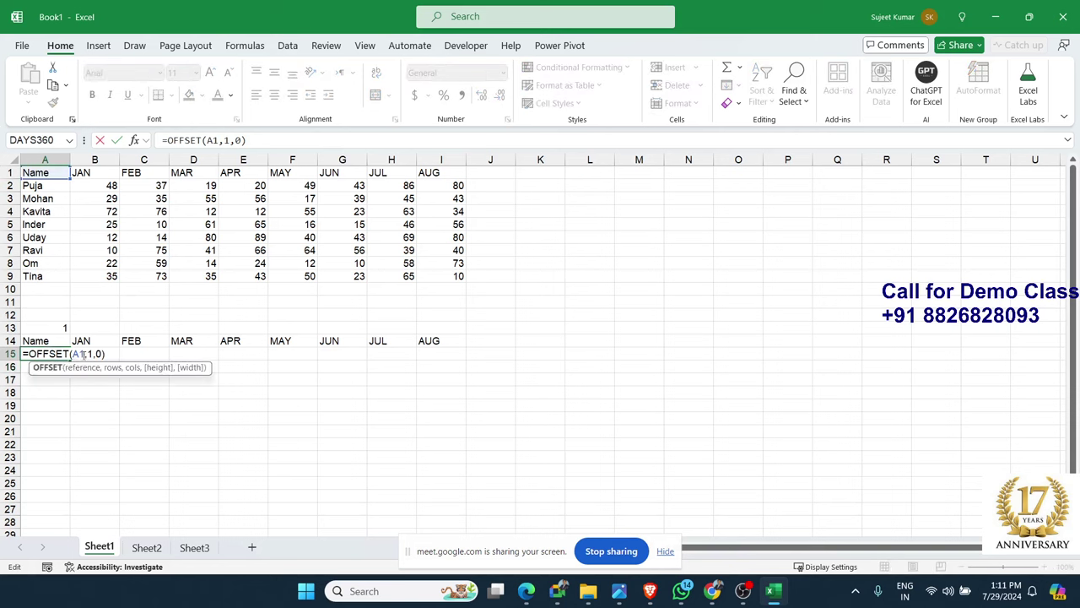
pyautogui.doubleClick(81, 354)
pyautogui.press('F4')
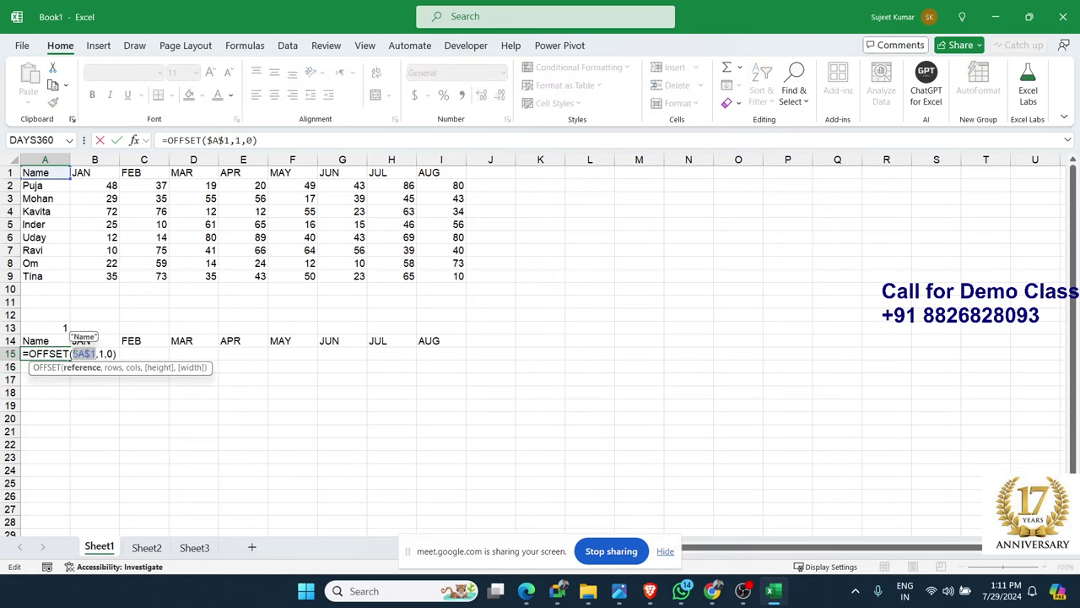
pyautogui.press('F4')
pyautogui.press('F4')
pyautogui.press('F4')
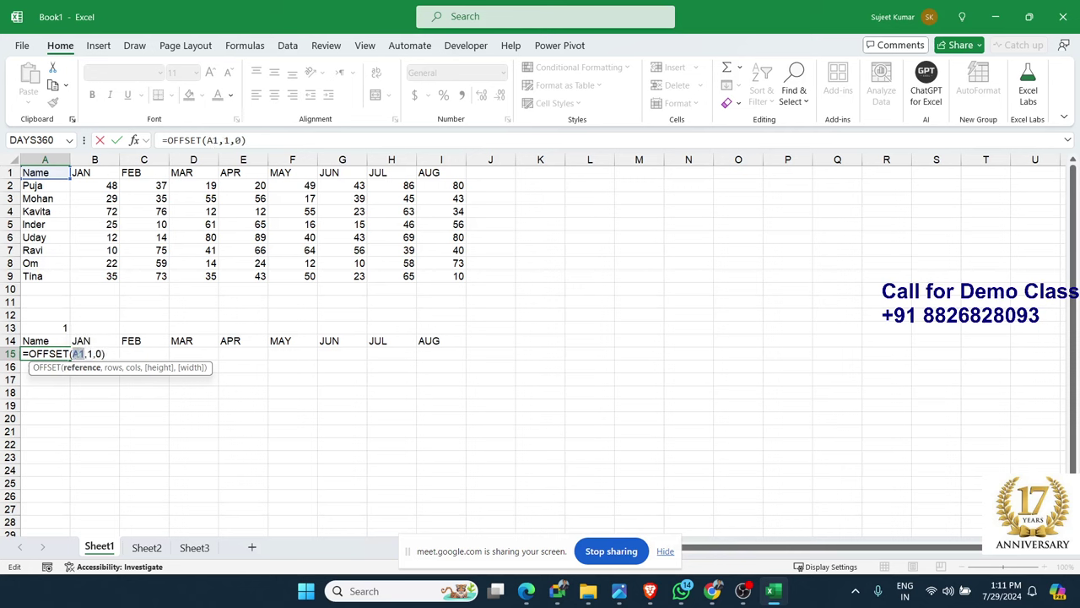
pyautogui.click(93, 353)
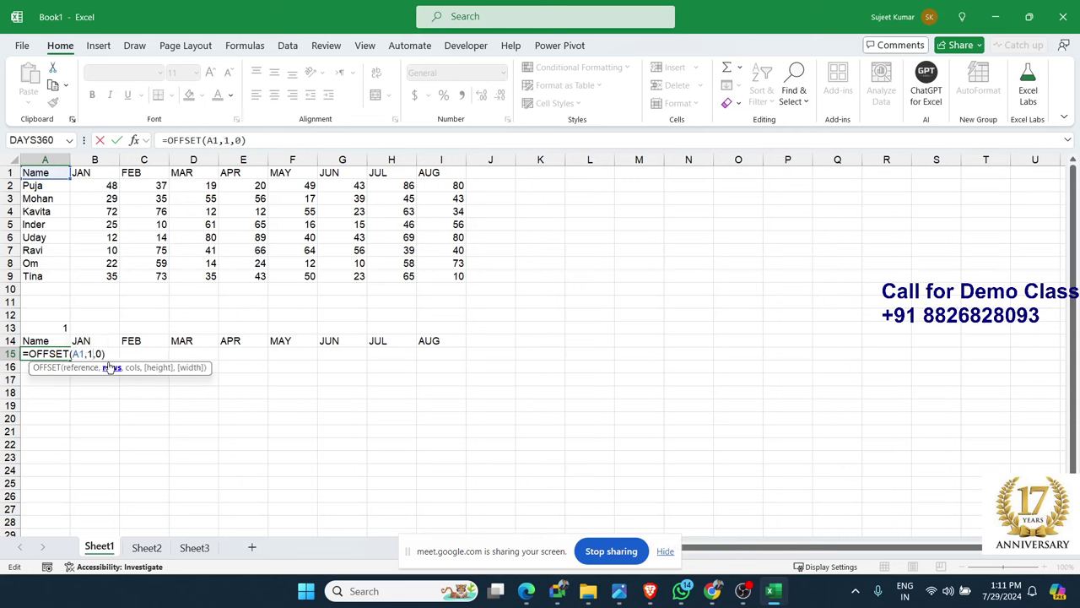
pyautogui.press('BackSpace')
pyautogui.click(66, 329)
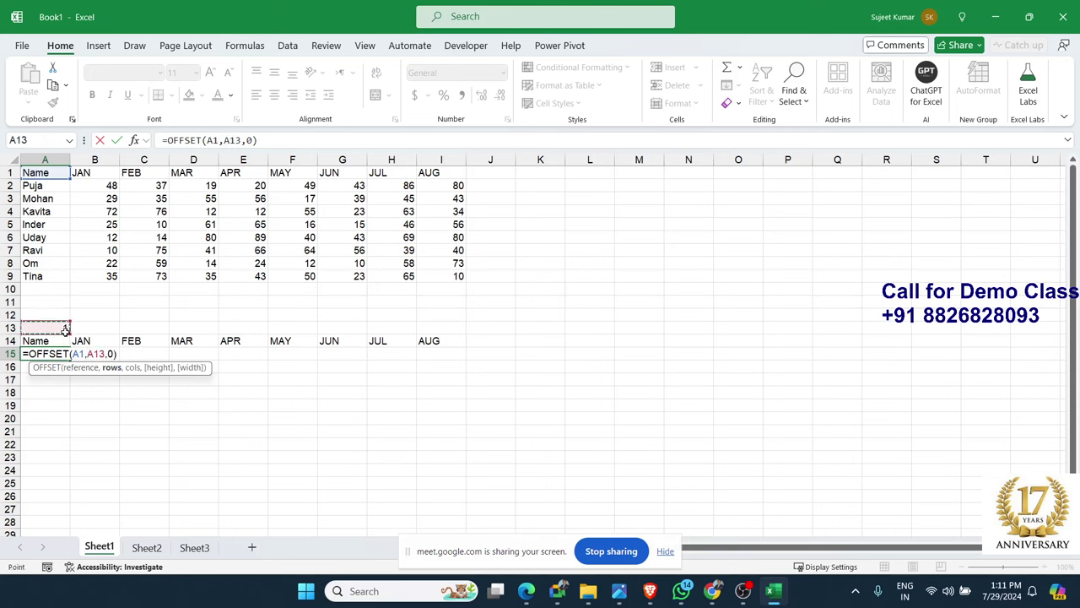
pyautogui.press('F4')
pyautogui.press('Return')
# Fill the OFFSET formula across to I15 and select A14:I15
pyautogui.press('Up')
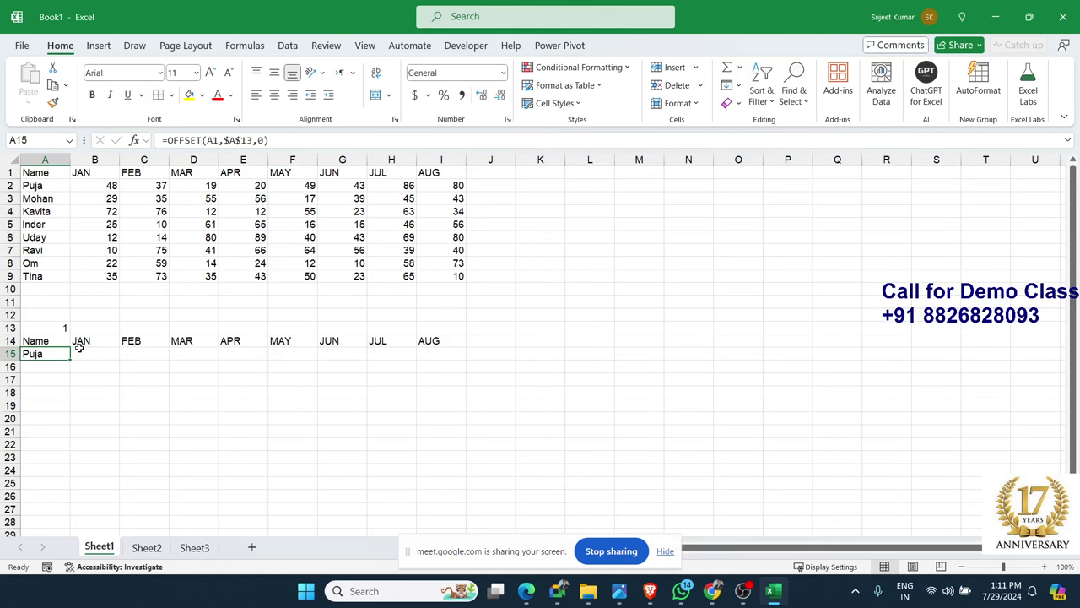
pyautogui.hotkey('shift', 'Right')
pyautogui.hotkey('shift', 'Right')
pyautogui.hotkey('shift', 'Right')
pyautogui.hotkey('shift', 'Right')
pyautogui.hotkey('shift', 'Right')
pyautogui.hotkey('shift', 'Right')
pyautogui.hotkey('shift', 'Right')
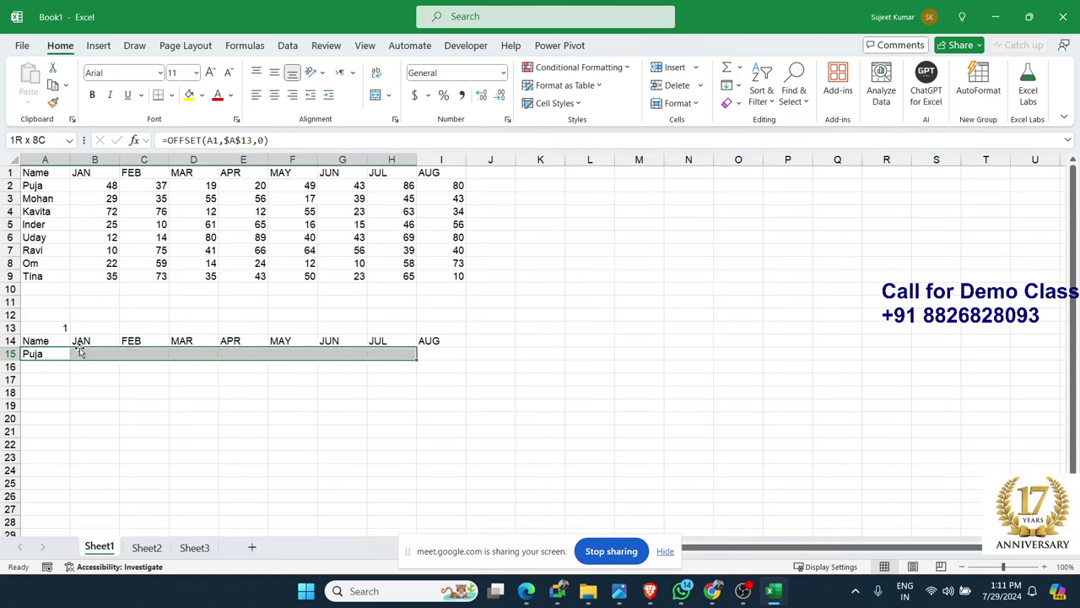
pyautogui.hotkey('shift', 'Right')
pyautogui.hotkey('ctrl', 'r')
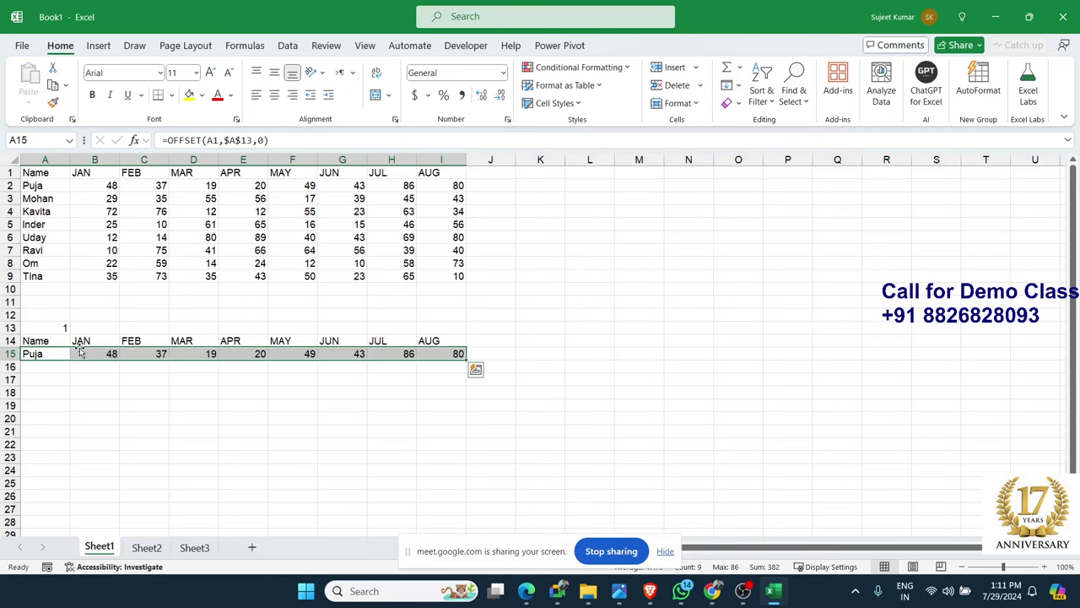
pyautogui.press('Up')
pyautogui.hotkey('shift', 'Down')
pyautogui.hotkey('ctrl', 'shift', 'Right')
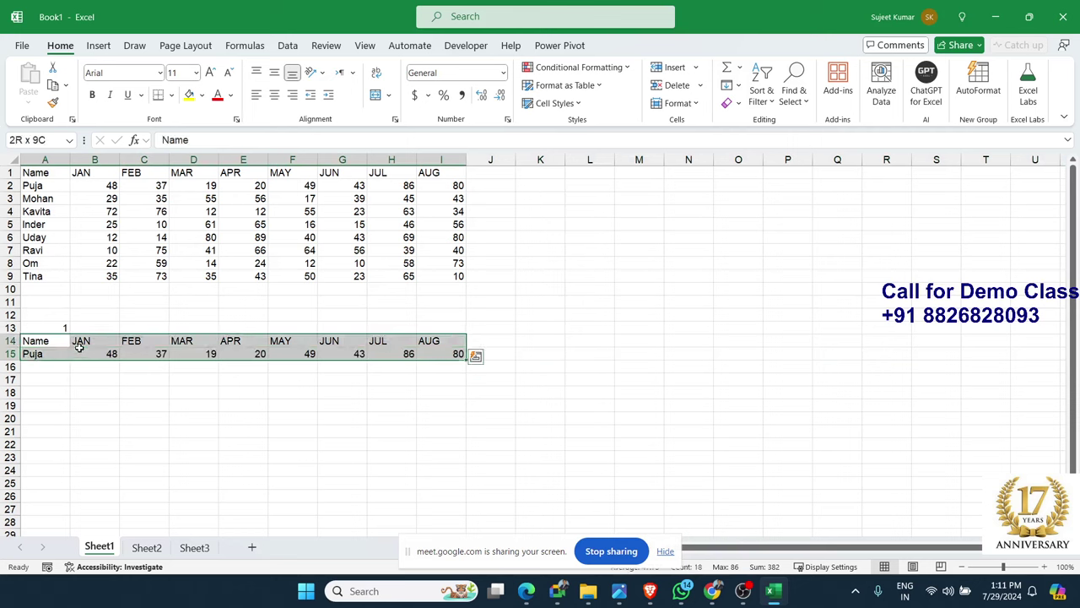
# Insert a clustered column chart of A14:I15 beside the table, enlarged to about column S
pyautogui.click(98, 45)
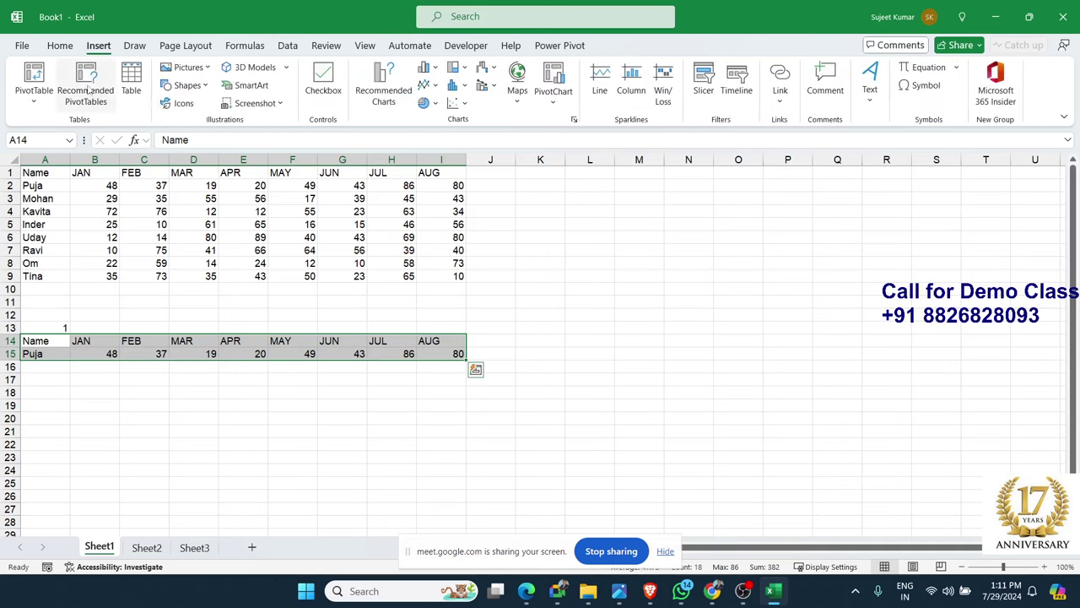
pyautogui.click(426, 67)
pyautogui.click(434, 114)
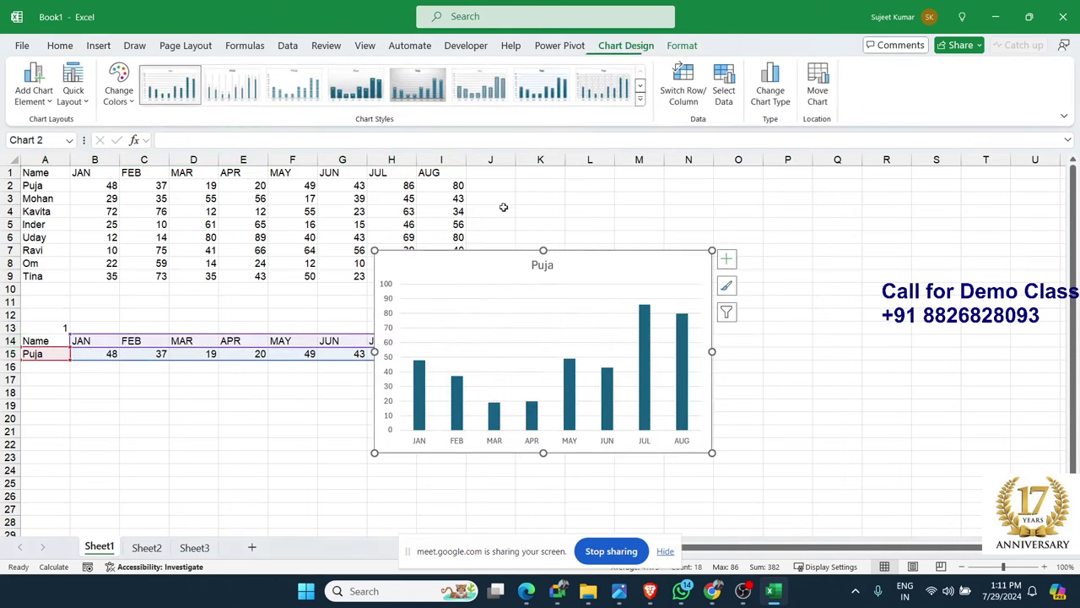
pyautogui.moveTo(476, 271); pyautogui.dragTo(586, 187)
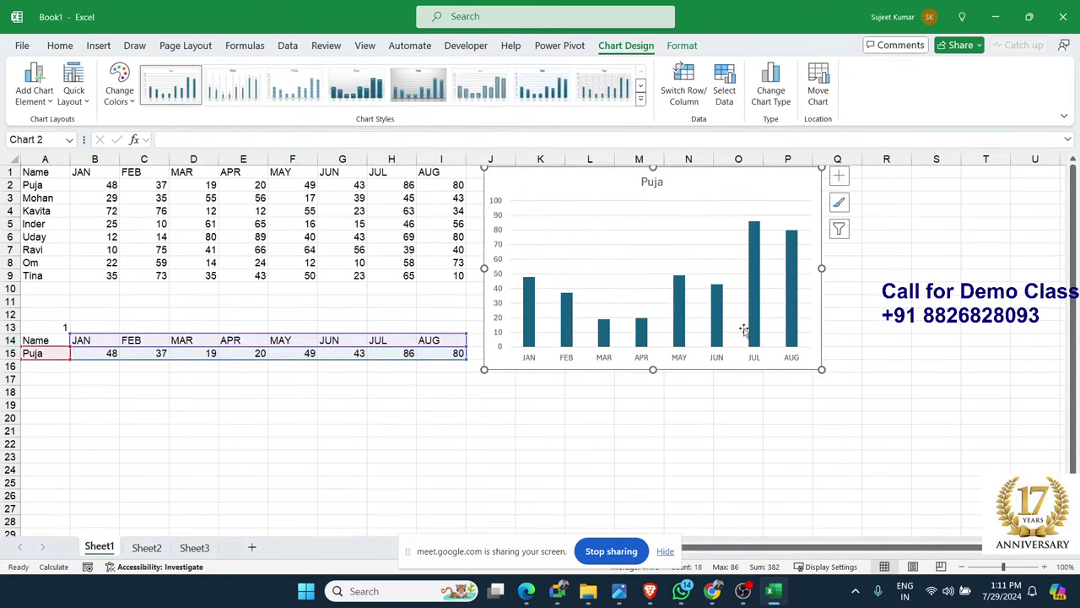
pyautogui.moveTo(813, 375); pyautogui.dragTo(940, 390)
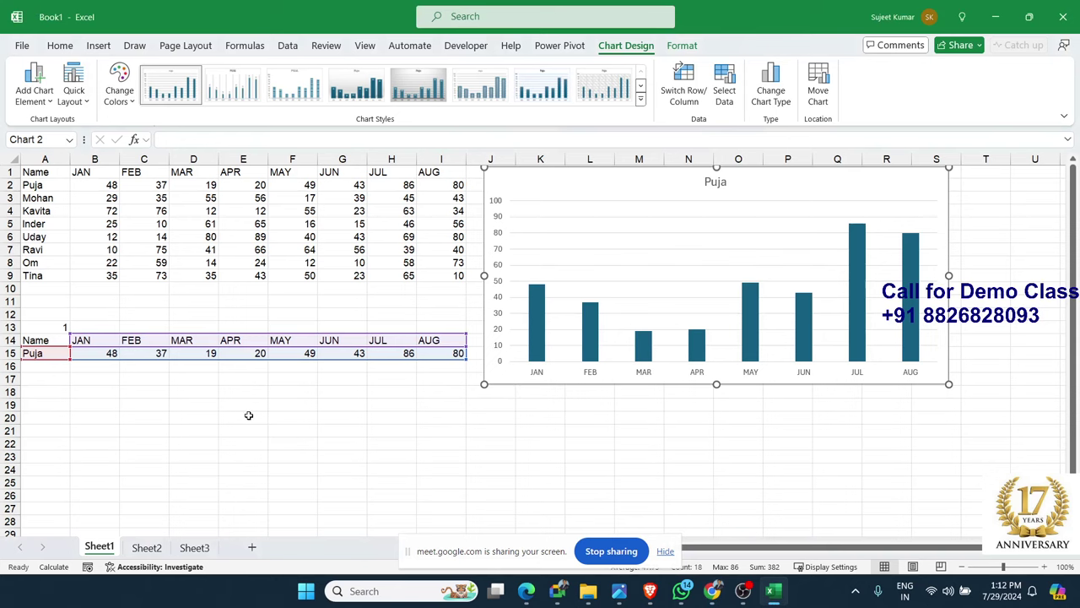
pyautogui.click(371, 441)
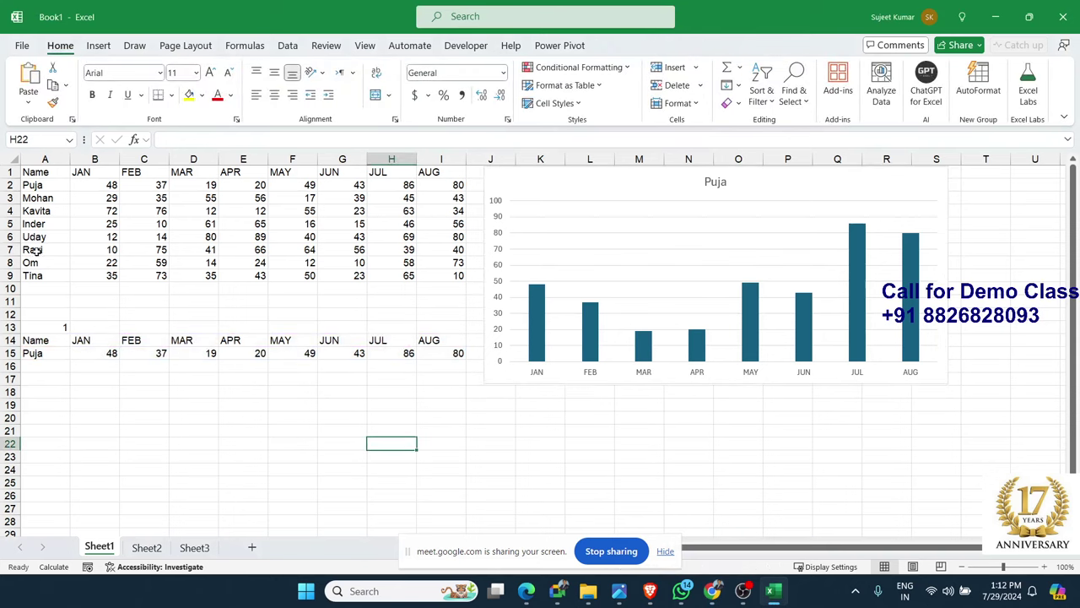
pyautogui.click(37, 187)
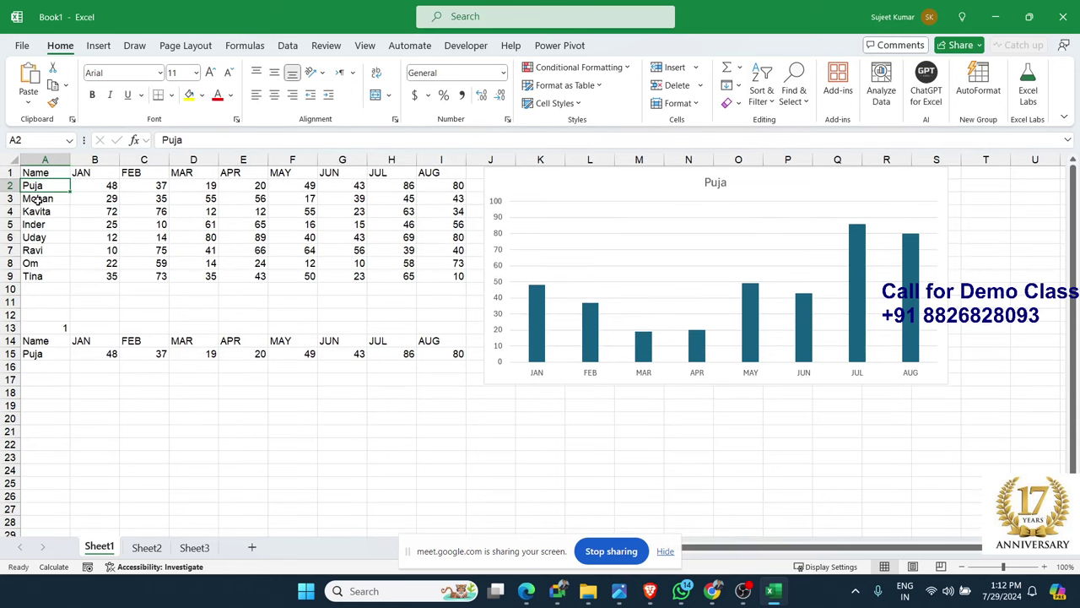
pyautogui.click(38, 200)
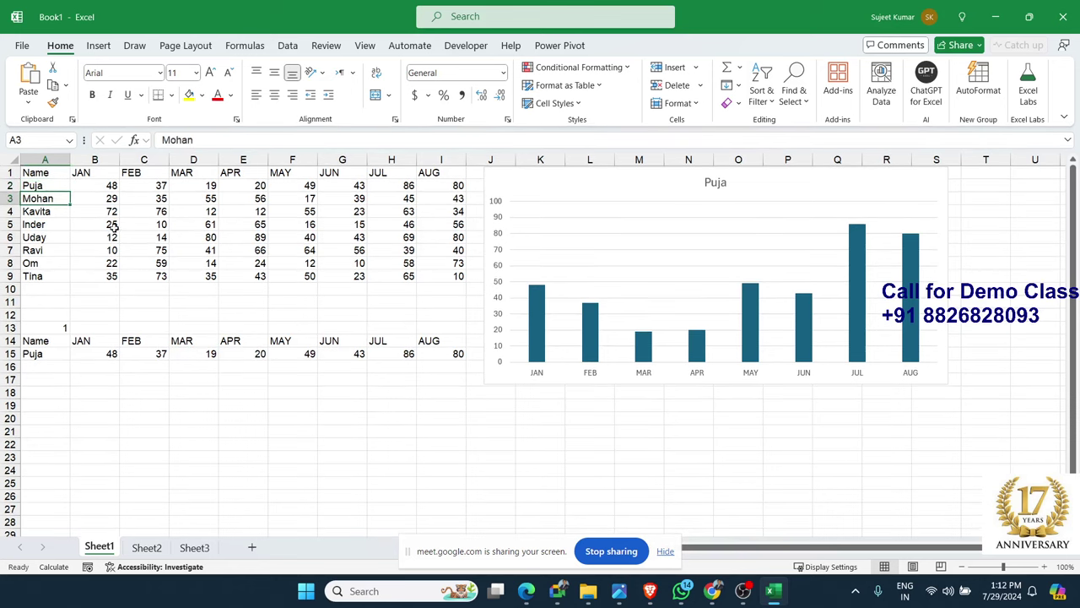
pyautogui.click(50, 331)
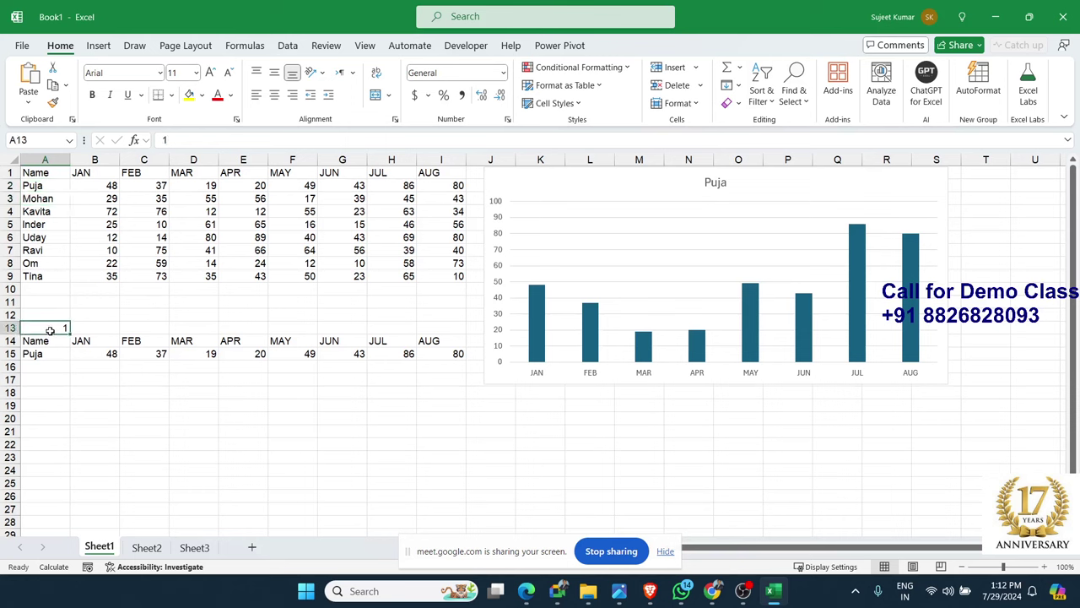
pyautogui.write('2')
pyautogui.press('Return')
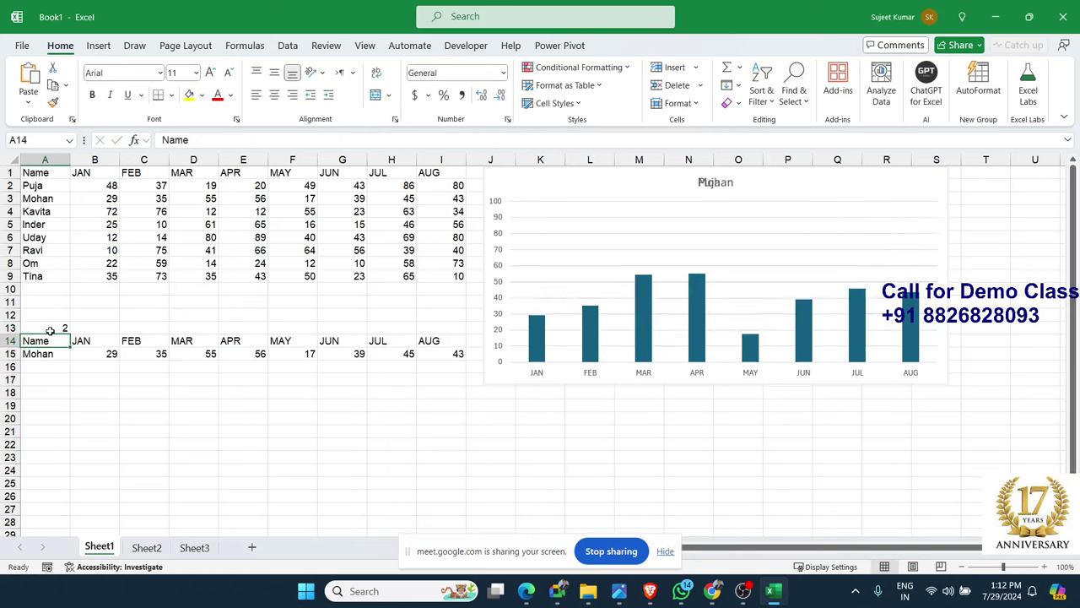
pyautogui.click(50, 330)
pyautogui.write('3')
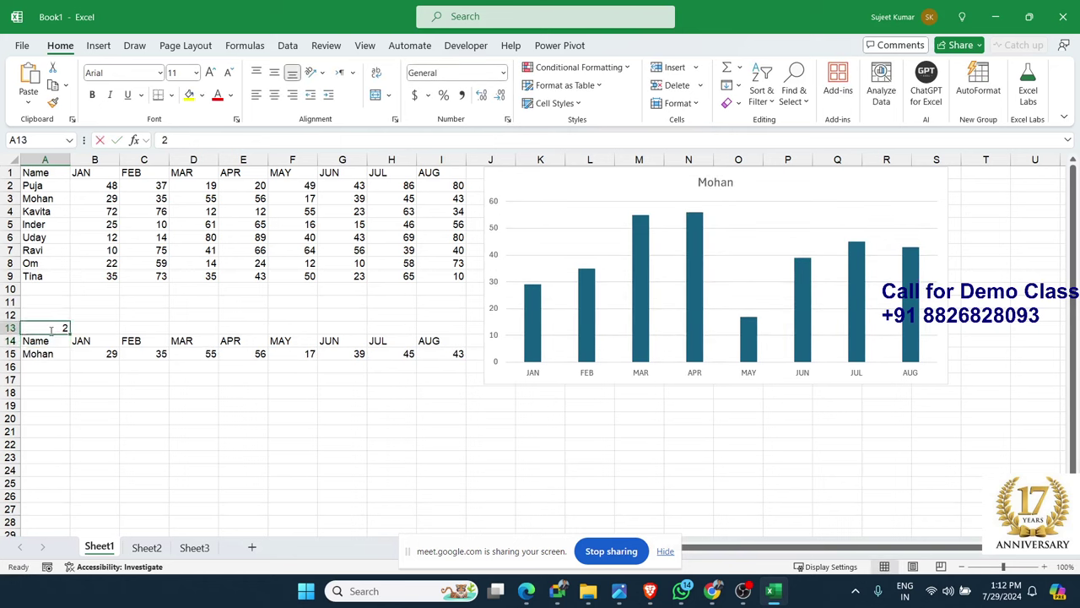
pyautogui.press('Return')
pyautogui.click(50, 330)
pyautogui.write('1')
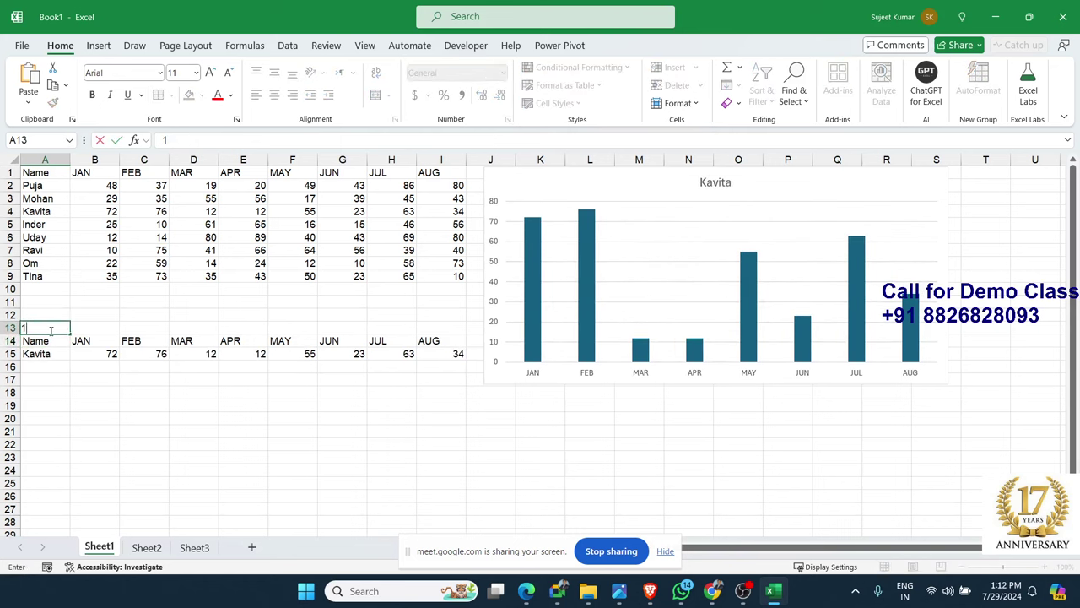
pyautogui.press('Return')
pyautogui.click(50, 330)
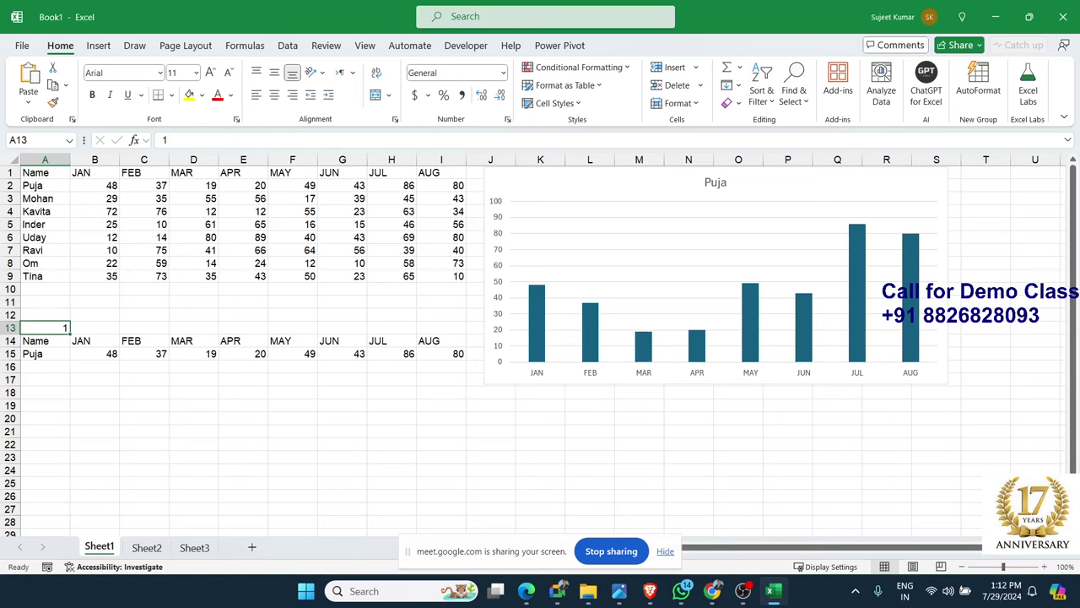
pyautogui.click(48, 192)
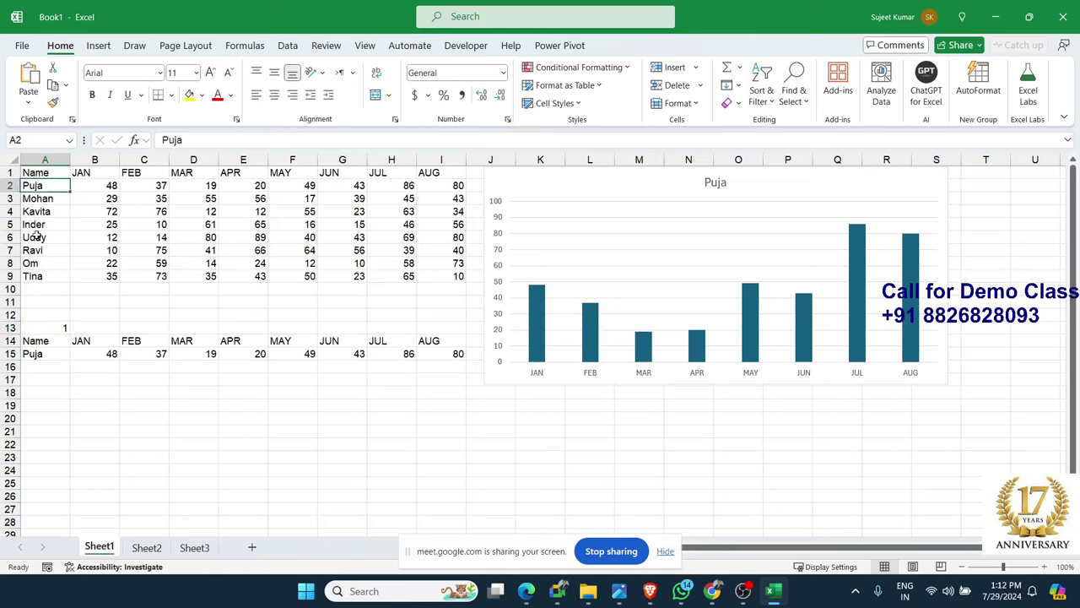
pyautogui.click(37, 202)
# Look at the Sheet1 tab menu and cells A4 and A13, then switch to the browser
pyautogui.click(64, 327)
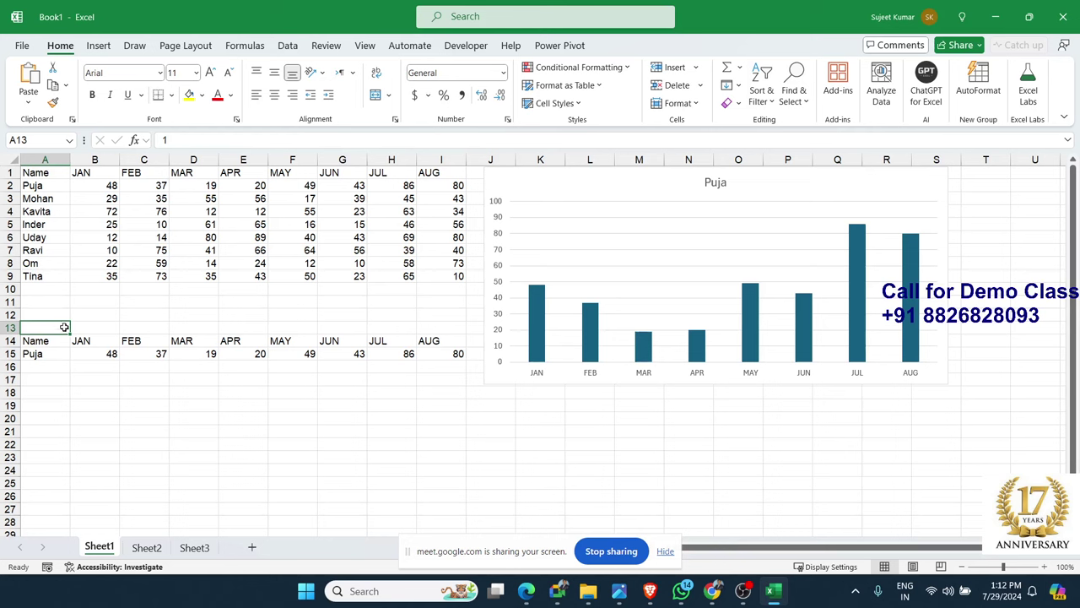
pyautogui.rightClick(102, 549)
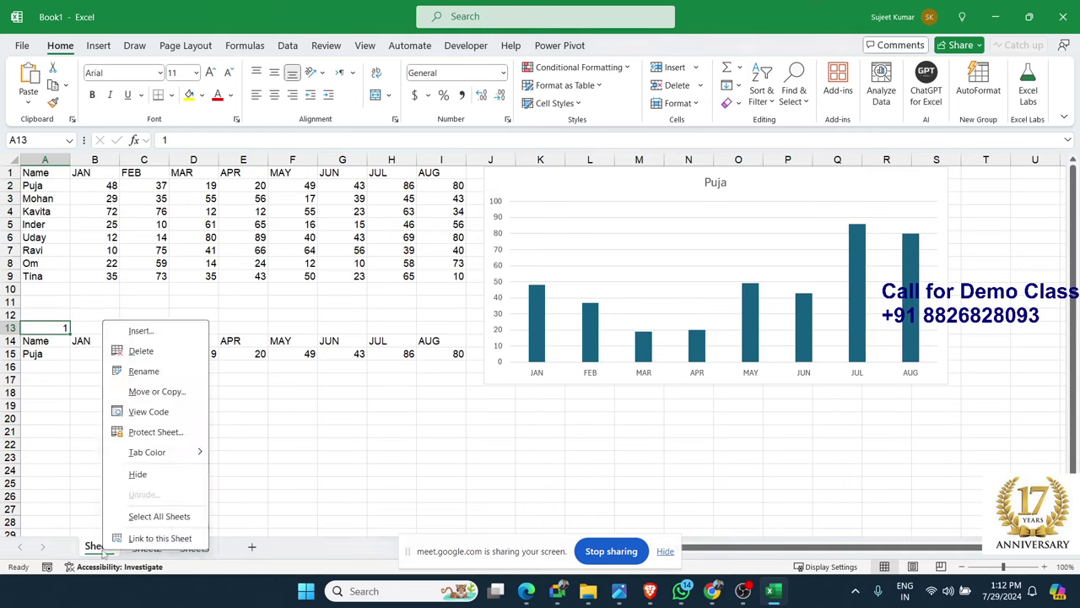
pyautogui.click(74, 436)
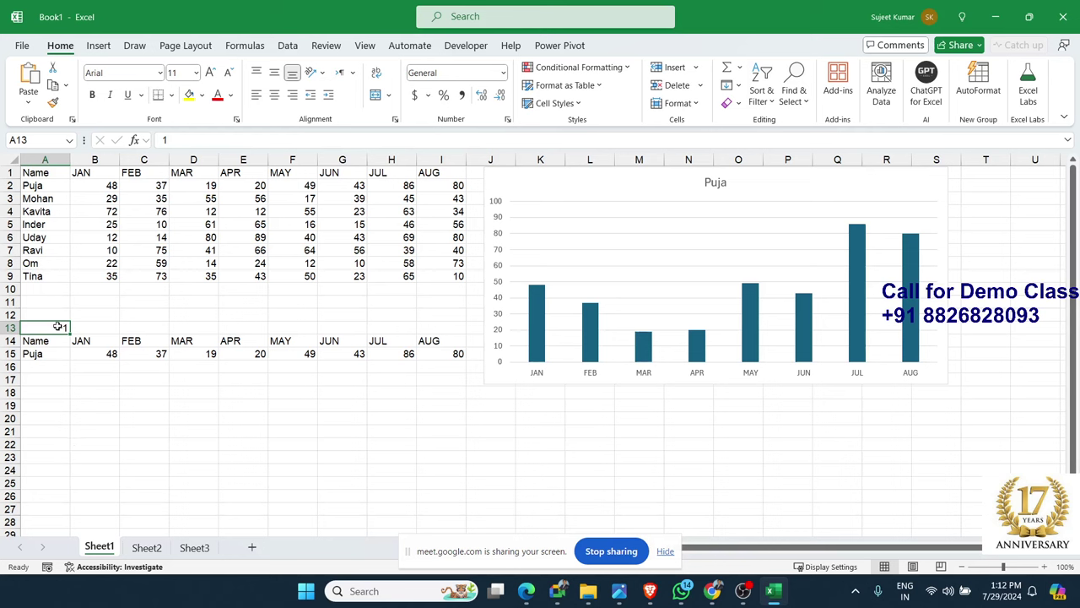
pyautogui.click(39, 211)
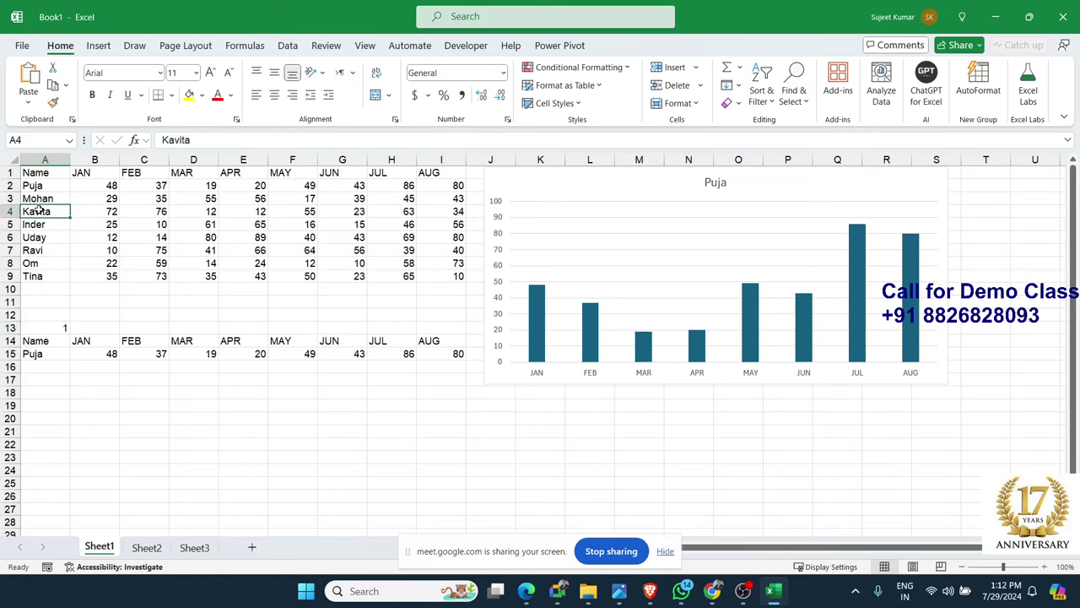
pyautogui.click(68, 324)
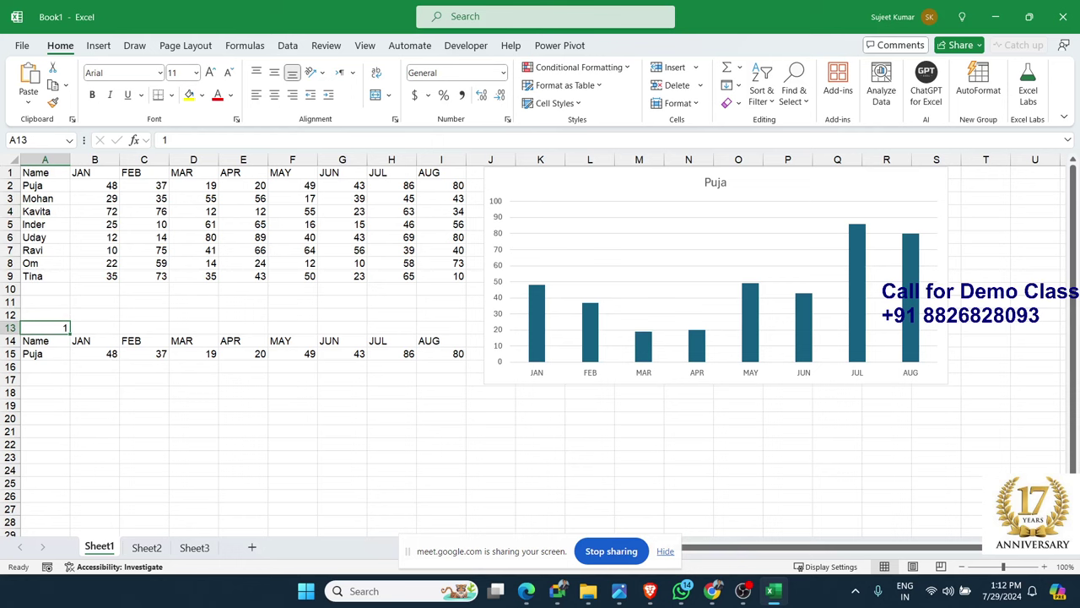
pyautogui.hotkey('alt', 'Tab')
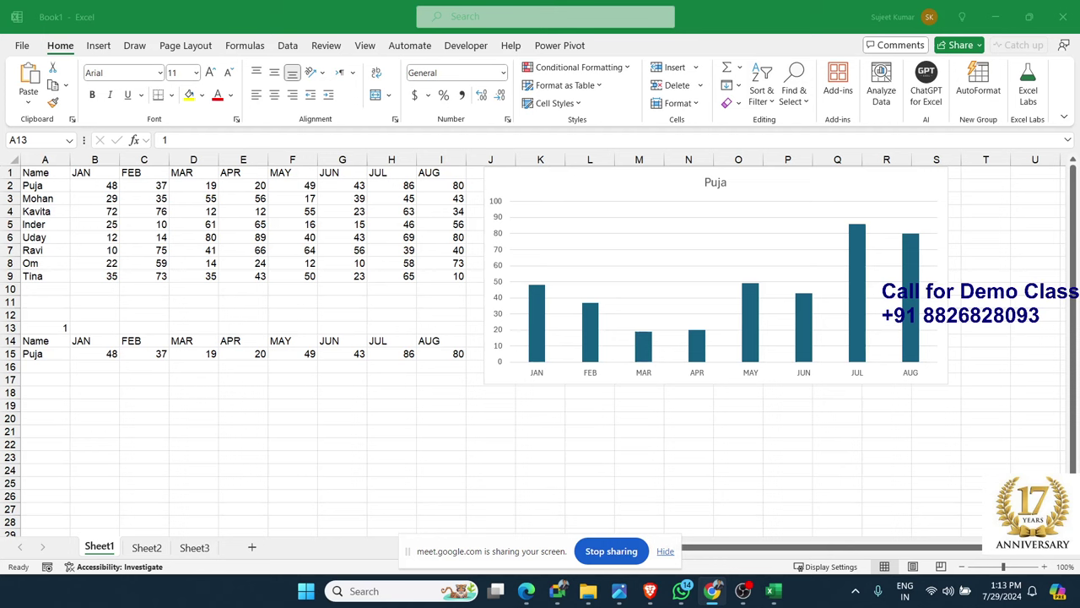
# From the Sheet1 tab menu, close Move or Copy unchanged and choose View Code
pyautogui.rightClick(106, 549)
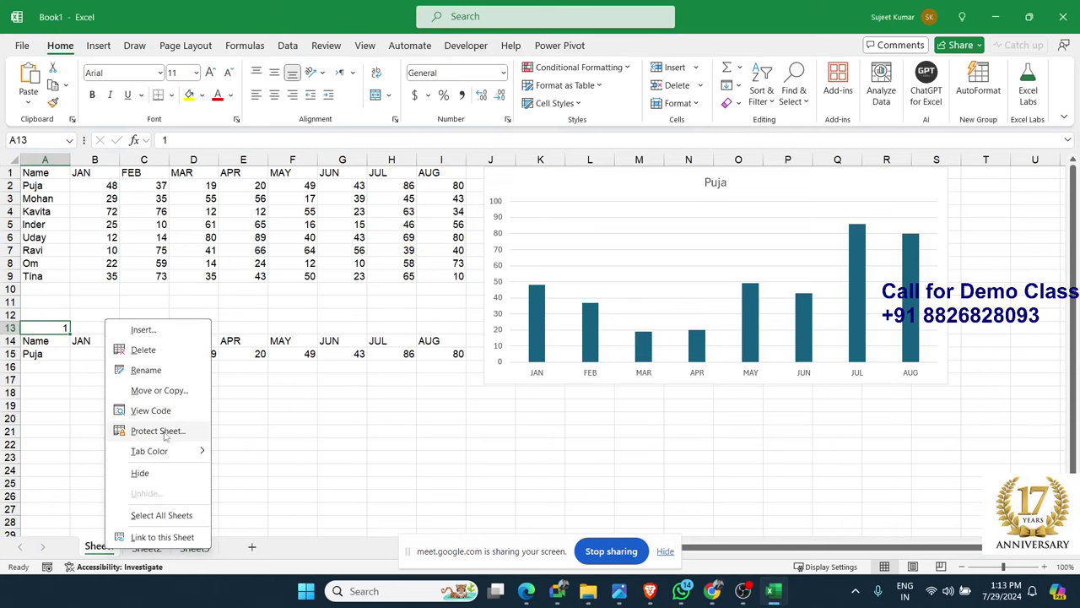
pyautogui.click(162, 391)
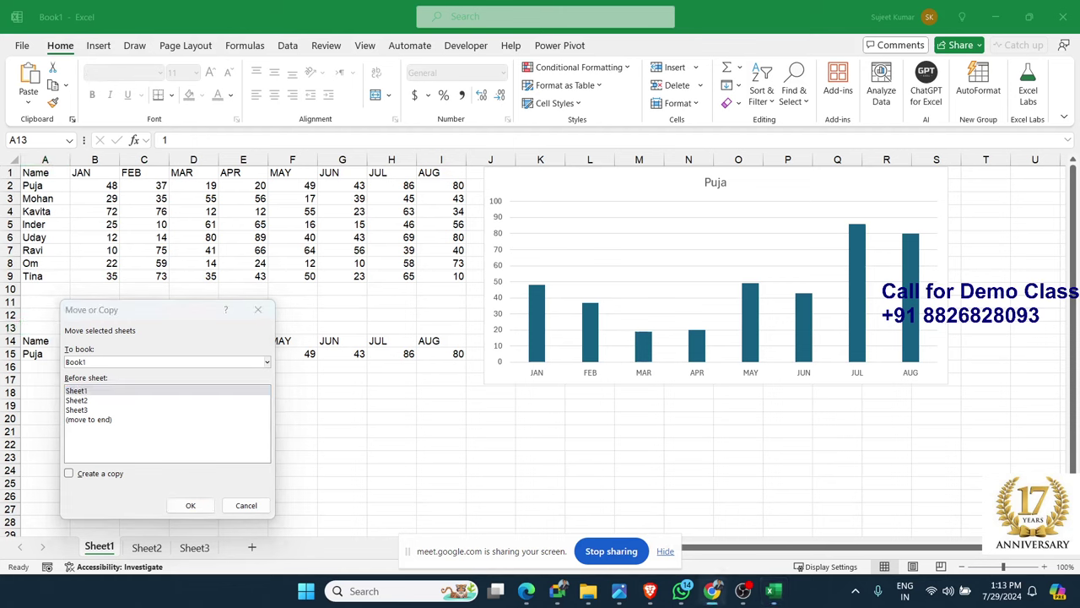
pyautogui.click(251, 508)
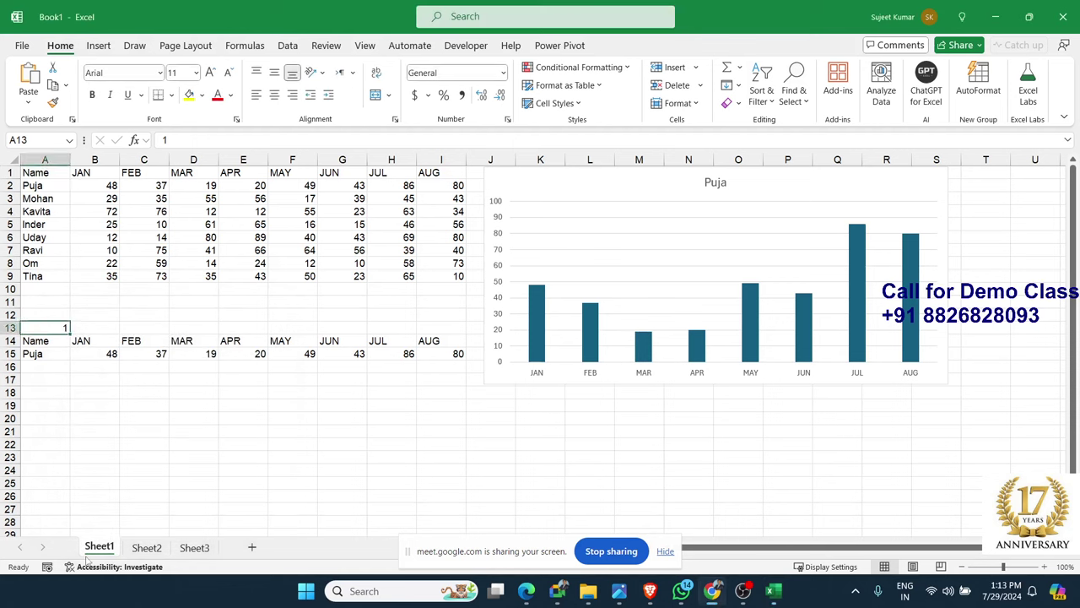
pyautogui.rightClick(91, 553)
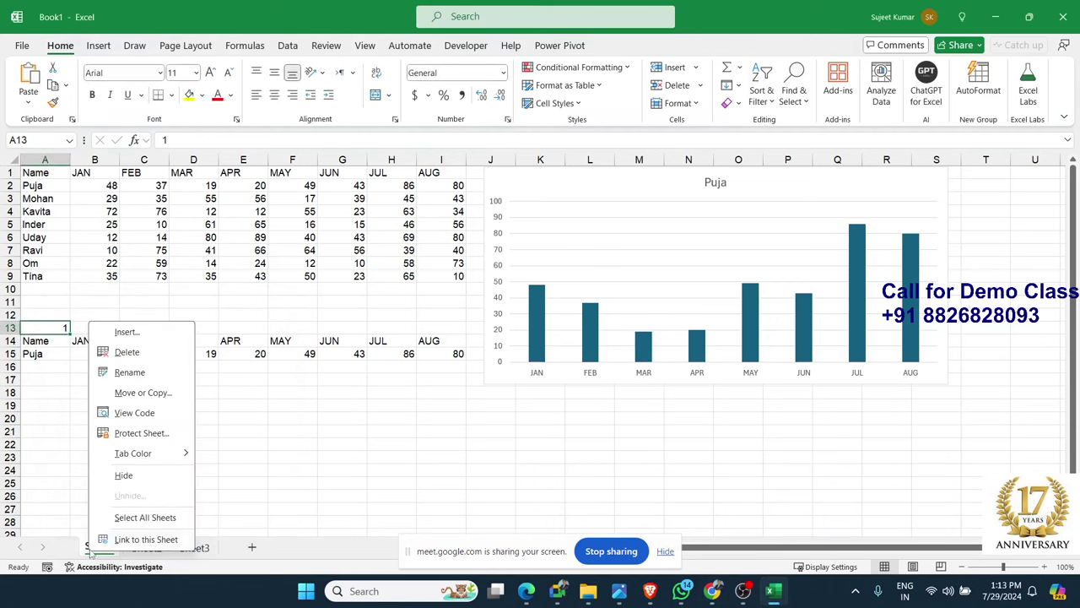
pyautogui.click(148, 412)
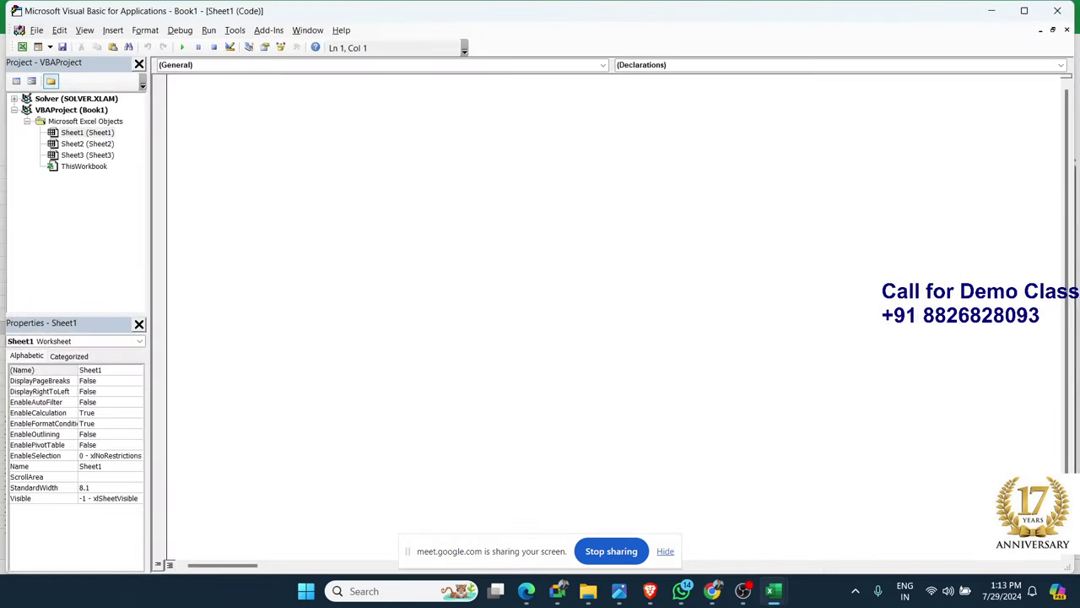
# Create an empty Worksheet_SelectionChange procedure with a blank line inside it
pyautogui.hotkey('alt', 'Tab')
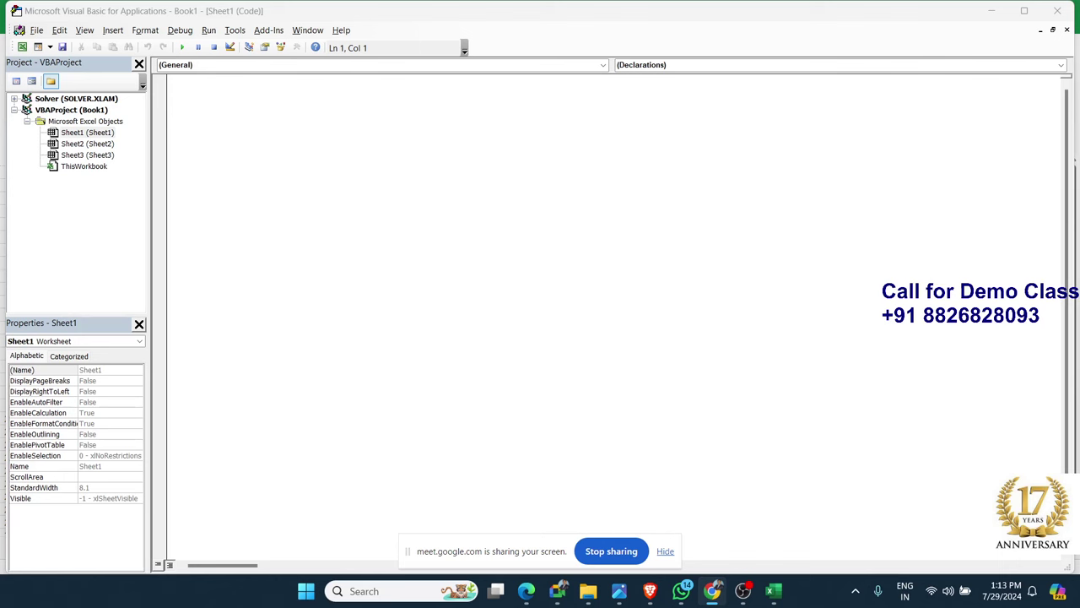
pyautogui.click(226, 65)
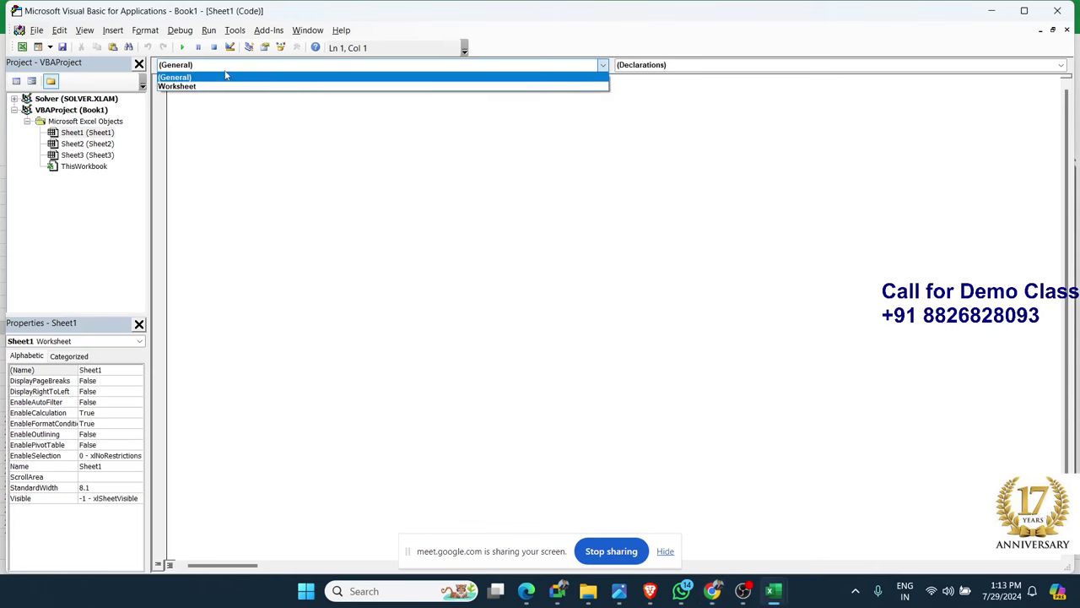
pyautogui.click(217, 87)
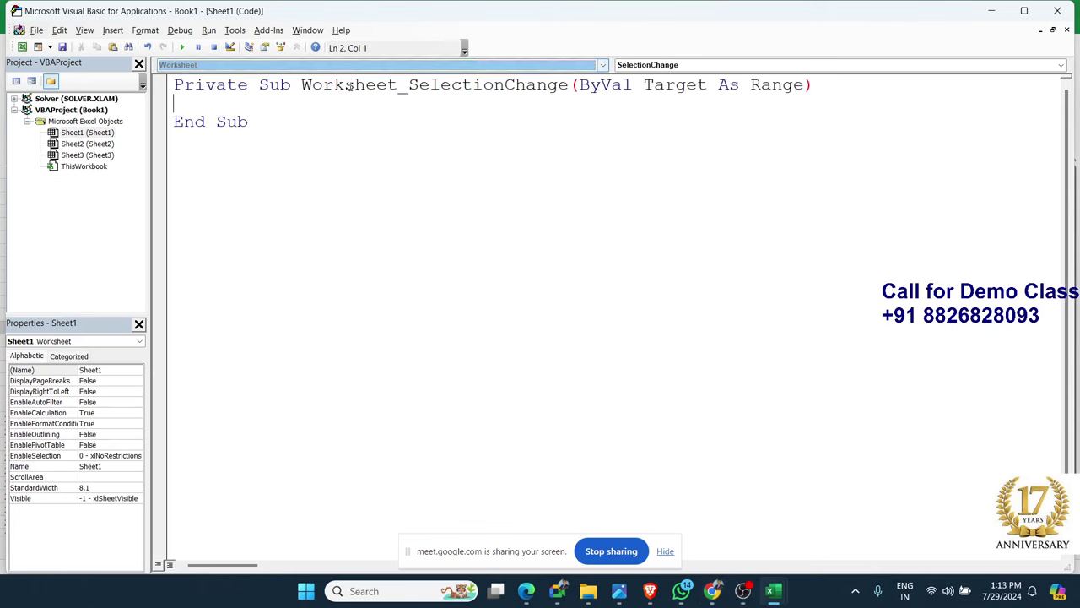
pyautogui.click(661, 67)
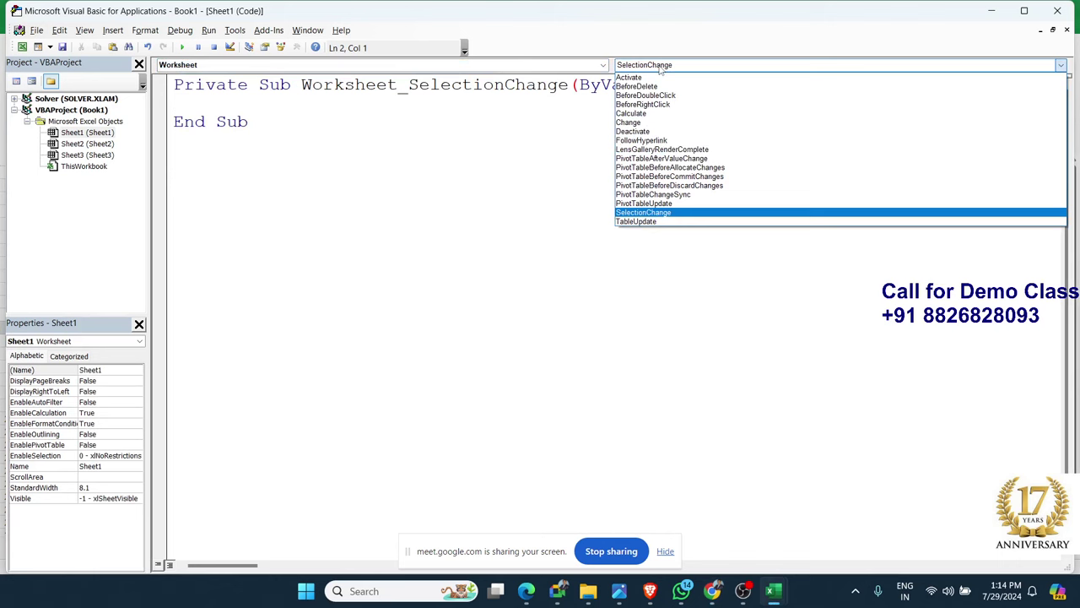
pyautogui.click(509, 93)
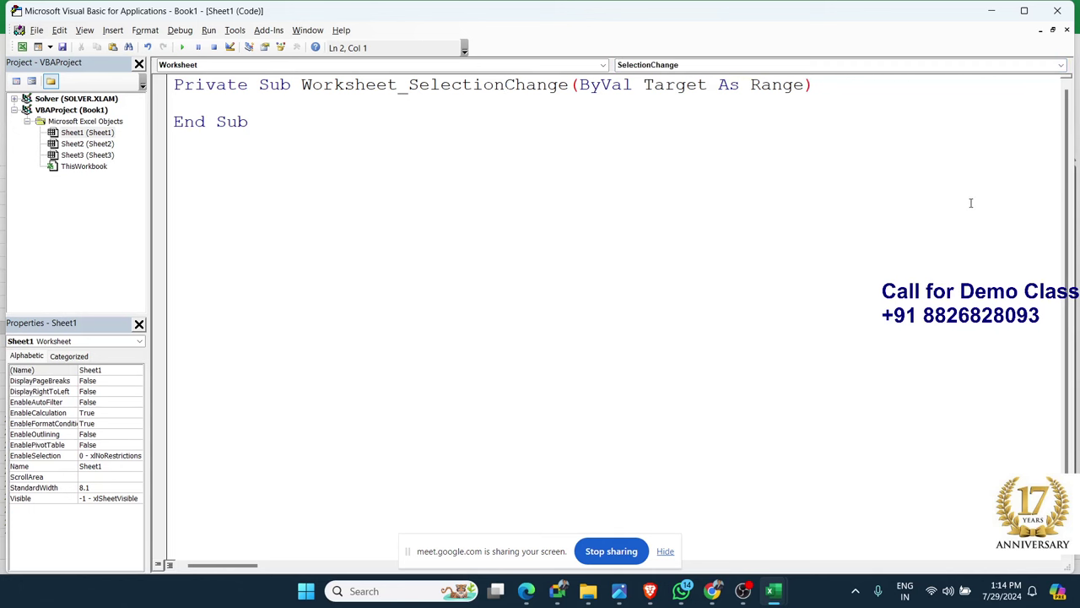
pyautogui.press('Return')
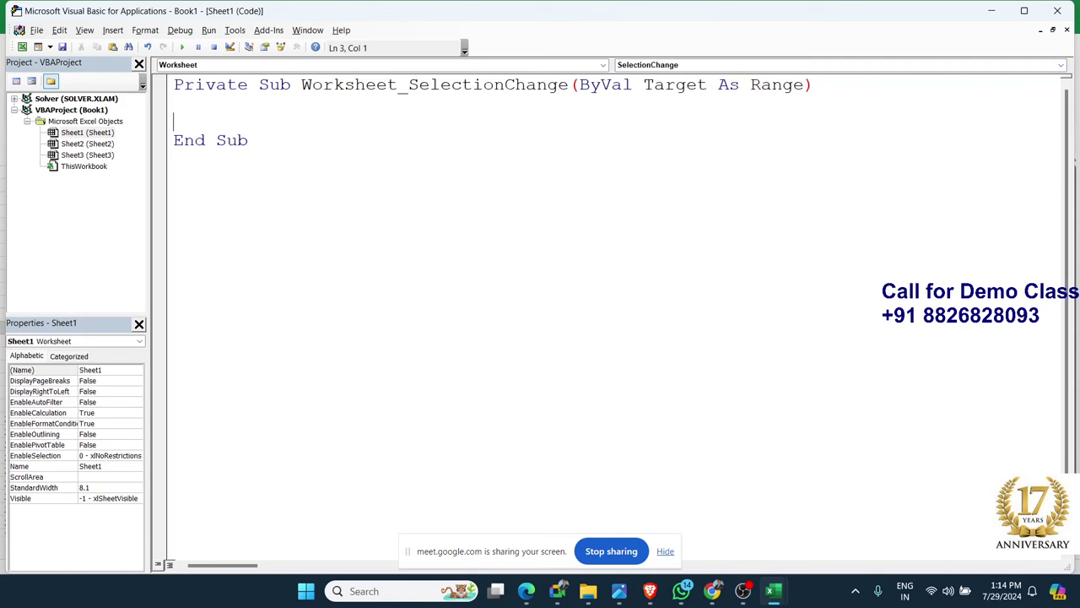
pyautogui.press('Up')
pyautogui.doubleClick(661, 86)
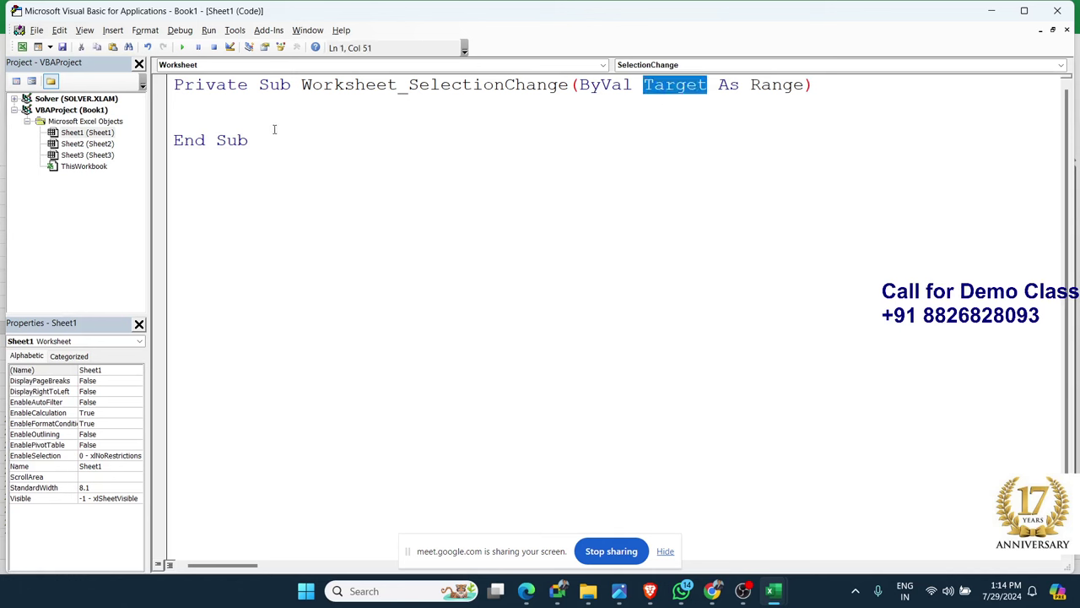
# Check cells A2 and A13 in the workbook, then return to the procedure's blank line
pyautogui.moveTo(773, 593)
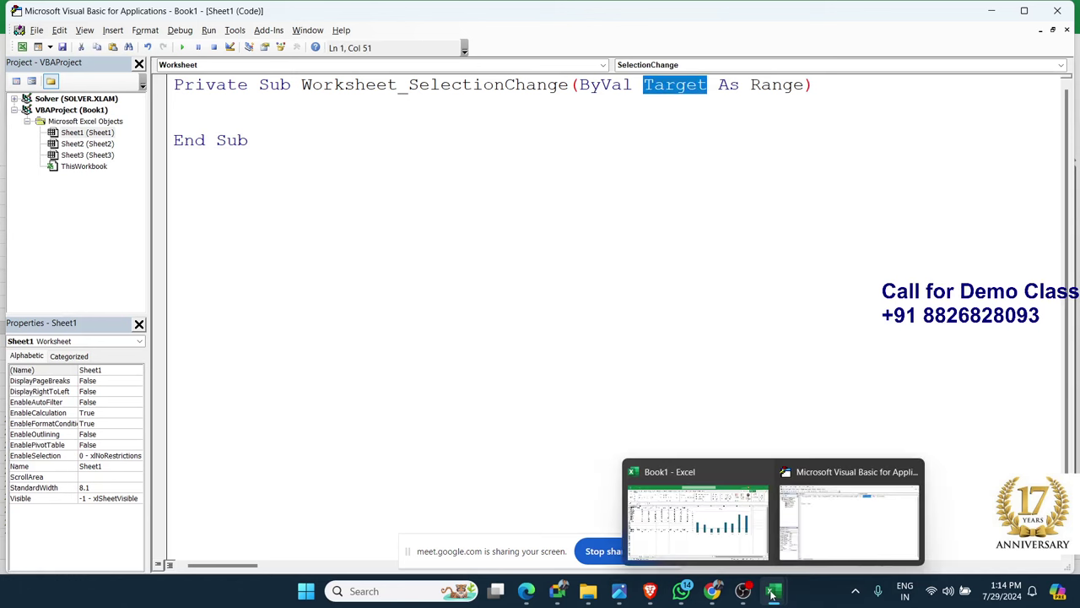
pyautogui.click(700, 506)
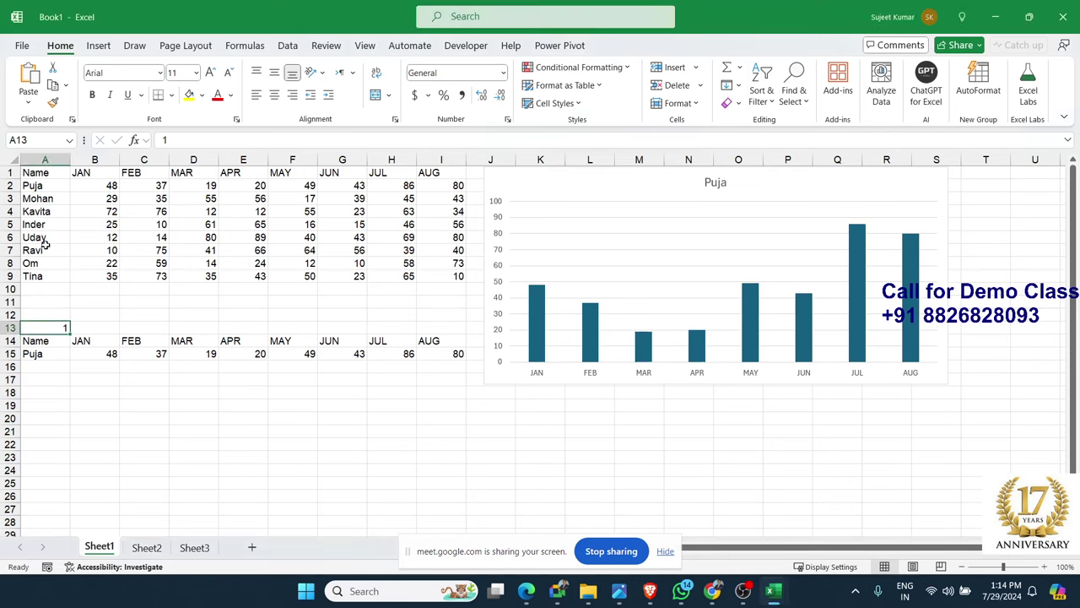
pyautogui.click(40, 188)
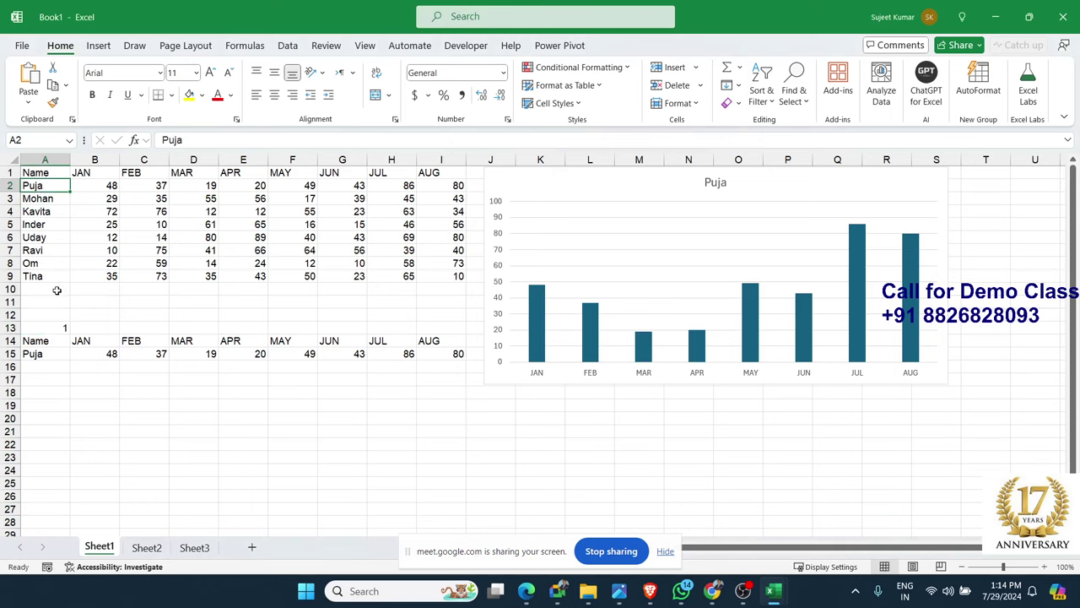
pyautogui.click(54, 329)
pyautogui.hotkey('alt', 'F11')
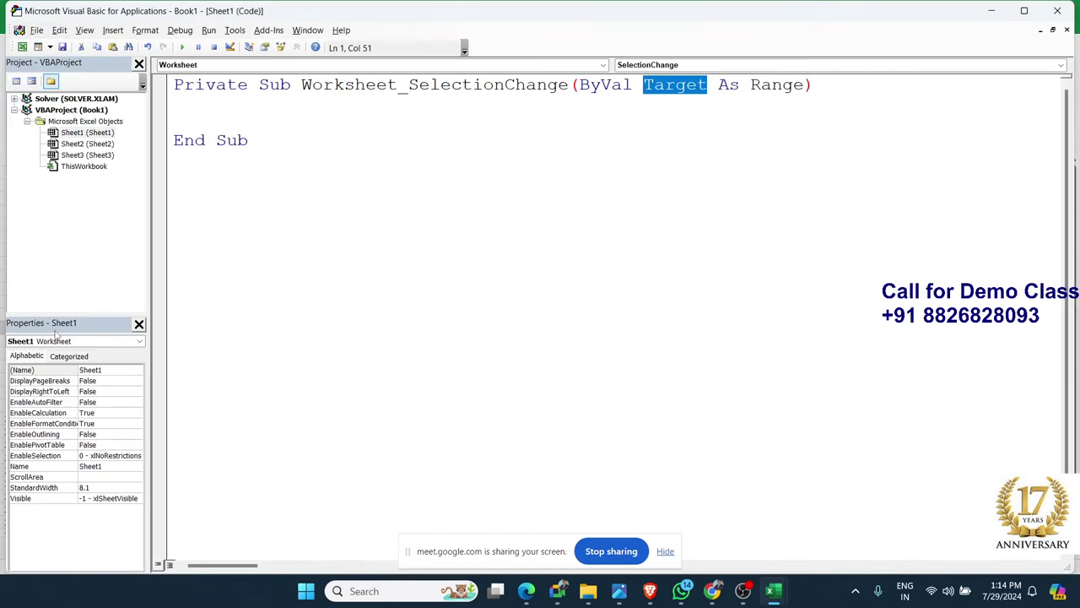
pyautogui.click(190, 118)
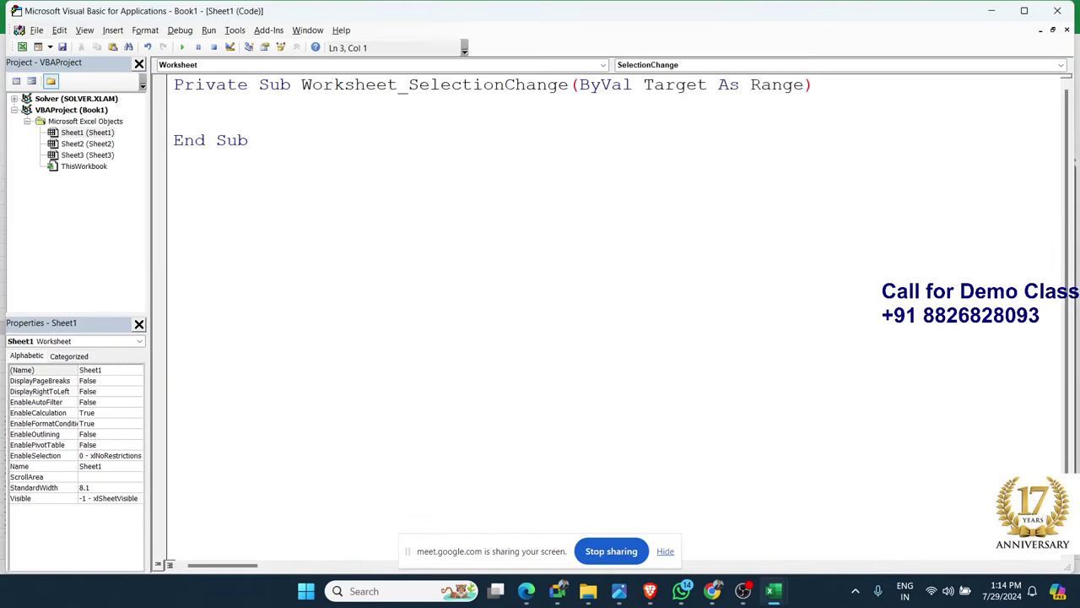
# Start the procedure line with Range("A13").Value
pyautogui.write('target')
pyautogui.write('.')
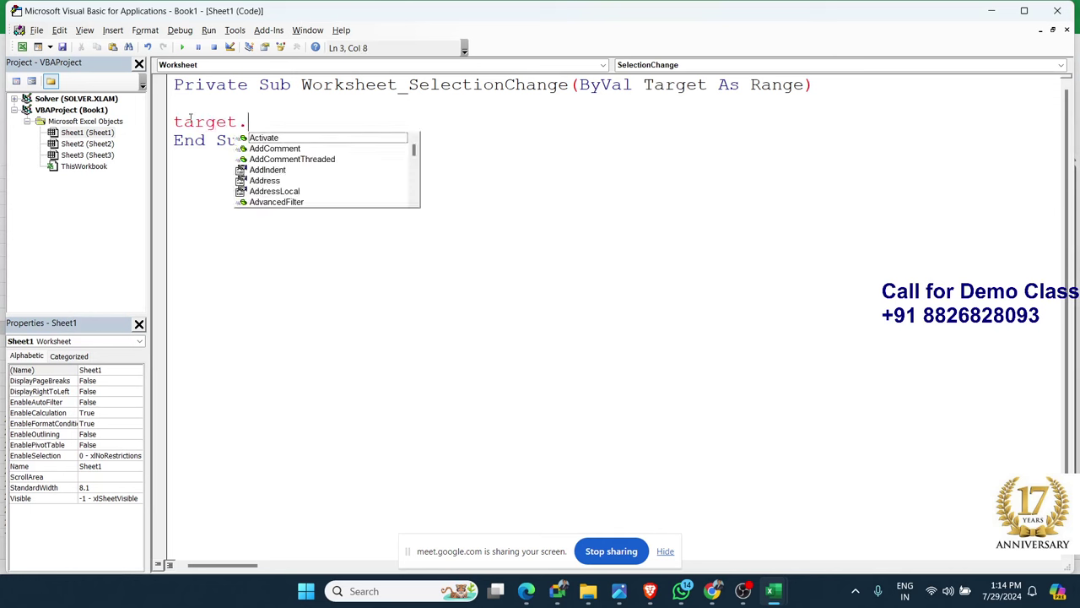
pyautogui.press('BackSpace')
pyautogui.press('BackSpace')
pyautogui.press('BackSpace')
pyautogui.press('BackSpace')
pyautogui.press('BackSpace')
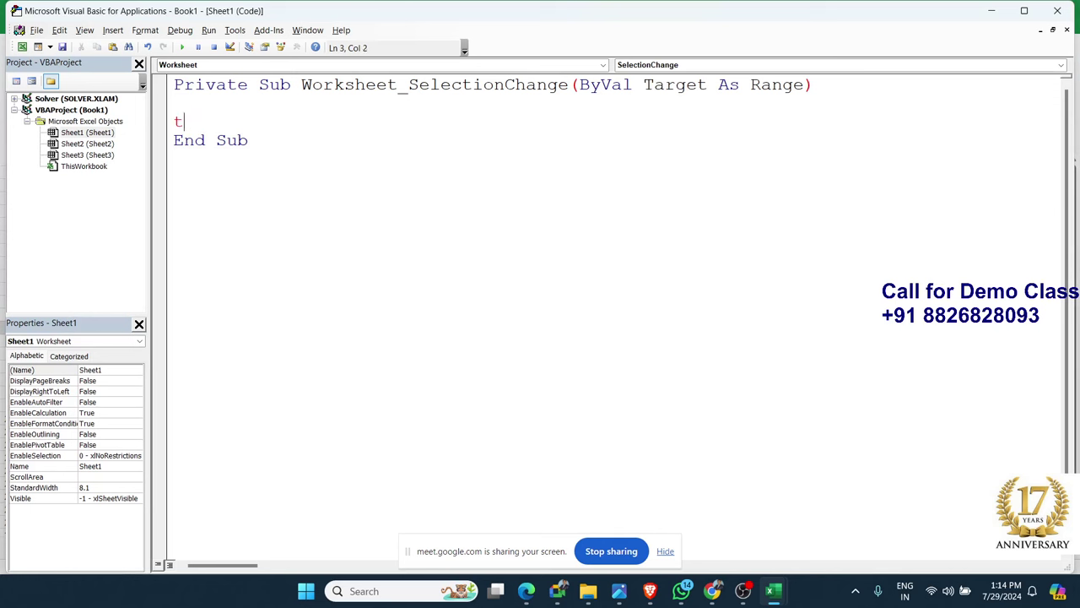
pyautogui.press('BackSpace')
pyautogui.press('BackSpace')
pyautogui.write('range')
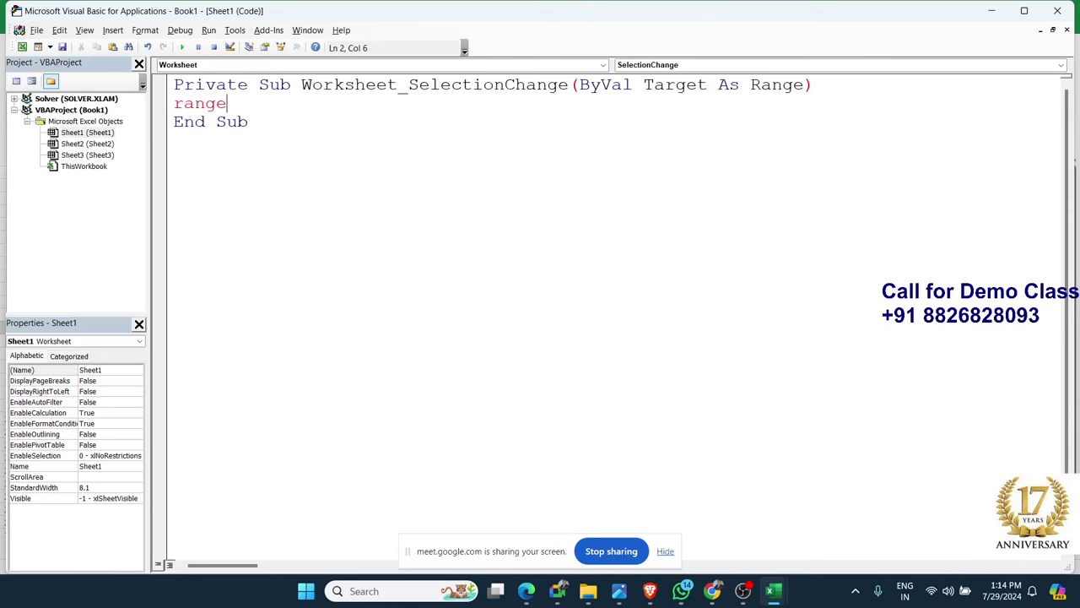
pyautogui.write('("A')
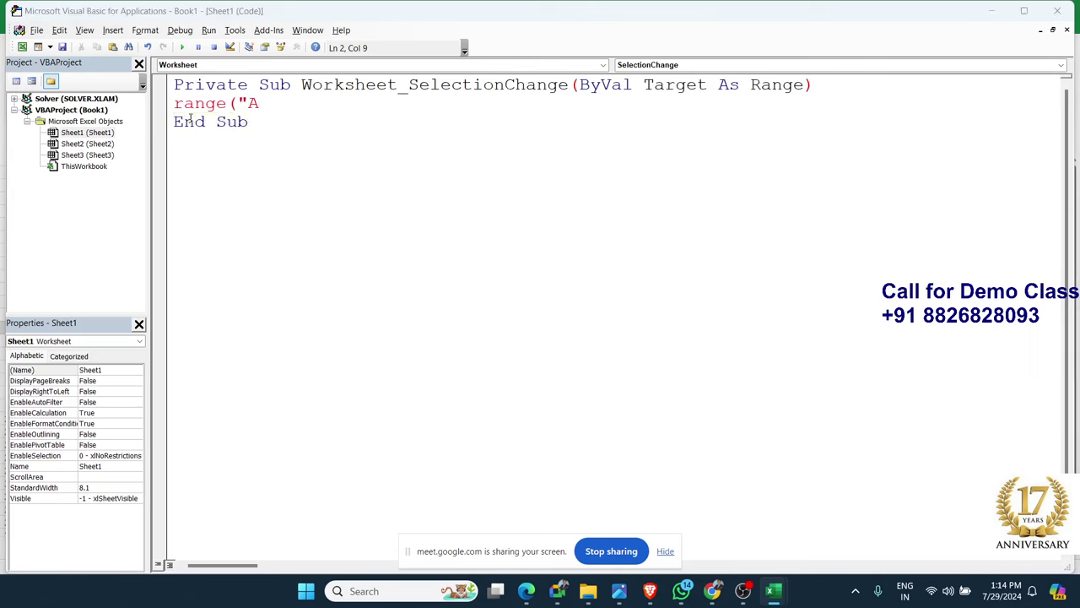
pyautogui.hotkey('alt', 'F11')
pyautogui.hotkey('alt', 'F11')
pyautogui.write('2')
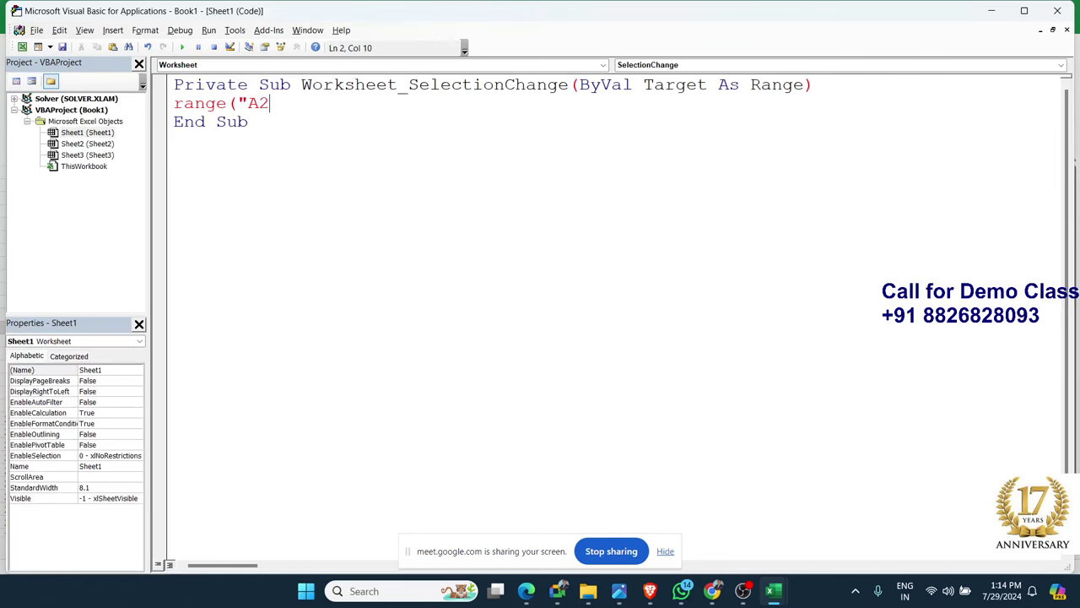
pyautogui.press('BackSpace')
pyautogui.write('13"')
pyautogui.write(').')
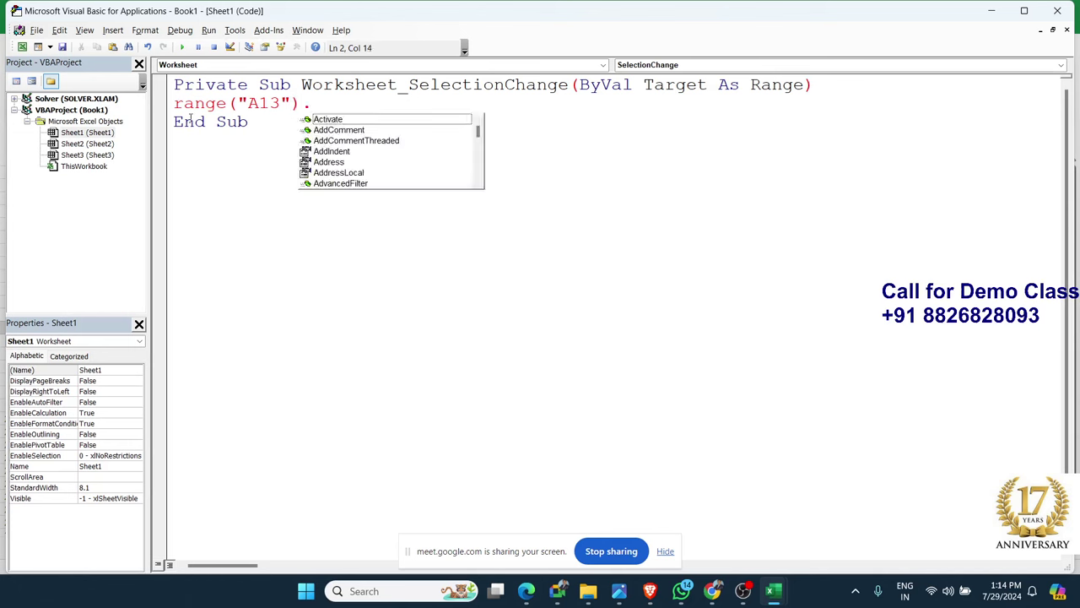
pyautogui.write('v')
pyautogui.press('Down')
pyautogui.press('Tab')
# Complete the line as = Target.Row - 1 and let it auto-format
pyautogui.write('=')
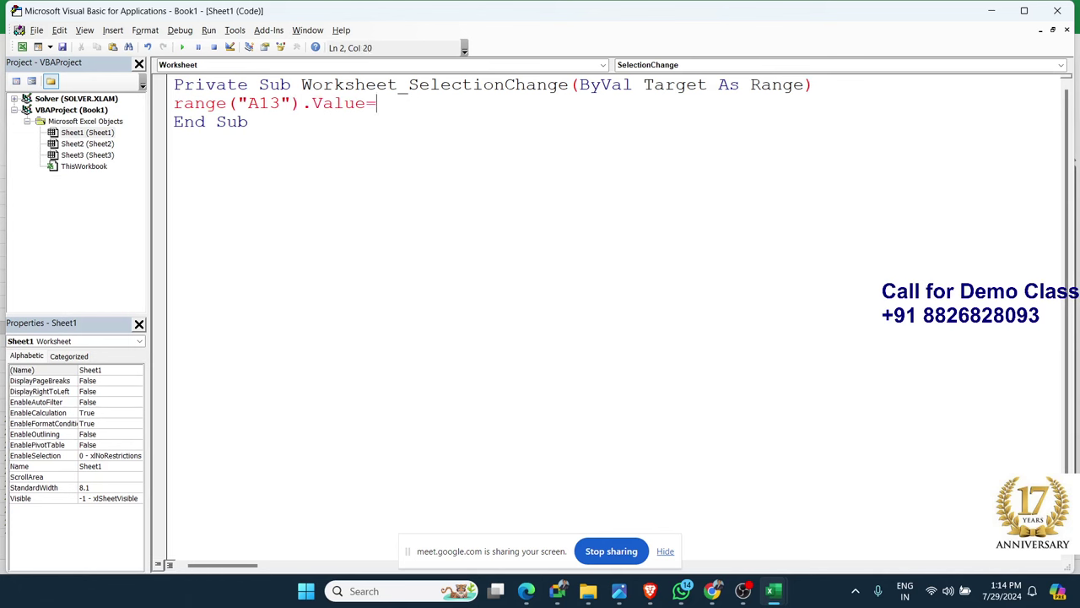
pyautogui.write('target')
pyautogui.write('.wo')
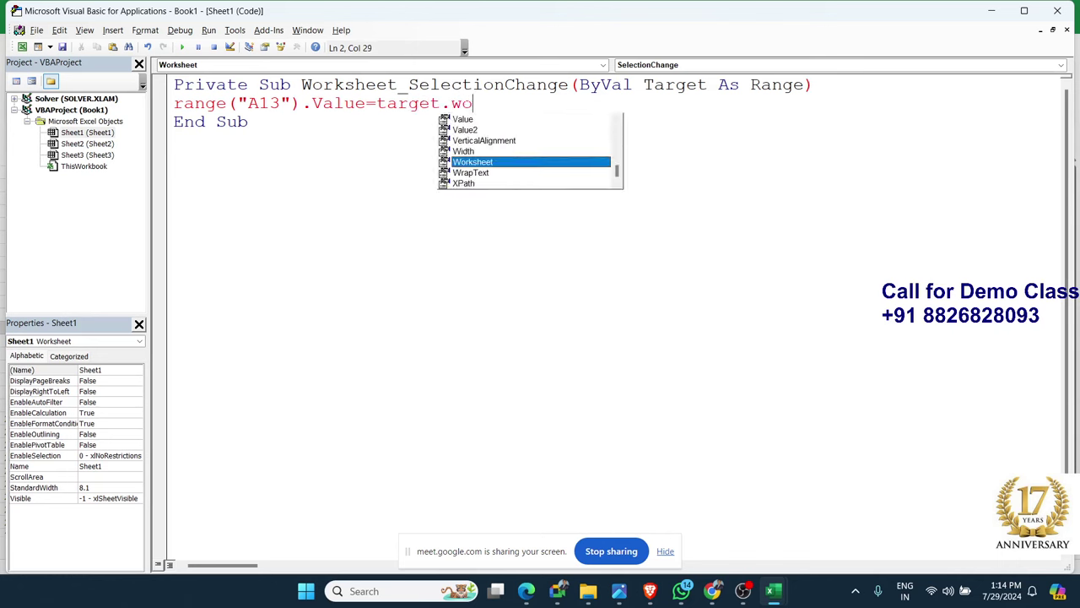
pyautogui.press('BackSpace')
pyautogui.press('BackSpace')
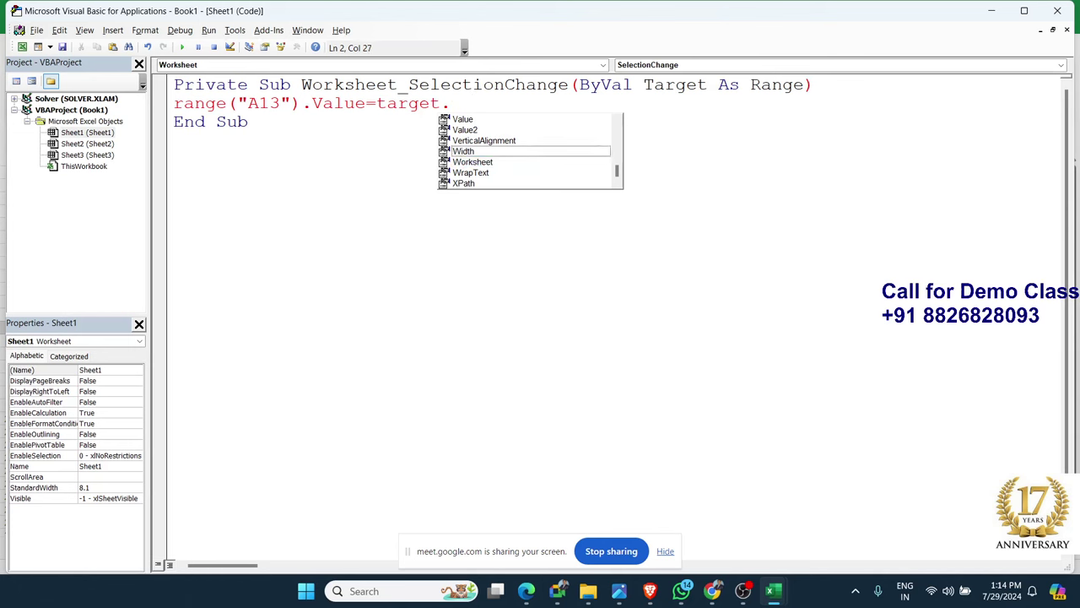
pyautogui.write('ro')
pyautogui.press('Tab')
pyautogui.write('-')
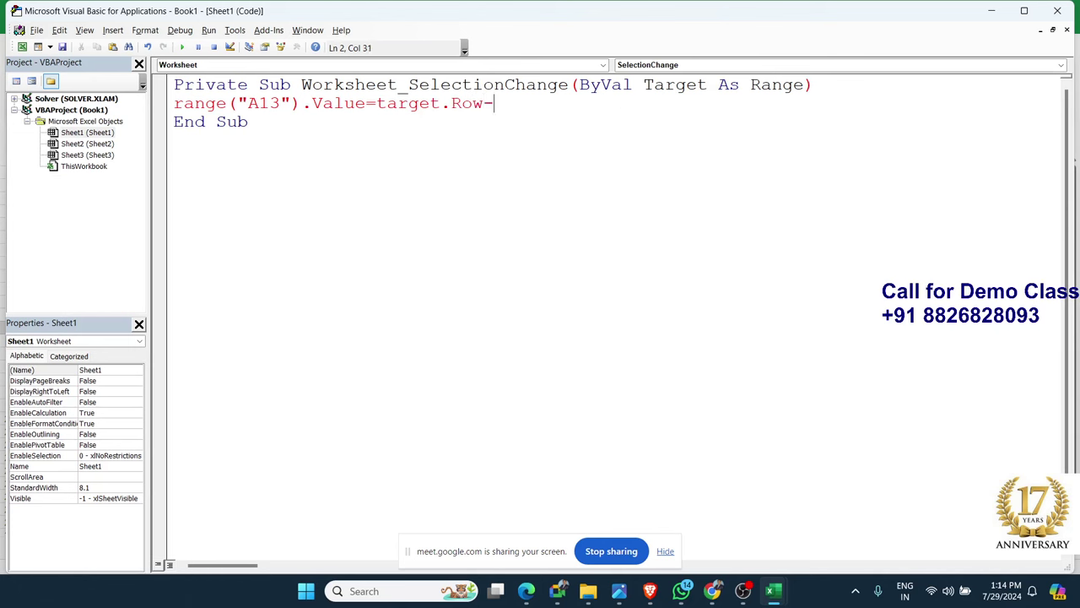
pyautogui.write('1')
pyautogui.click(329, 186)
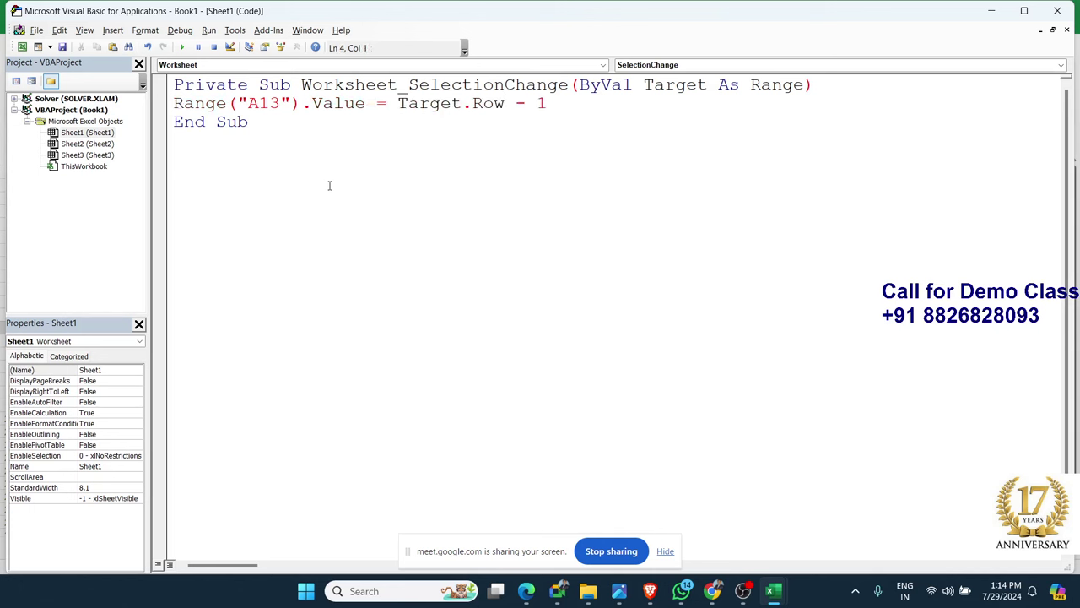
pyautogui.click(713, 591)
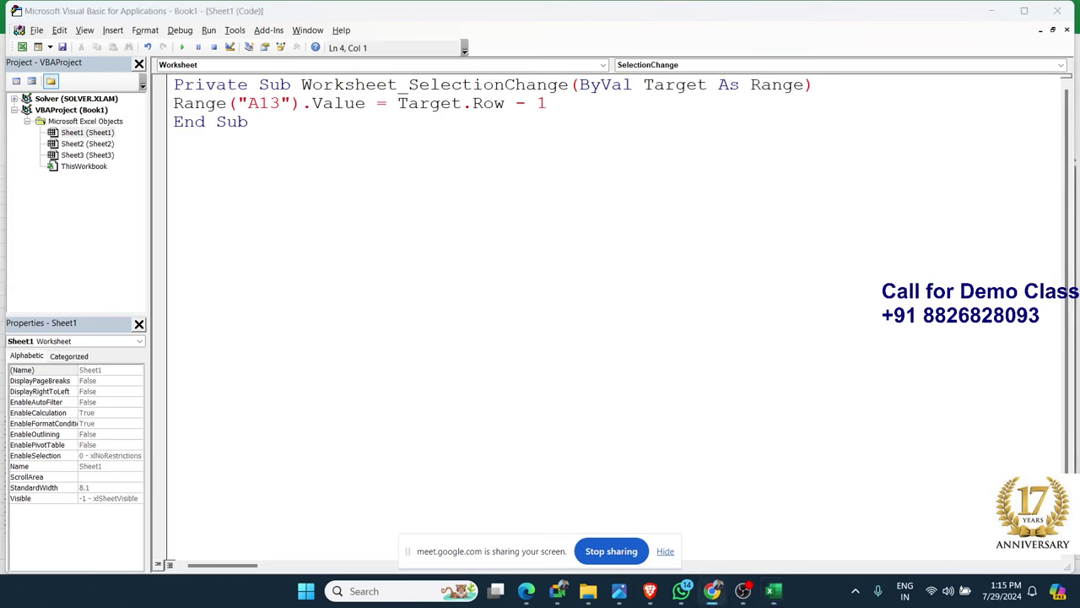
pyautogui.doubleClick(613, 91)
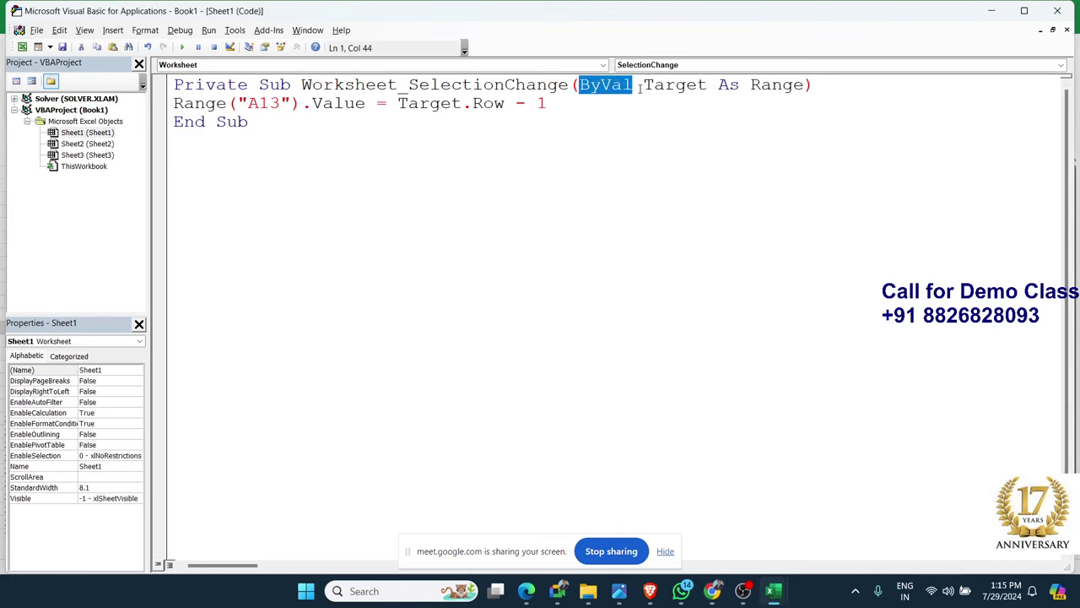
pyautogui.click(713, 591)
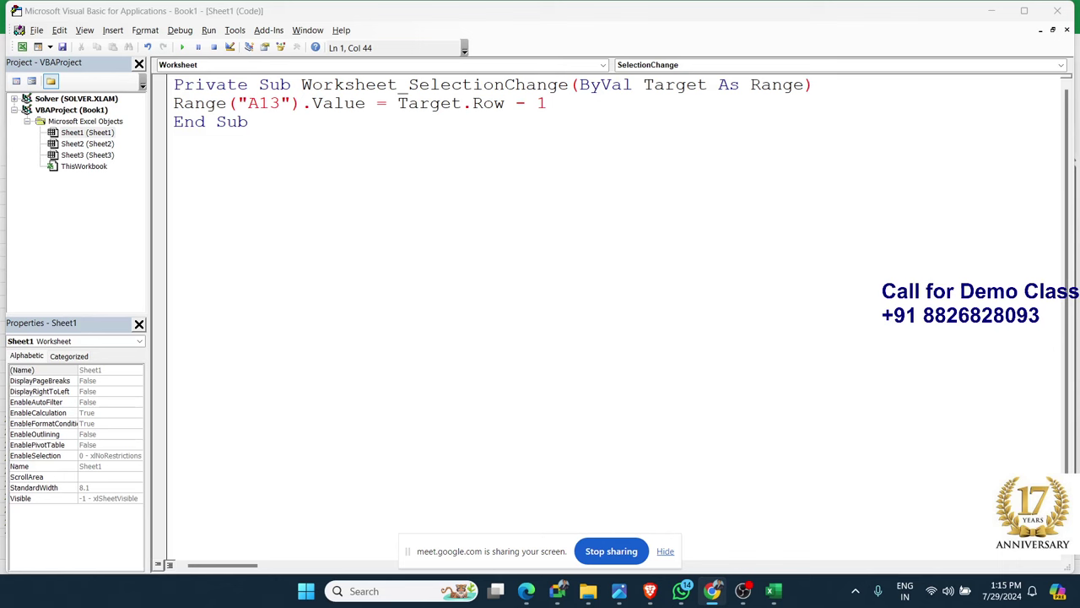
pyautogui.click(573, 298)
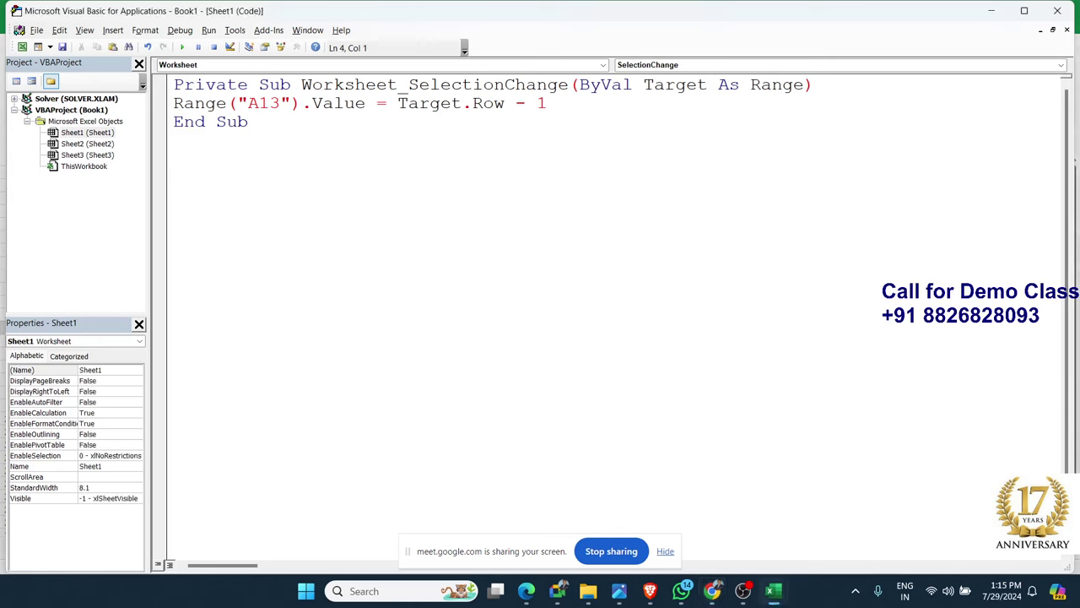
pyautogui.click(700, 303)
# Select Kavita, Inder, Uday, Om and the other names in column A, ending on Puja, checking A13 and the chart update
pyautogui.moveTo(777, 597)
pyautogui.click(694, 519)
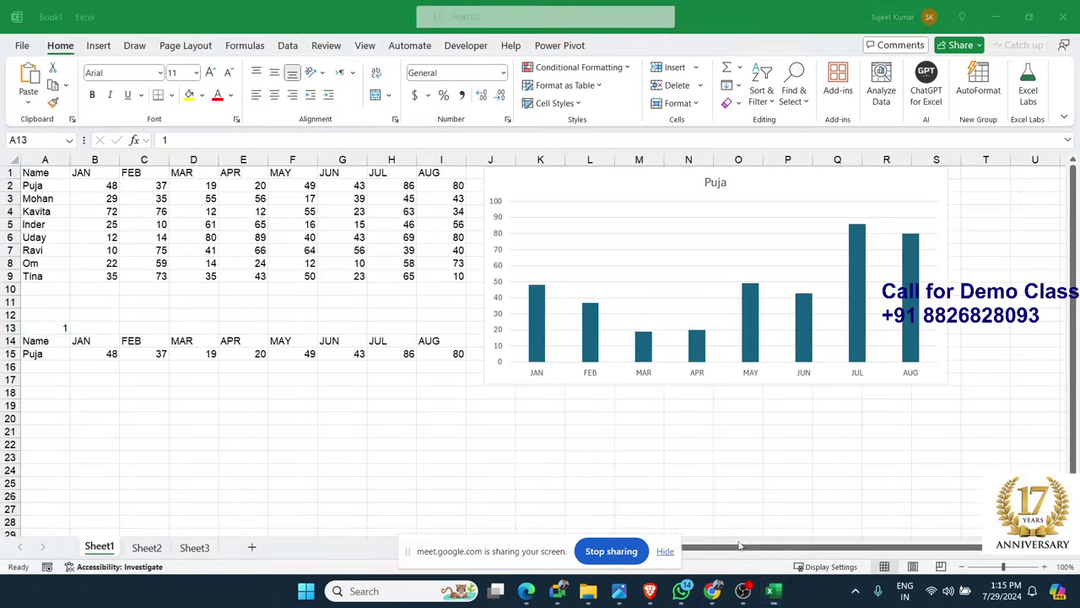
pyautogui.click(44, 211)
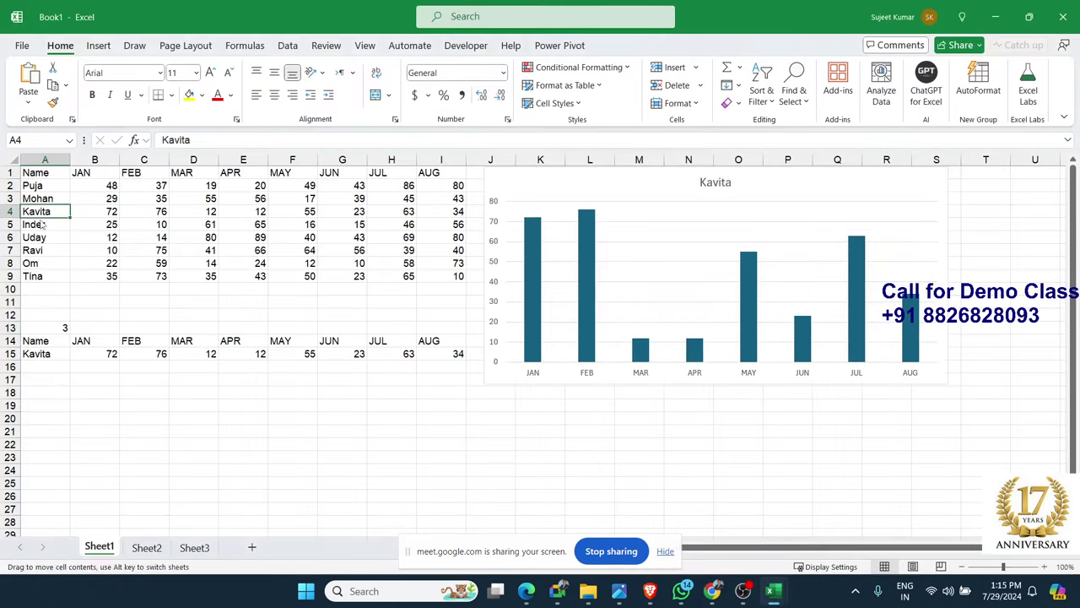
pyautogui.click(39, 225)
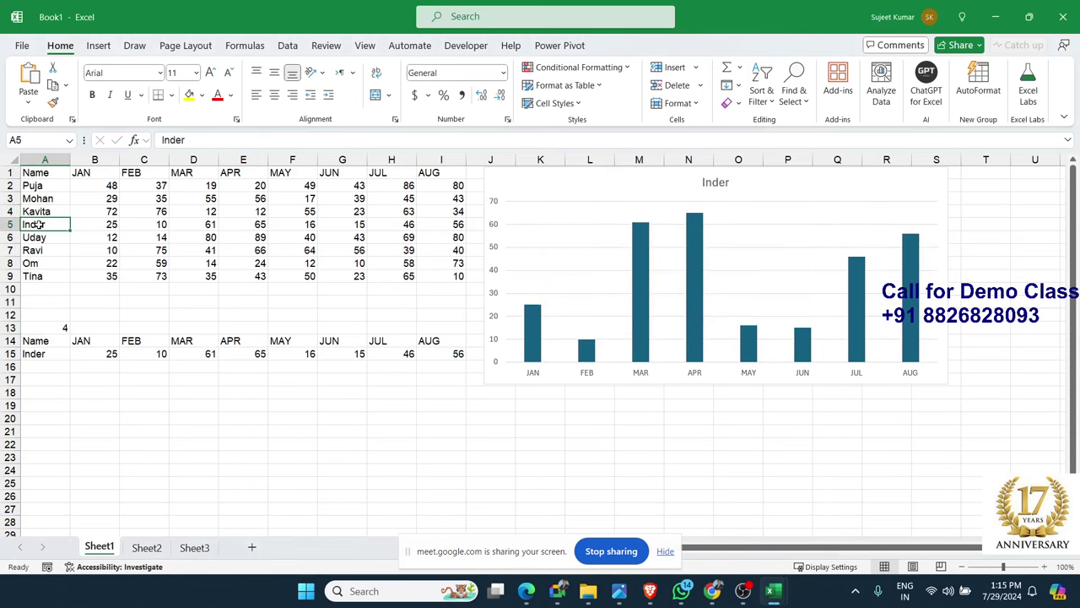
pyautogui.click(35, 238)
pyautogui.click(30, 263)
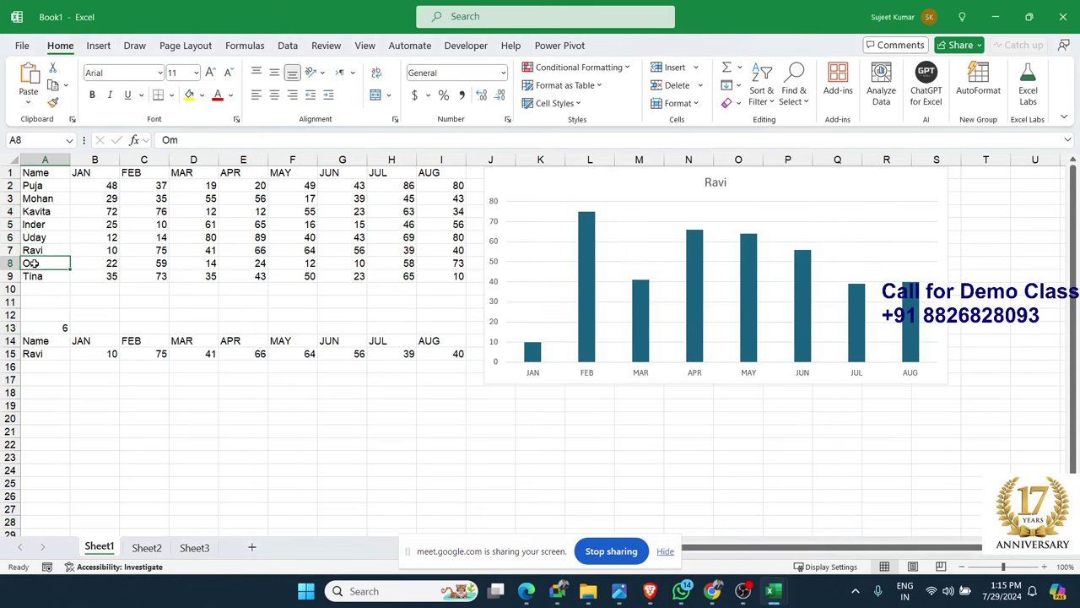
pyautogui.click(31, 276)
pyautogui.click(26, 247)
pyautogui.click(29, 237)
pyautogui.click(30, 225)
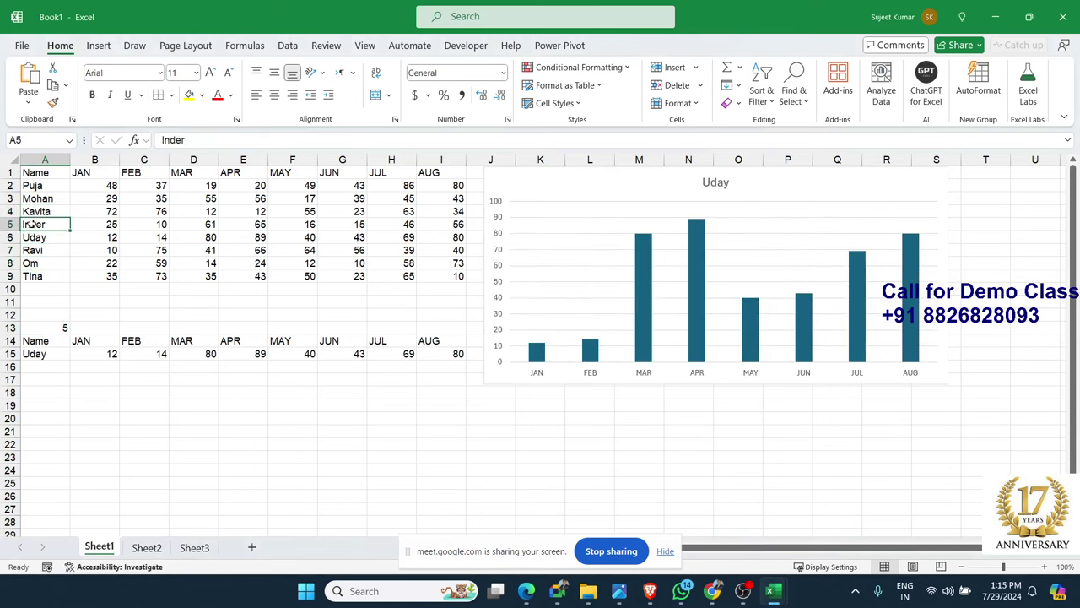
pyautogui.click(32, 211)
pyautogui.click(36, 198)
pyautogui.click(37, 185)
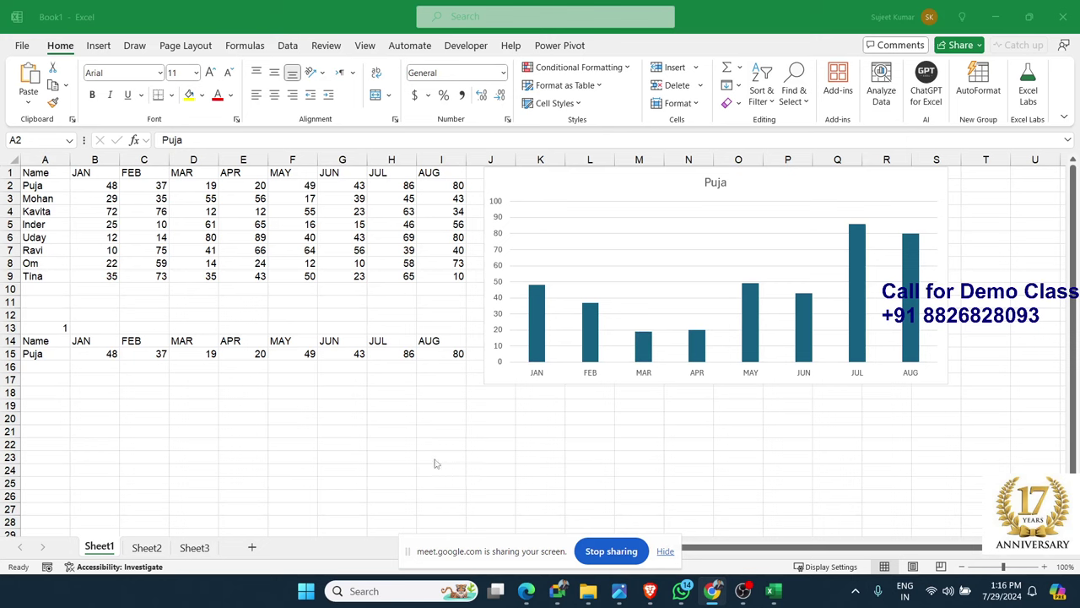
# On Sheet2, enter Name, Date and Time in A1:C1, discarding a stray City entry
pyautogui.click(148, 548)
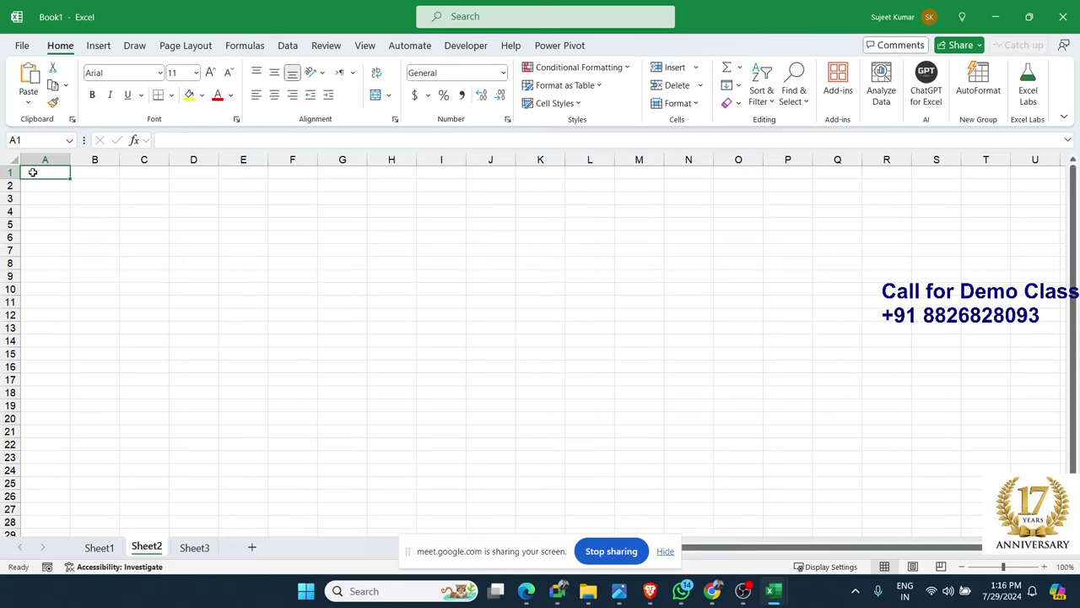
pyautogui.write('Name')
pyautogui.press('Tab')
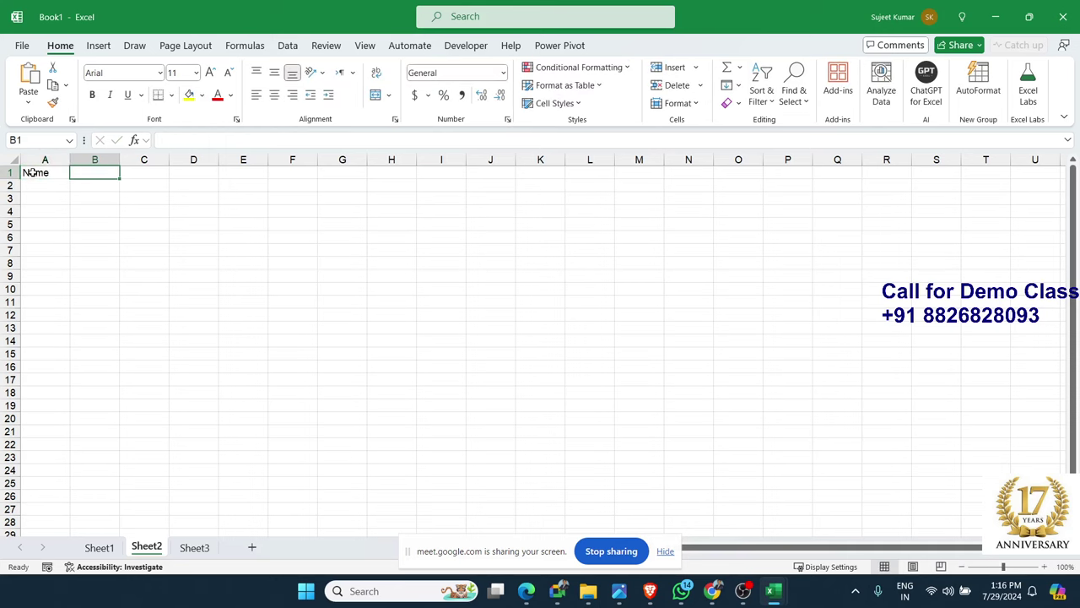
pyautogui.write('City')
pyautogui.press('Escape')
pyautogui.write('Date')
pyautogui.press('Tab')
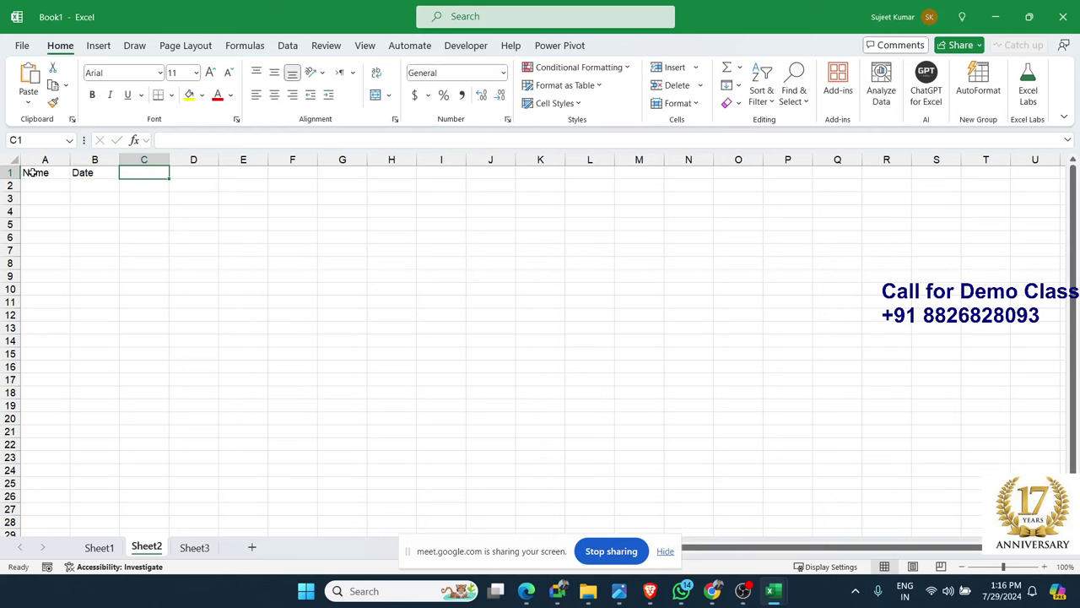
pyautogui.write('Time')
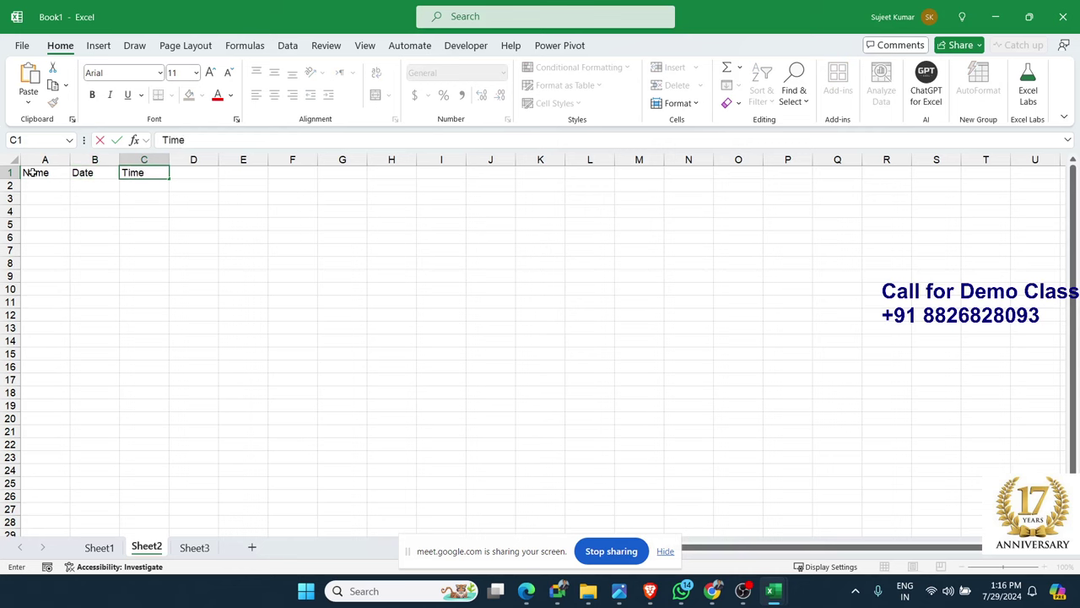
pyautogui.press('Return')
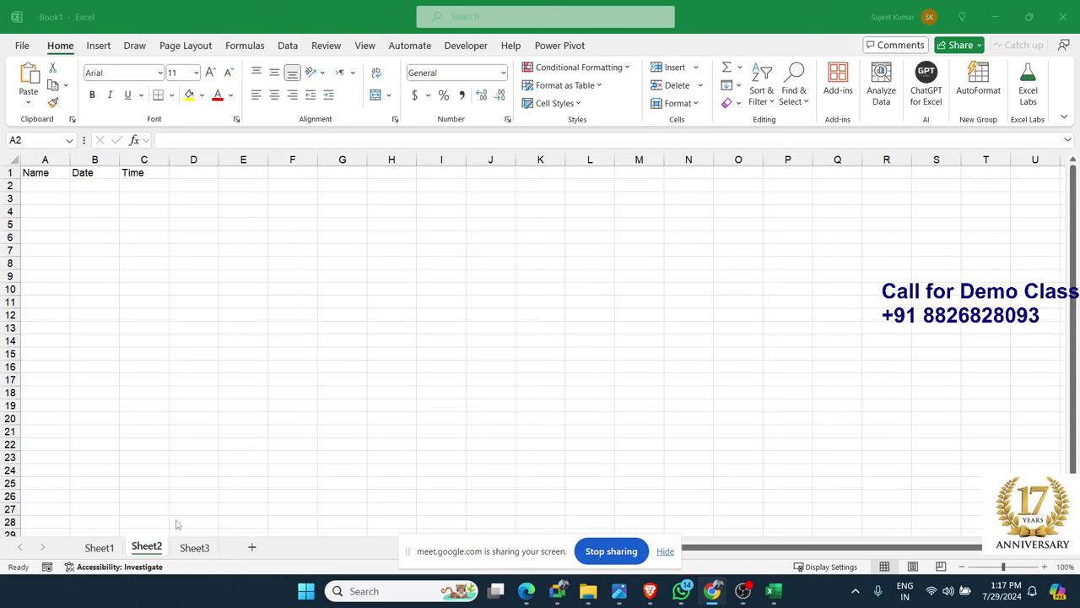
# Open Sheet2's code module from its sheet tab menu
pyautogui.click(157, 552)
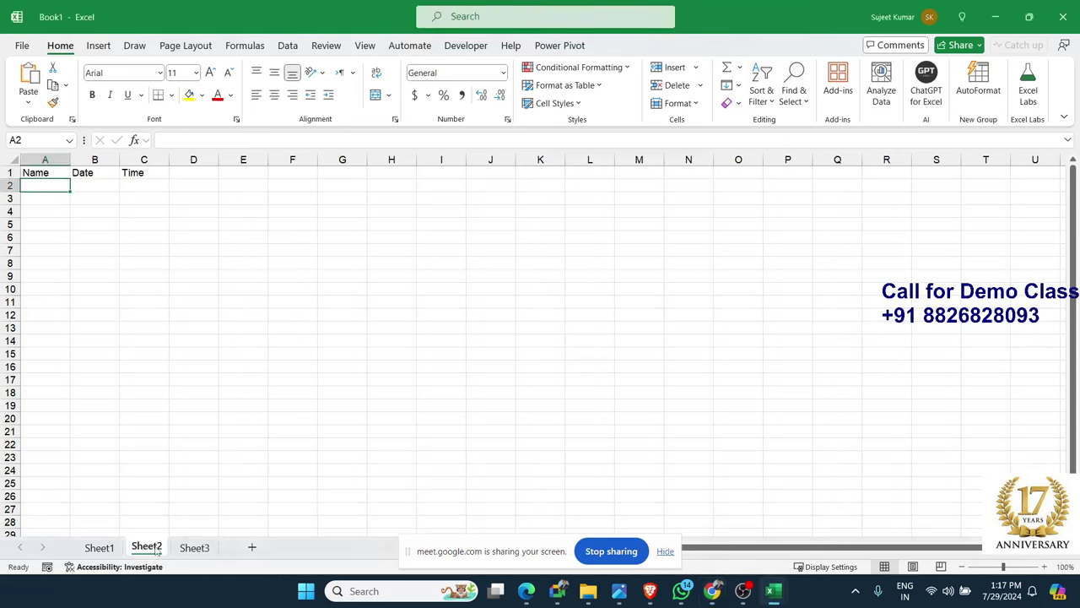
pyautogui.rightClick(157, 551)
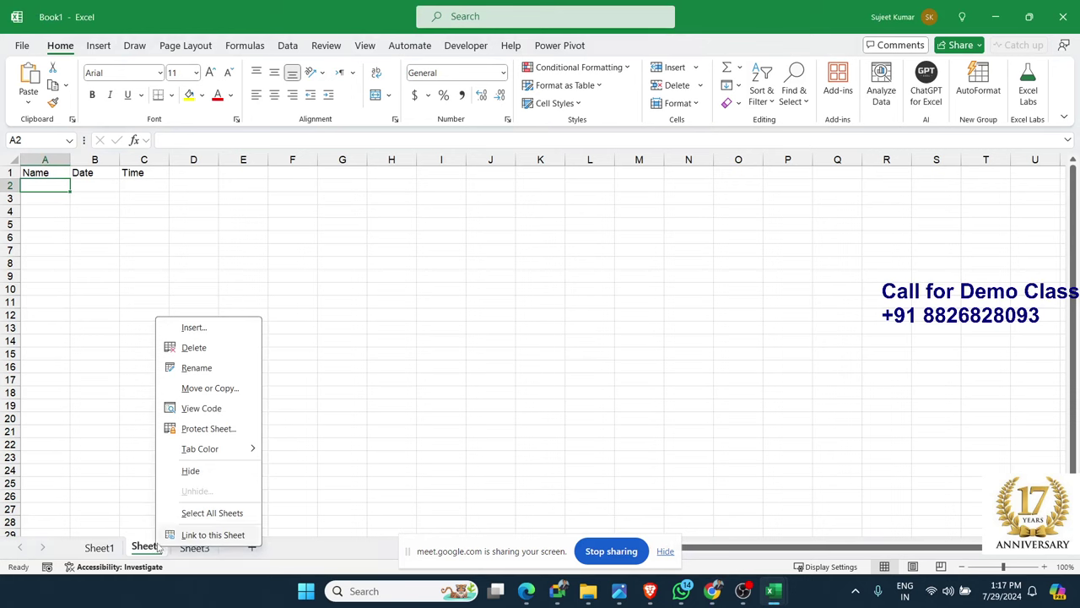
pyautogui.click(186, 411)
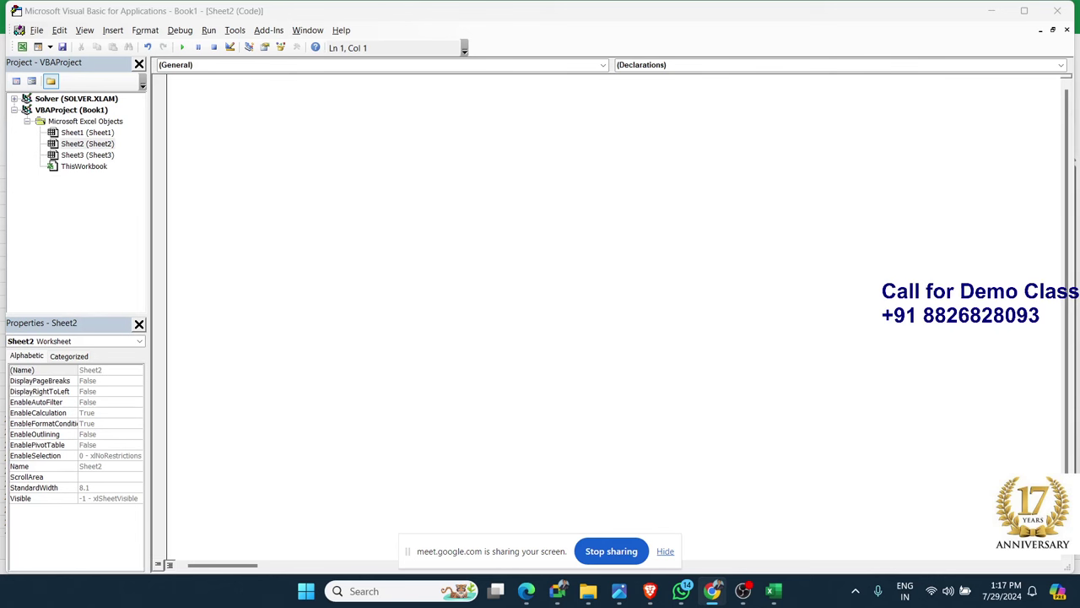
# Create a Worksheet_Change procedure and delete the auto-generated SelectionChange procedure
pyautogui.click(244, 102)
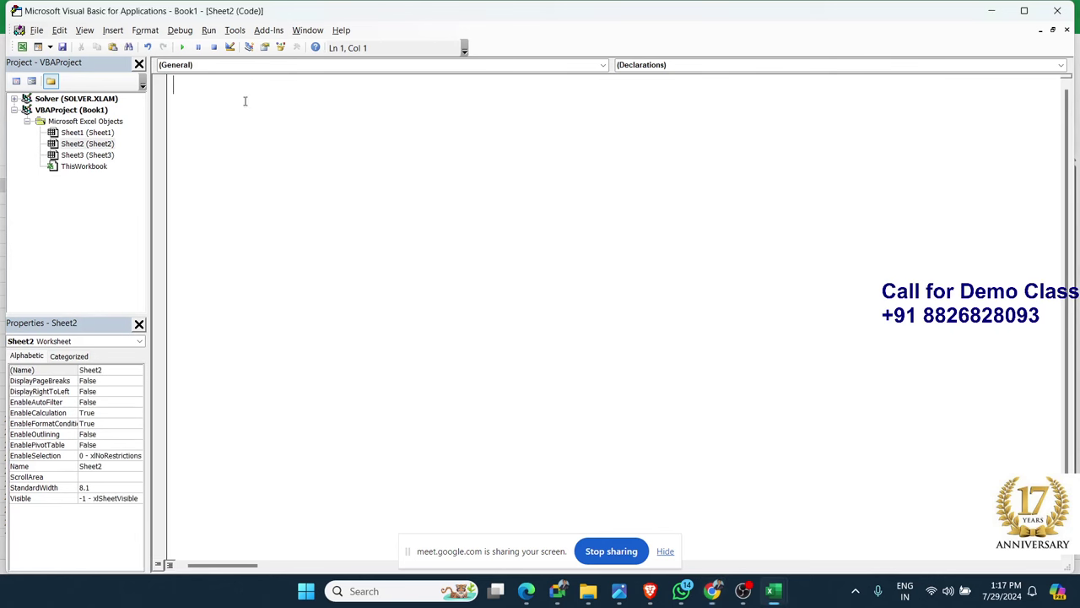
pyautogui.click(217, 67)
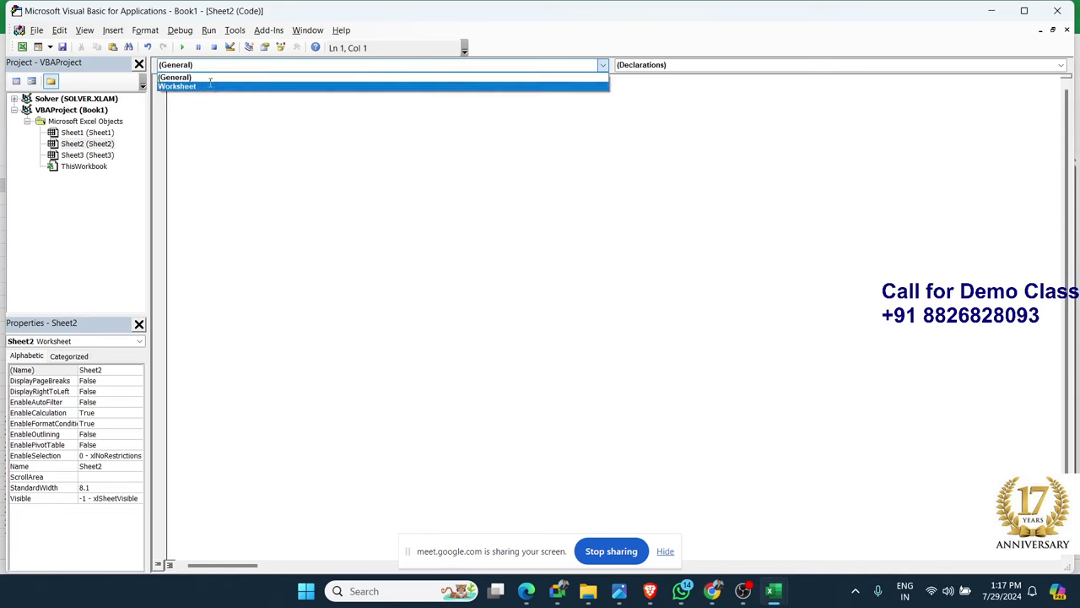
pyautogui.click(210, 87)
pyautogui.click(664, 71)
pyautogui.scroll(3, 664, 93)
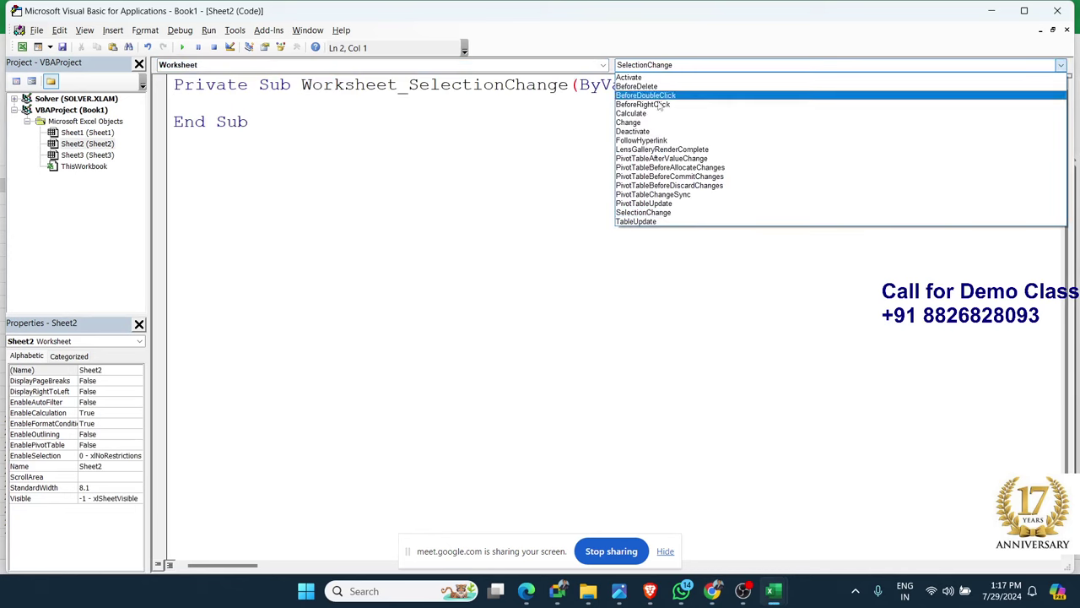
pyautogui.click(650, 124)
pyautogui.moveTo(258, 196); pyautogui.dragTo(175, 161)
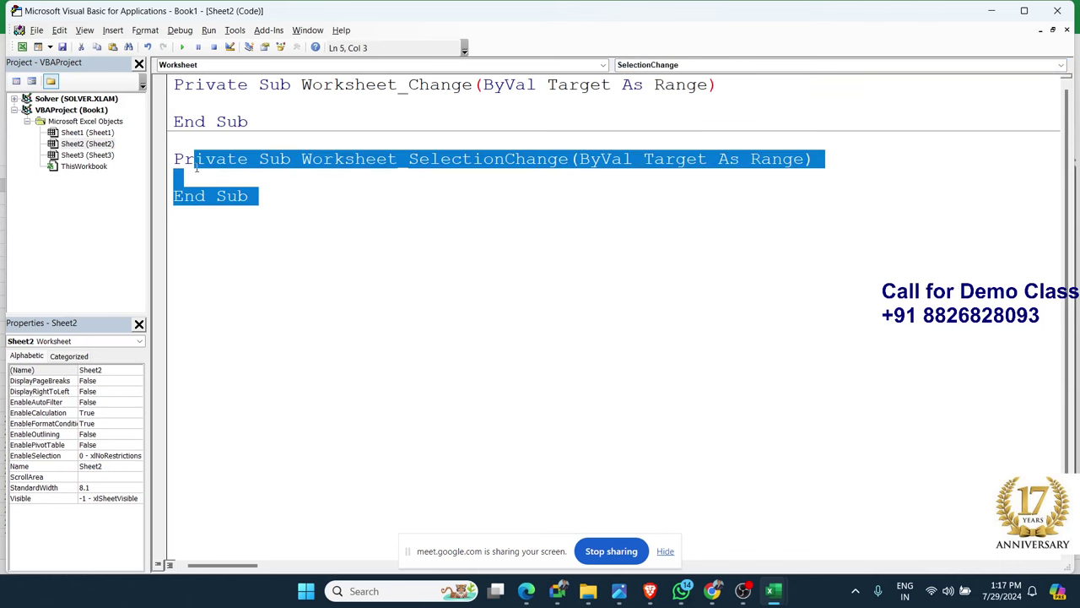
pyautogui.press('Delete')
# Add the line Target.Offset(0,1).Value = Date inside the Change procedure
pyautogui.press('Up')
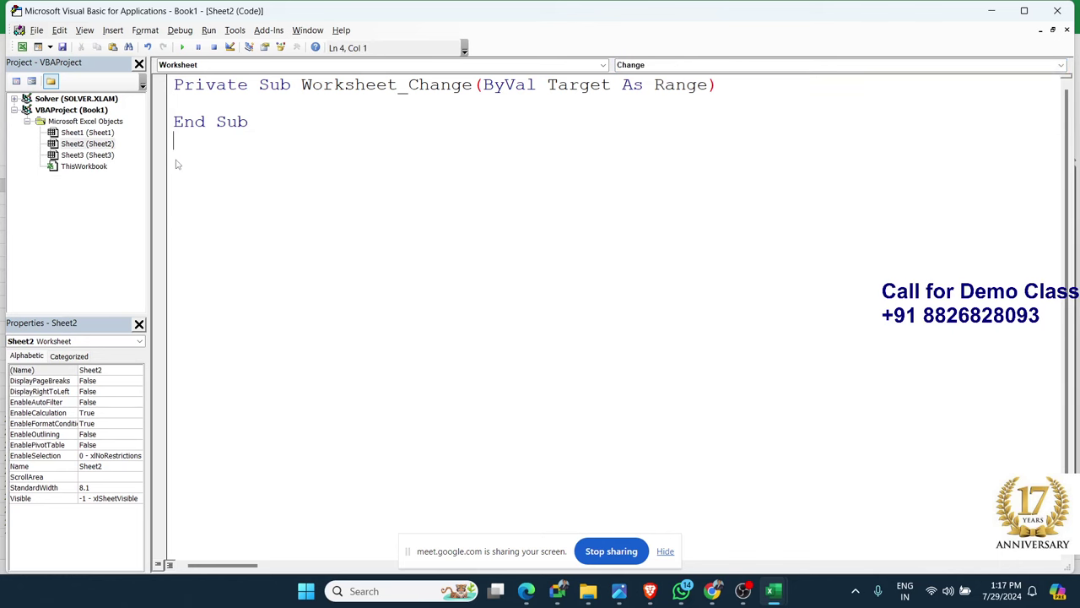
pyautogui.press('Up')
pyautogui.press('Up')
pyautogui.press('Return')
pyautogui.press('Return')
pyautogui.press('Up')
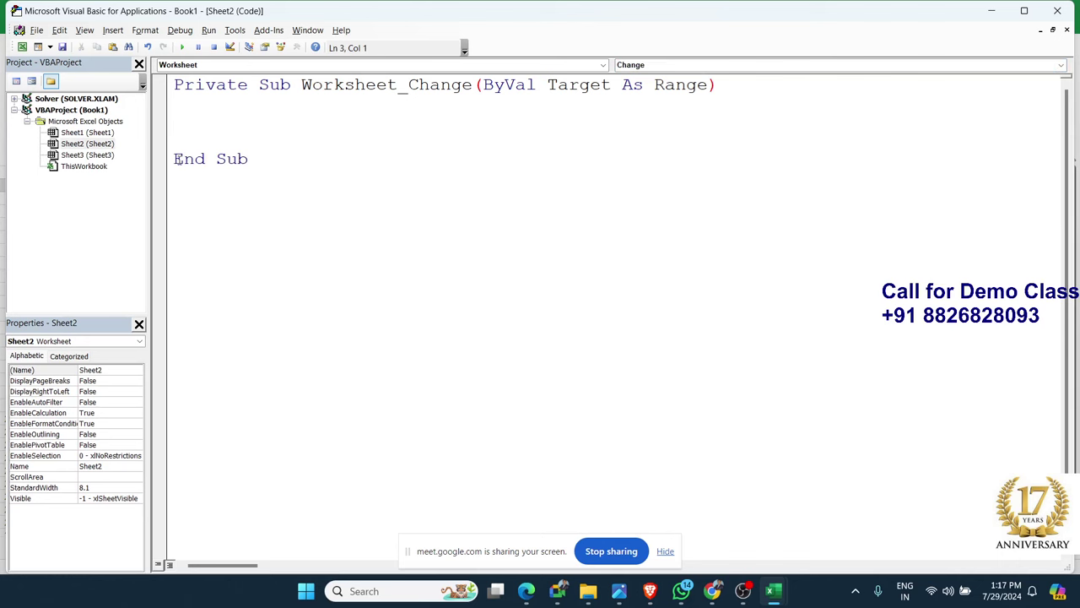
pyautogui.doubleClick(581, 85)
pyautogui.hotkey('ctrl', 'c')
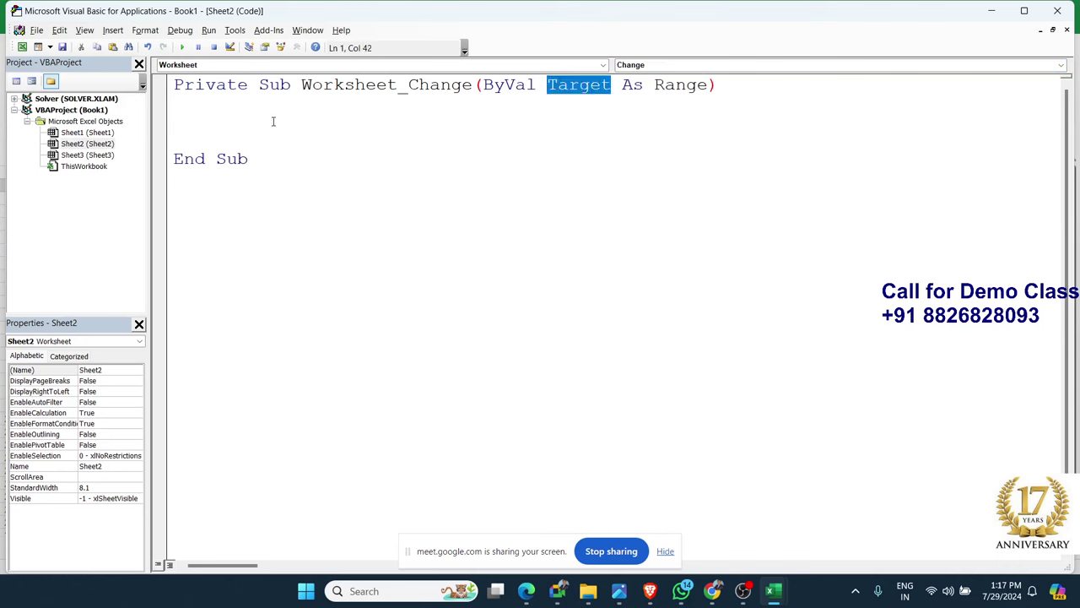
pyautogui.click(273, 121)
pyautogui.hotkey('ctrl', 'v')
pyautogui.write('.o')
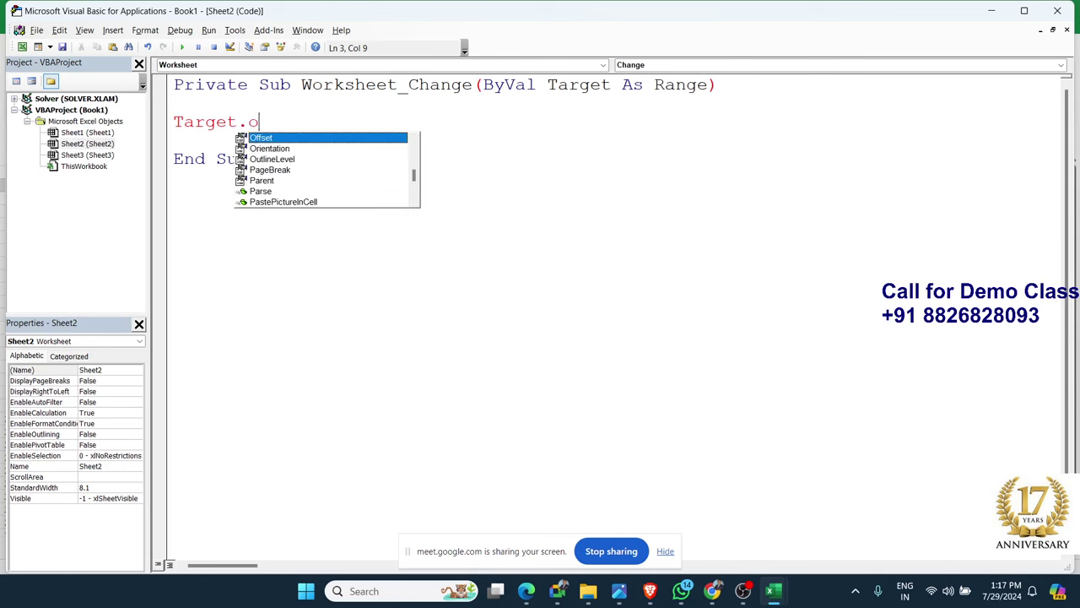
pyautogui.write('ffset(')
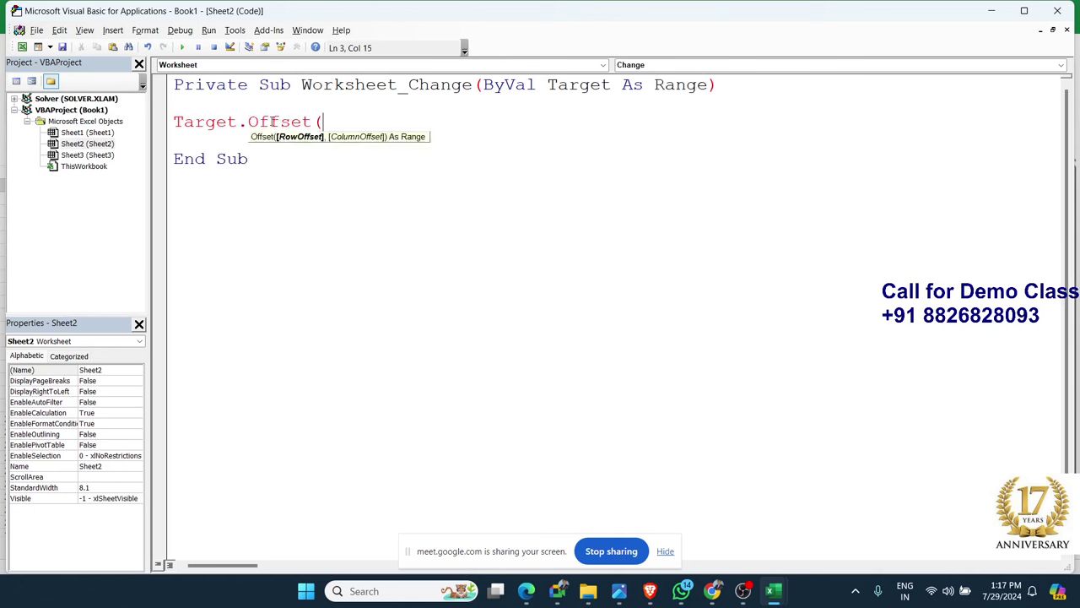
pyautogui.write('0')
pyautogui.write(',1).')
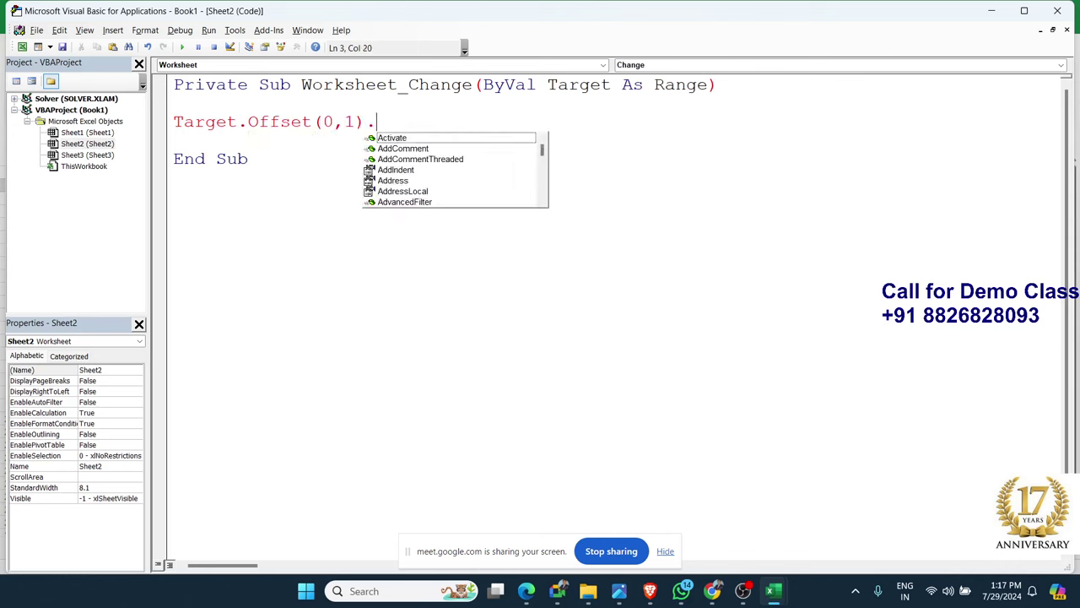
pyautogui.write('val')
pyautogui.press('Tab')
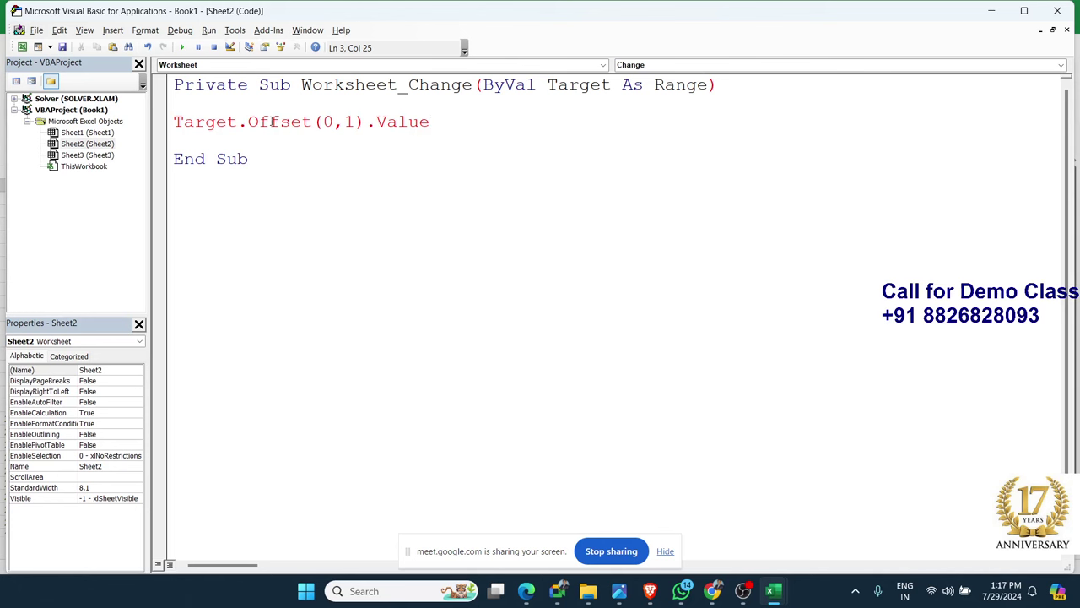
pyautogui.write('=')
pyautogui.write('dat')
pyautogui.write('e')
pyautogui.press('Return')
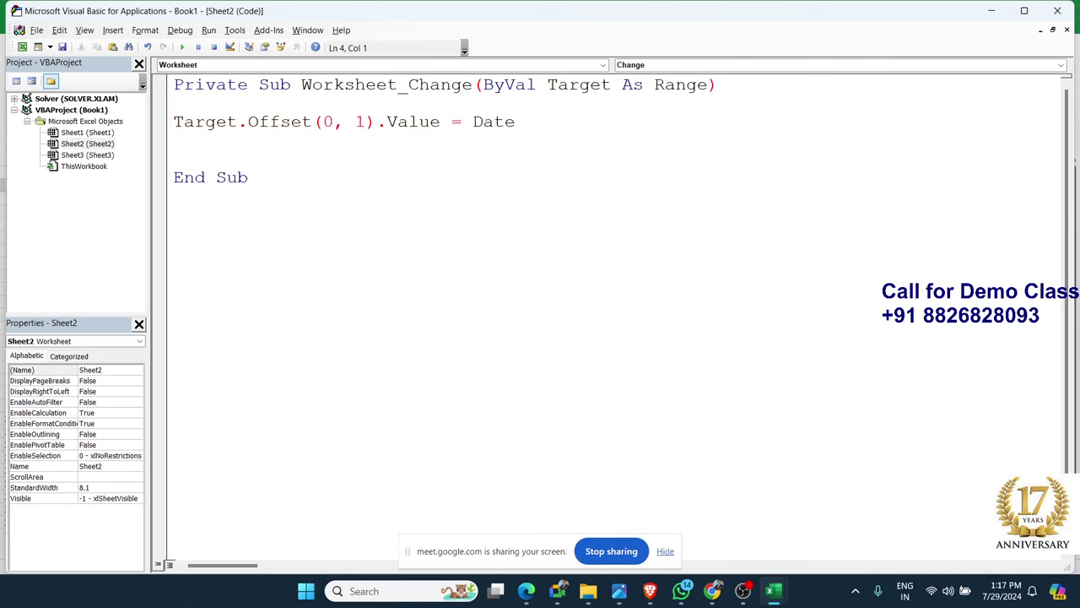
# Add the line Target.Offset(0,2).Value = Time below the date line
pyautogui.write('targ')
pyautogui.write('et.o')
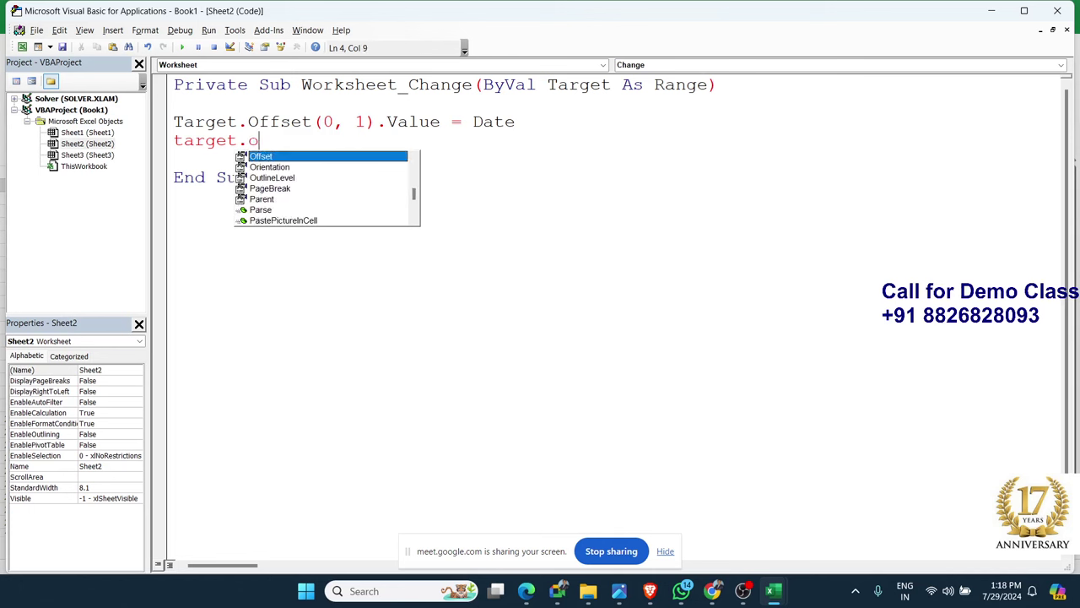
pyautogui.write('f')
pyautogui.press('Tab')
pyautogui.write('(')
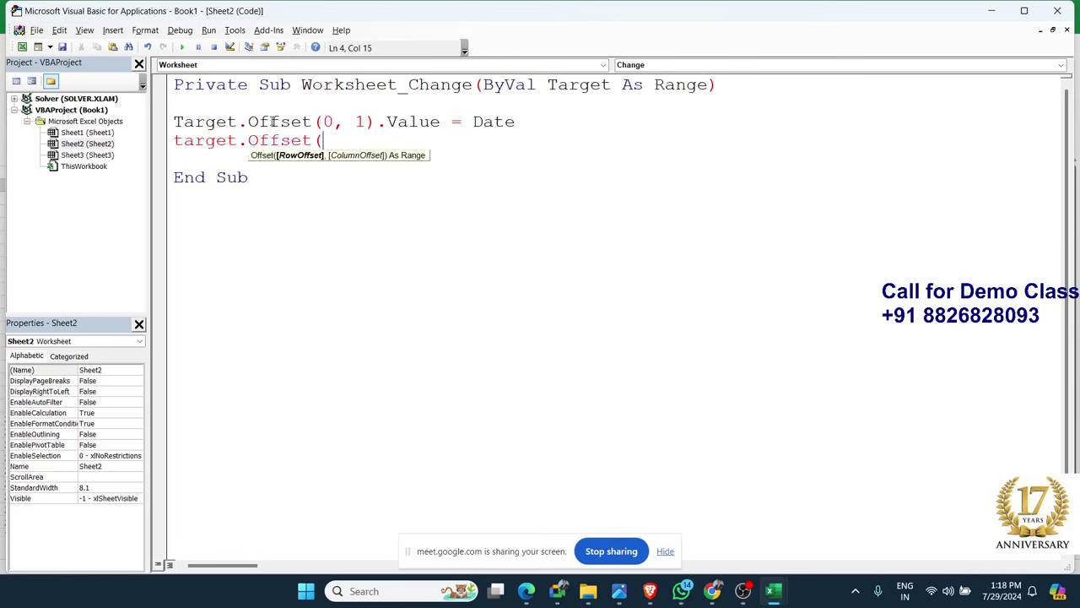
pyautogui.write('0,2')
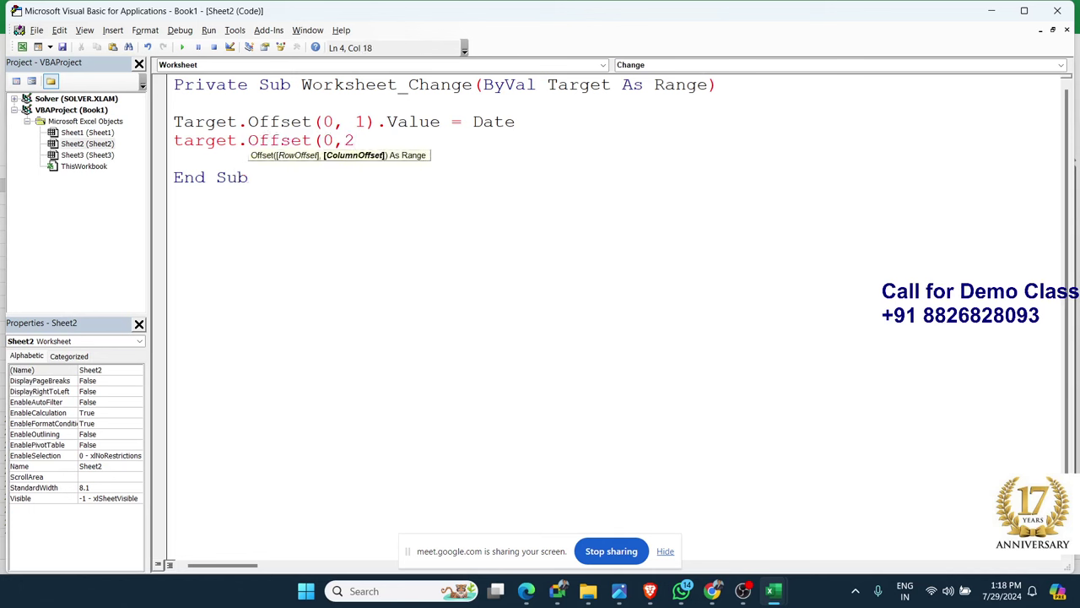
pyautogui.write(').va')
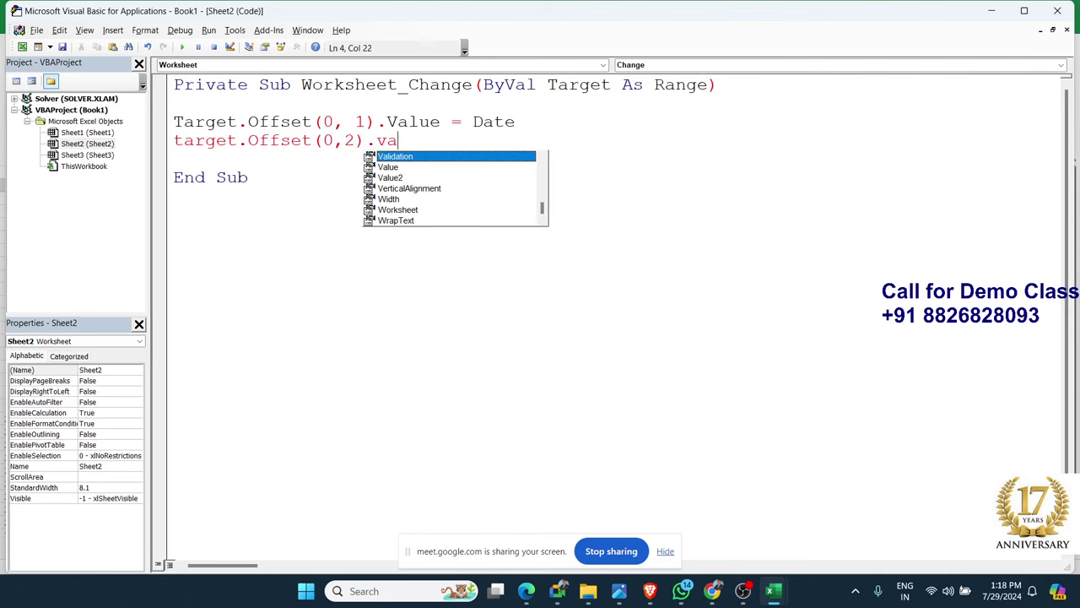
pyautogui.press('Tab')
pyautogui.write('=tim')
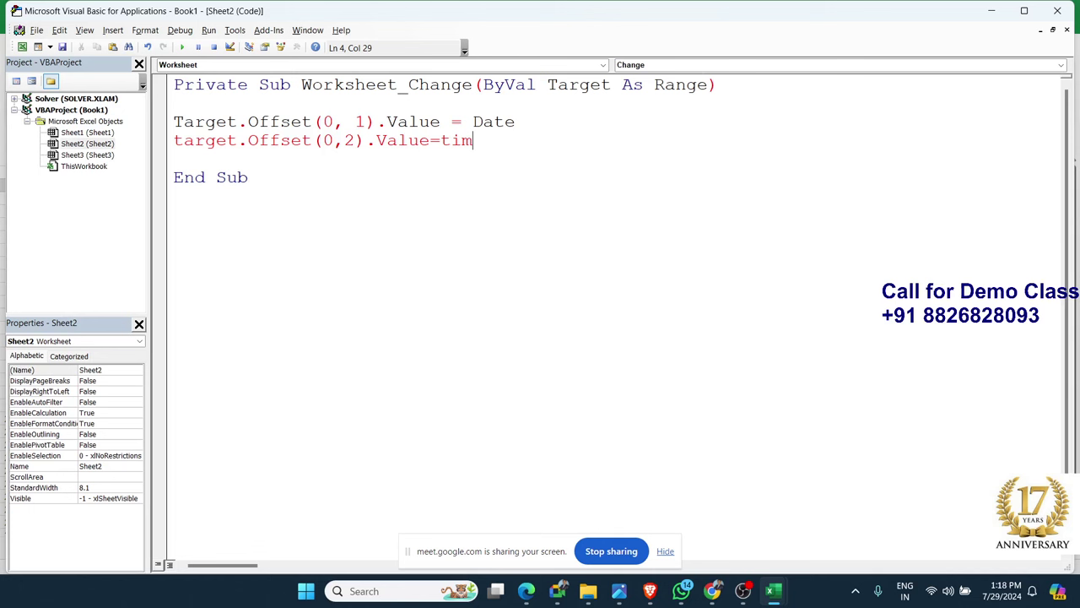
pyautogui.write('e')
pyautogui.press('Down')
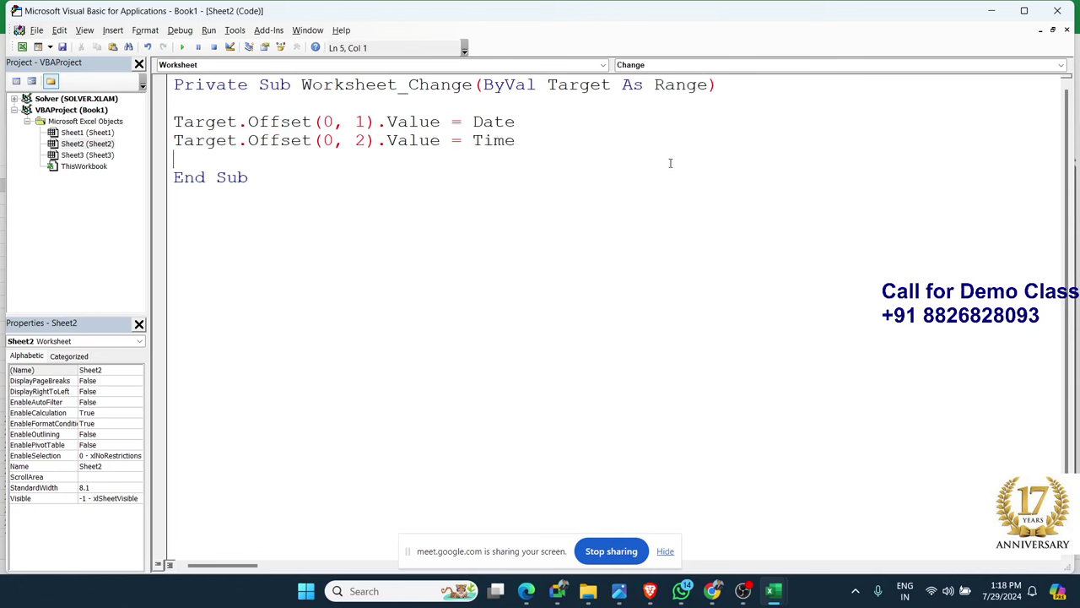
pyautogui.moveTo(605, 5)
pyautogui.mouseDown()
pyautogui.moveTo(588, 246)
pyautogui.moveTo(595, 223)
pyautogui.mouseUp()
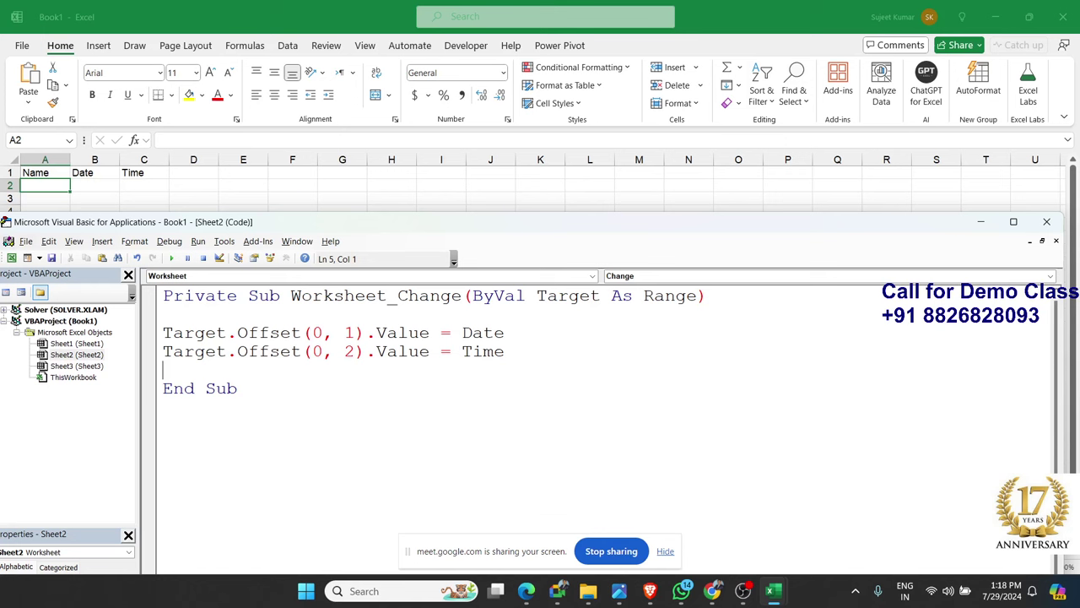
pyautogui.click(713, 591)
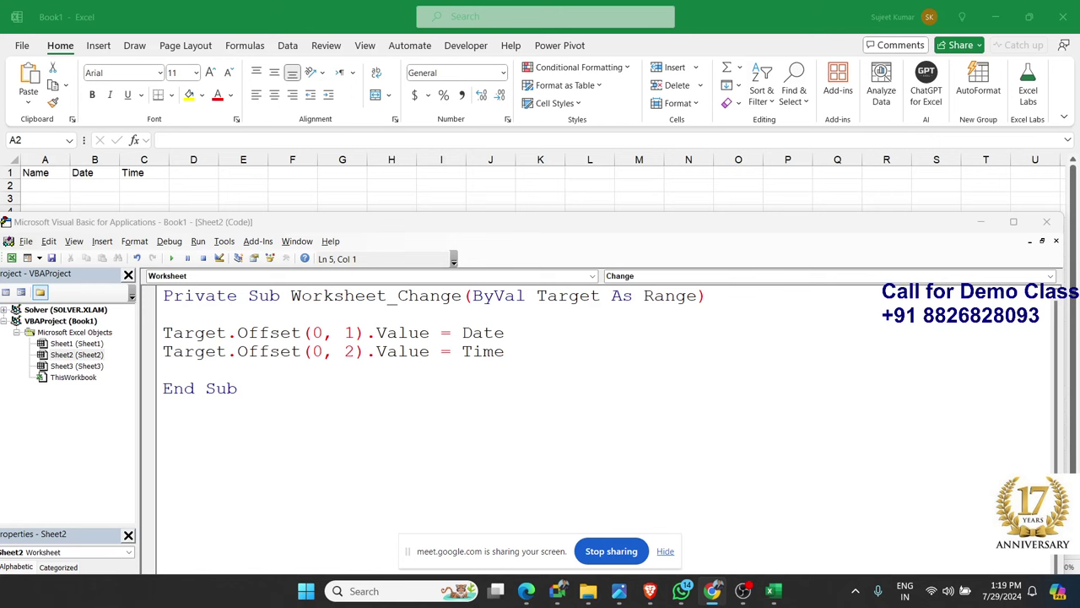
# Insert Application.EnableEvents = False above the Offset stamping lines
pyautogui.click(233, 314)
pyautogui.press('Return')
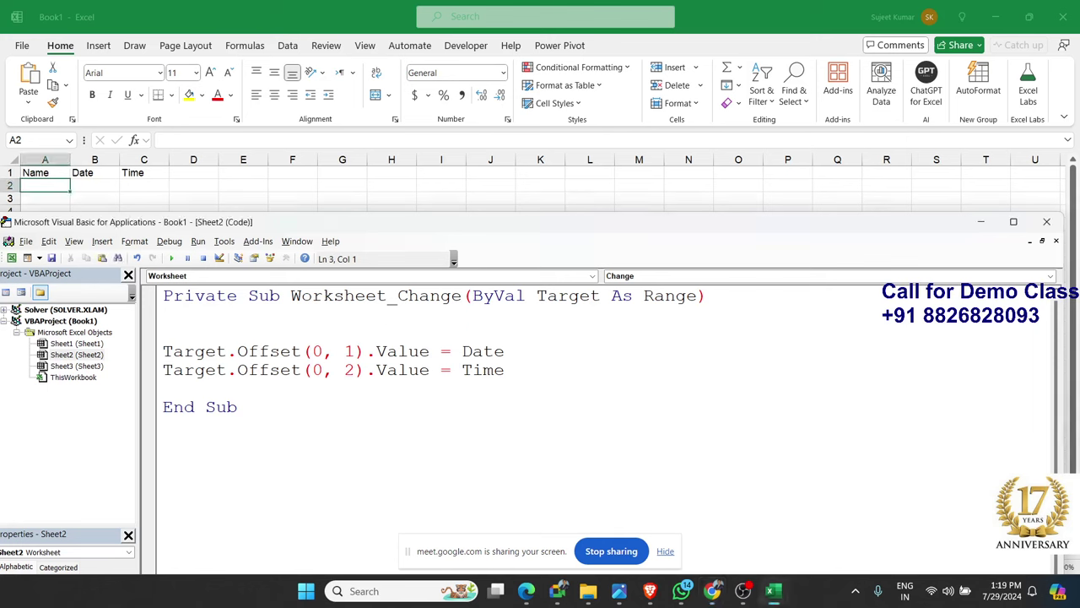
pyautogui.write('appli')
pyautogui.write('cati')
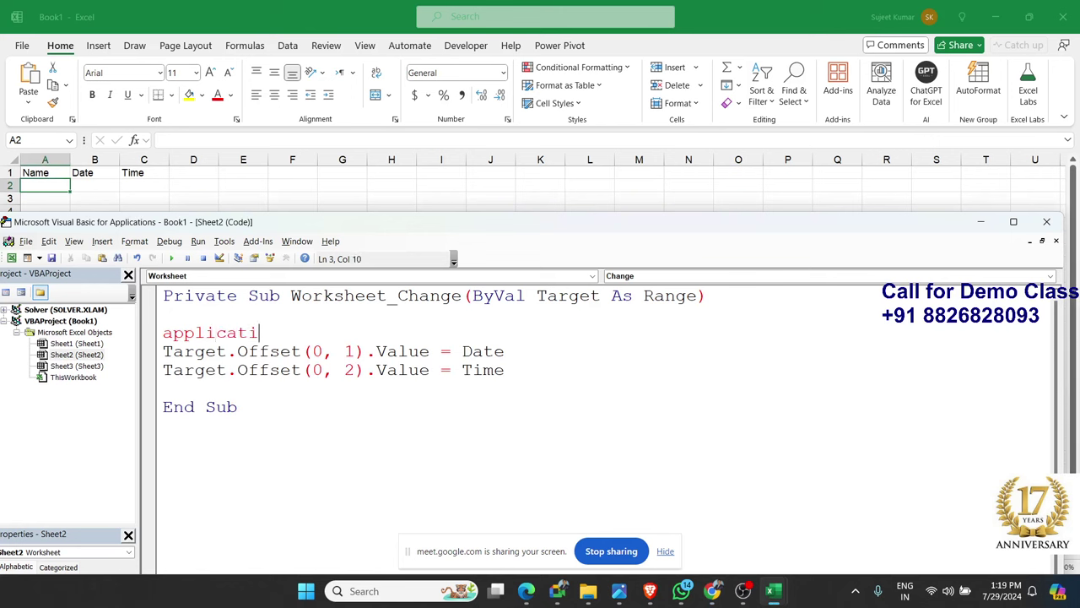
pyautogui.write('on.')
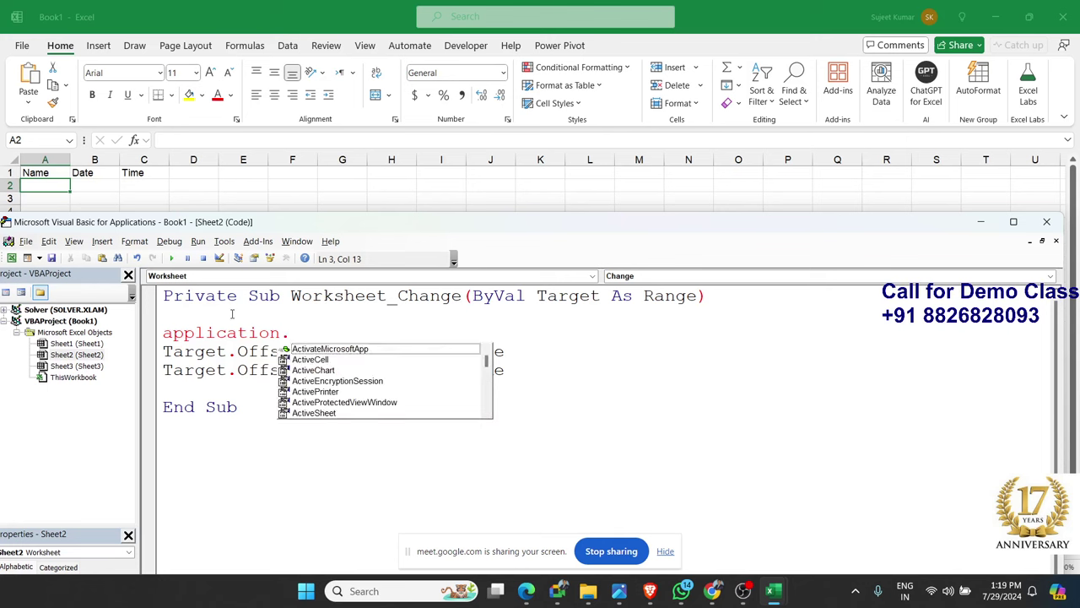
pyautogui.write('dis')
pyautogui.press('BackSpace')
pyautogui.press('BackSpace')
pyautogui.press('BackSpace')
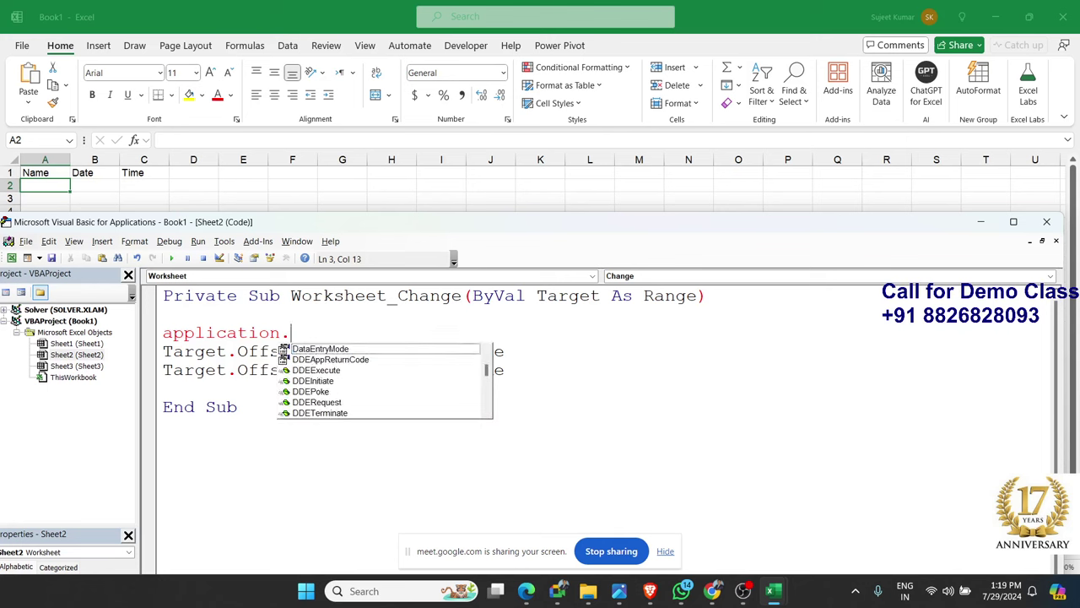
pyautogui.press('BackSpace')
pyautogui.write('.en')
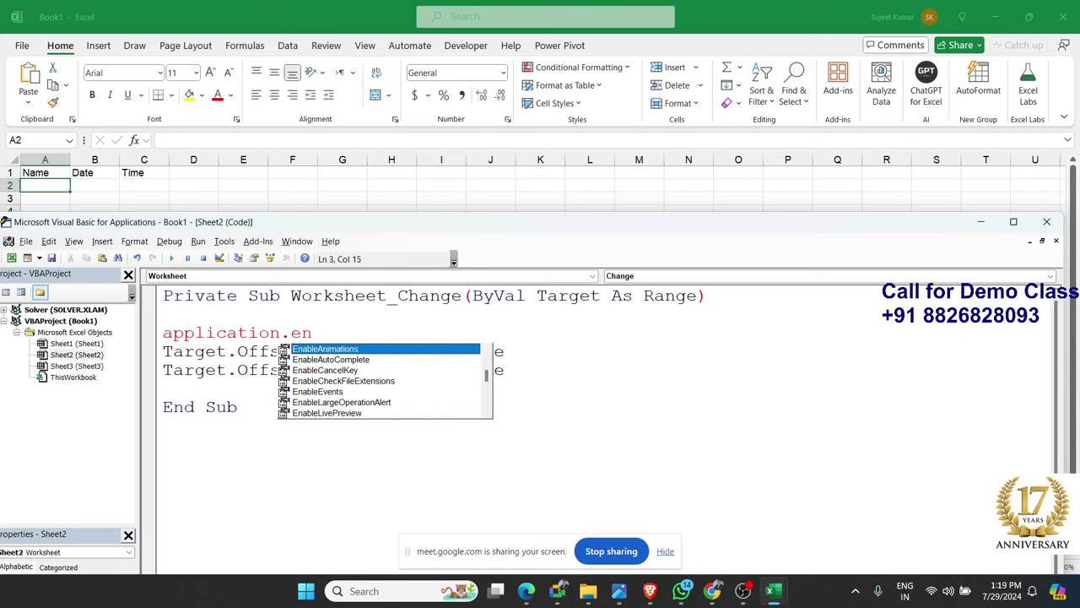
pyautogui.press('Down')
pyautogui.press('Down')
pyautogui.press('Down')
pyautogui.press('Down')
pyautogui.press('Tab')
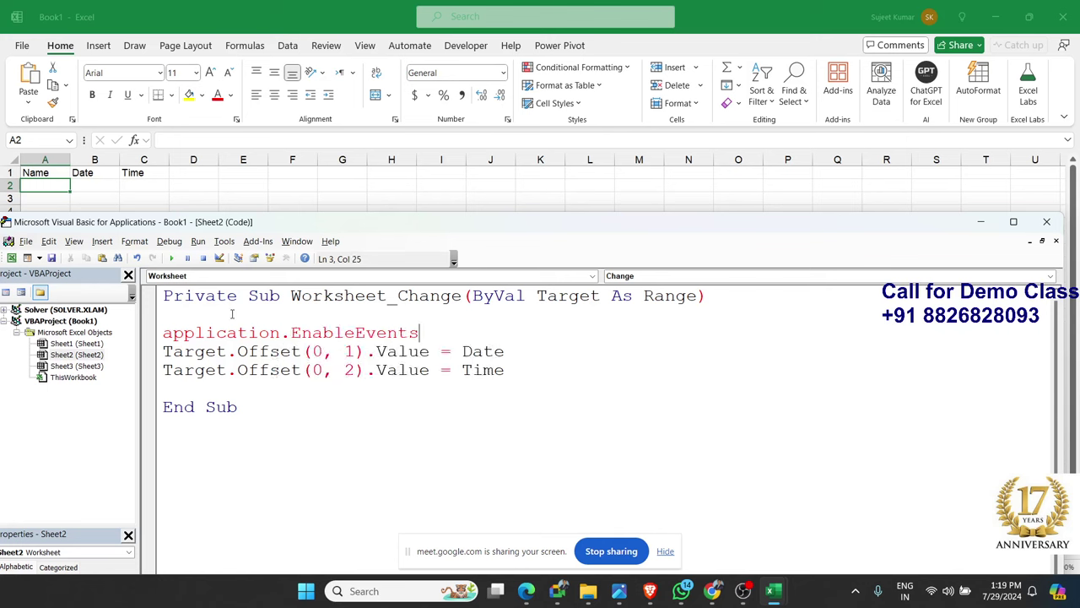
pyautogui.write('=fa')
pyautogui.press('Tab')
# Copy that line above End Sub and change it to Application.EnableEvents = True
pyautogui.click(178, 390)
pyautogui.moveTo(507, 333); pyautogui.dragTo(161, 340)
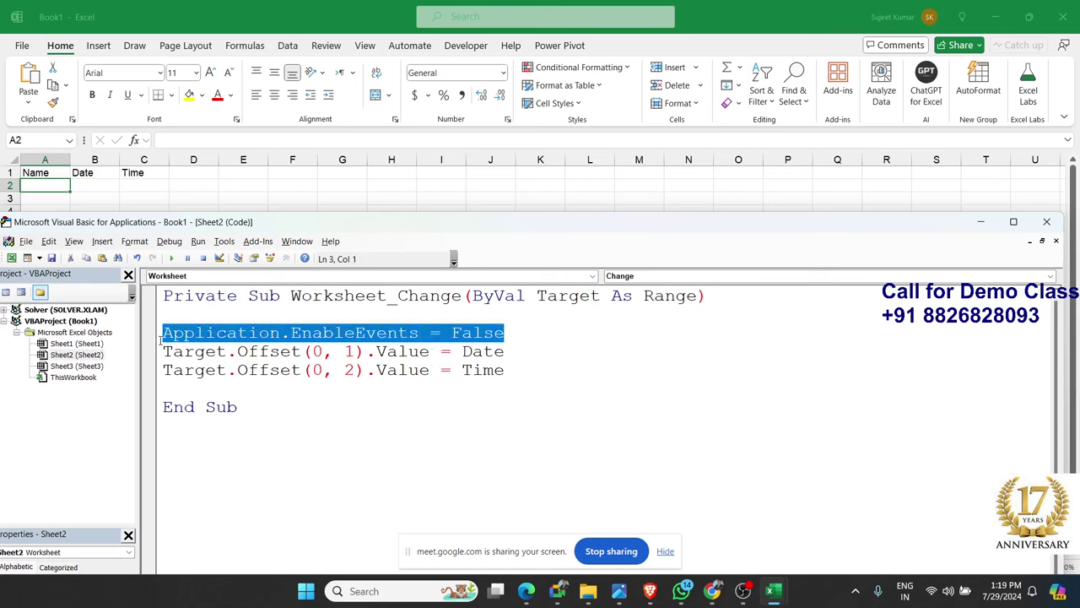
pyautogui.hotkey('ctrl', 'c')
pyautogui.click(176, 389)
pyautogui.hotkey('ctrl', 'v')
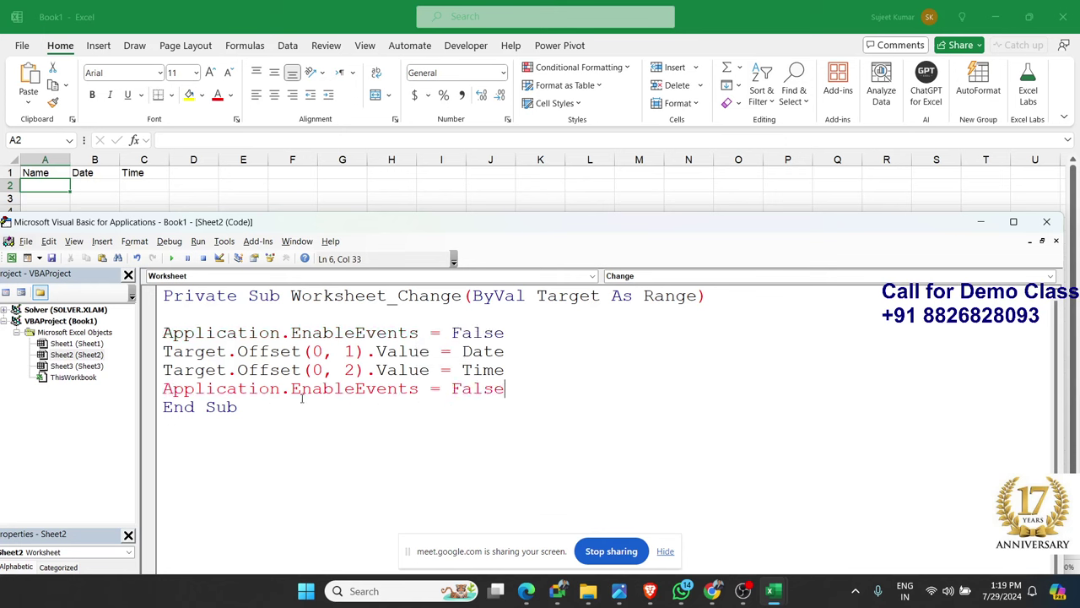
pyautogui.doubleClick(484, 388)
pyautogui.write('tr')
pyautogui.write('ue')
pyautogui.click(490, 446)
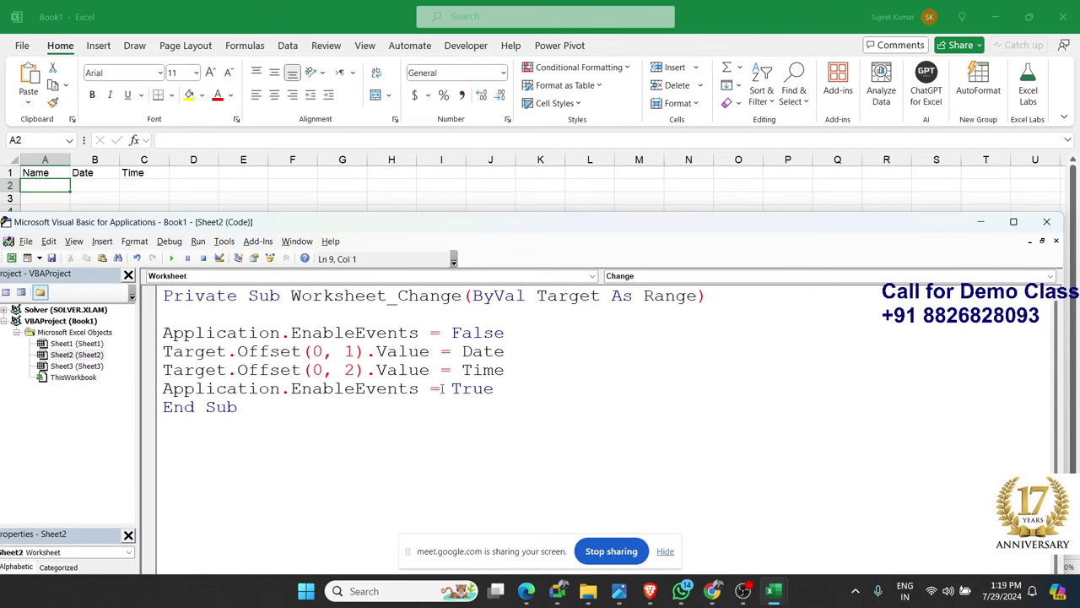
# Enter Puja in A2 and OM in A3, autofitting column C so the stamped times show
pyautogui.click(60, 193)
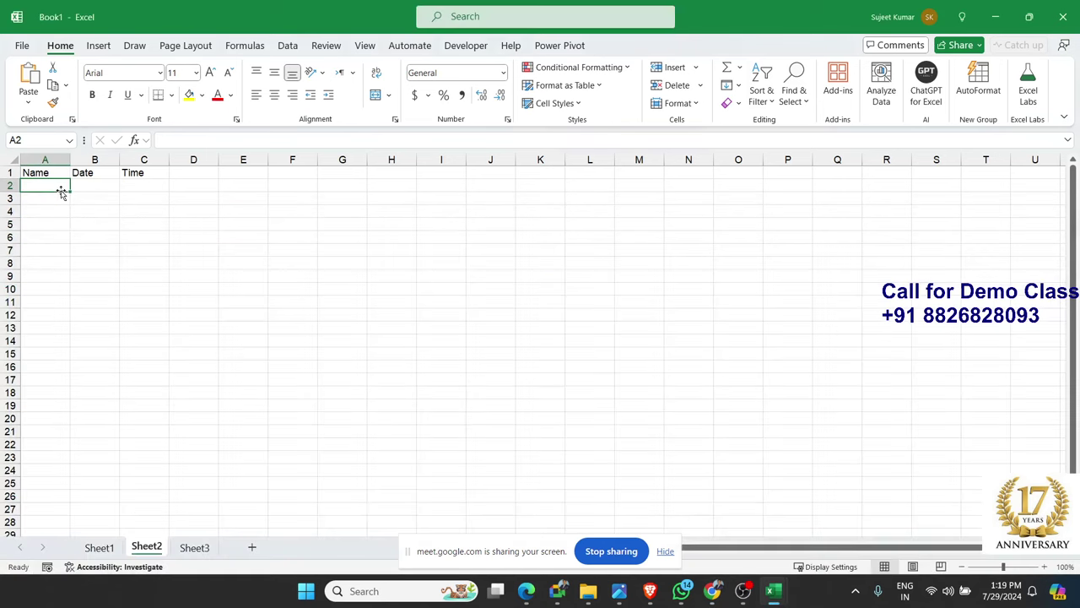
pyautogui.write('Pu')
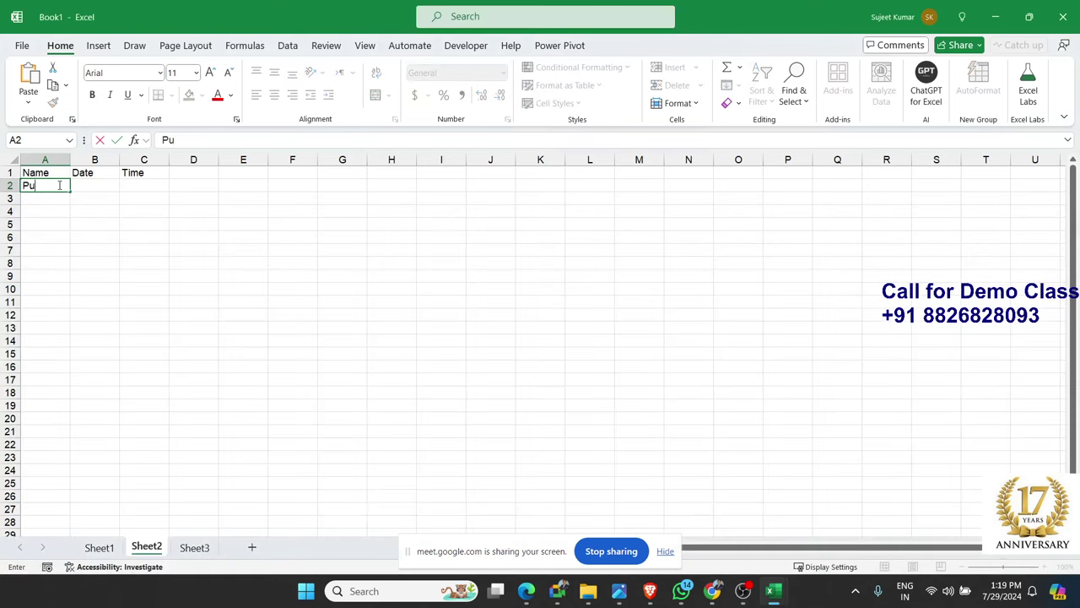
pyautogui.write('ja')
pyautogui.press('Return')
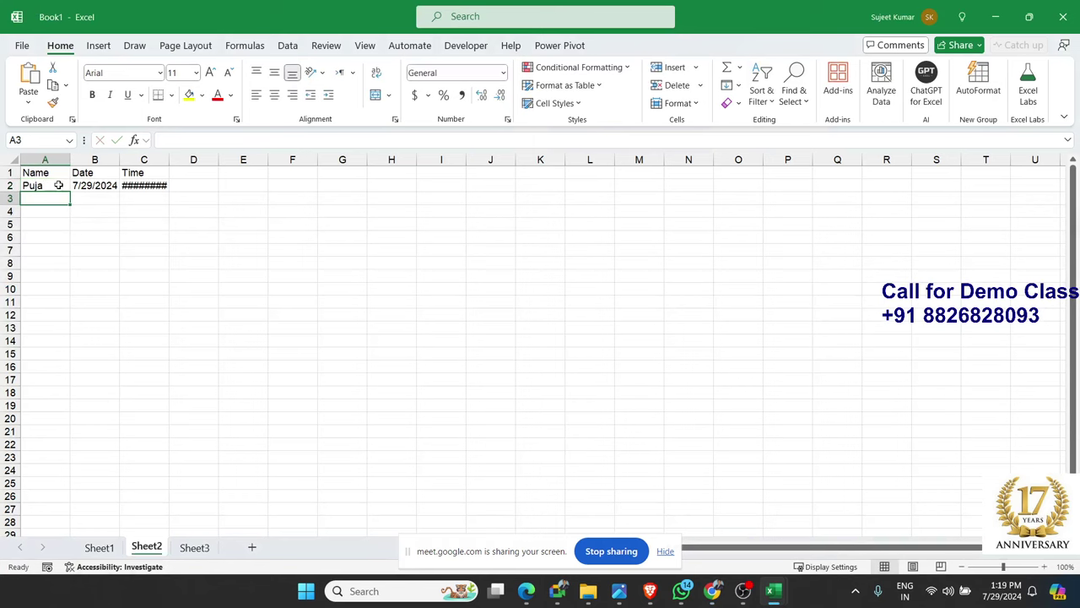
pyautogui.doubleClick(170, 161)
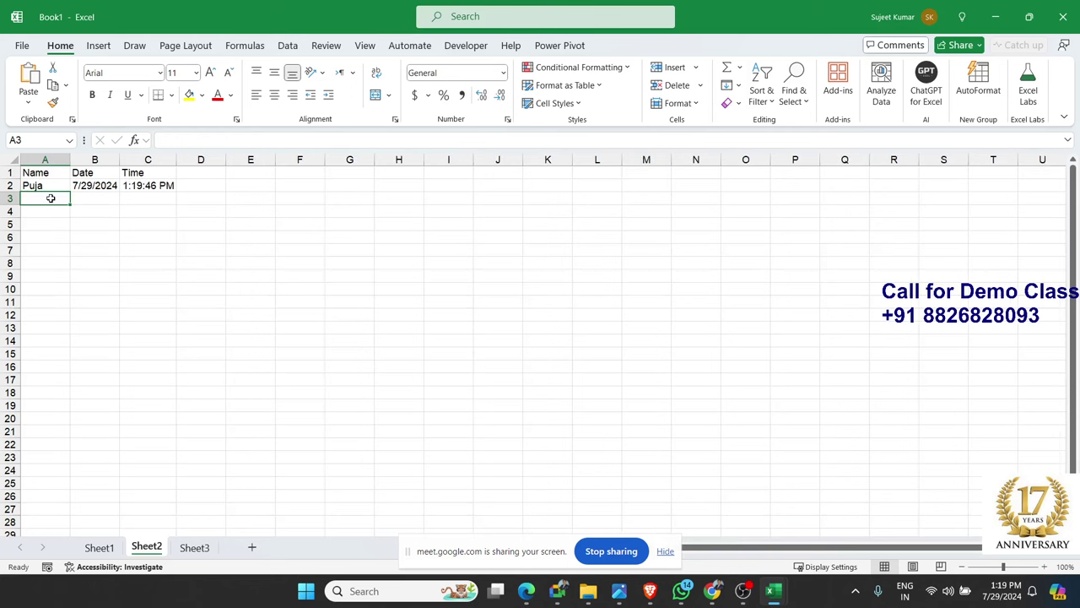
pyautogui.write('OM')
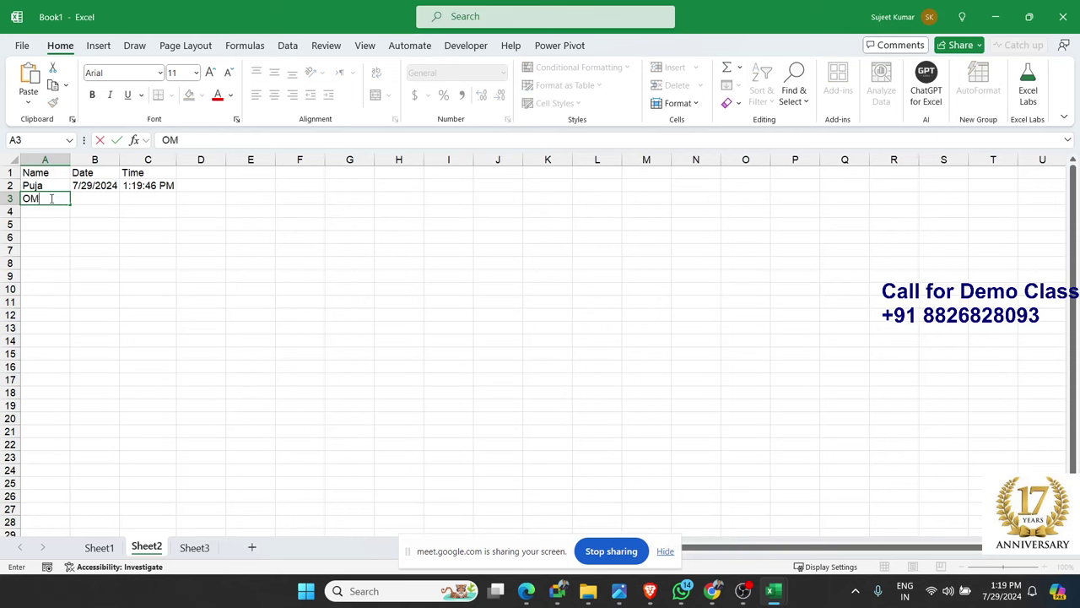
pyautogui.press('Return')
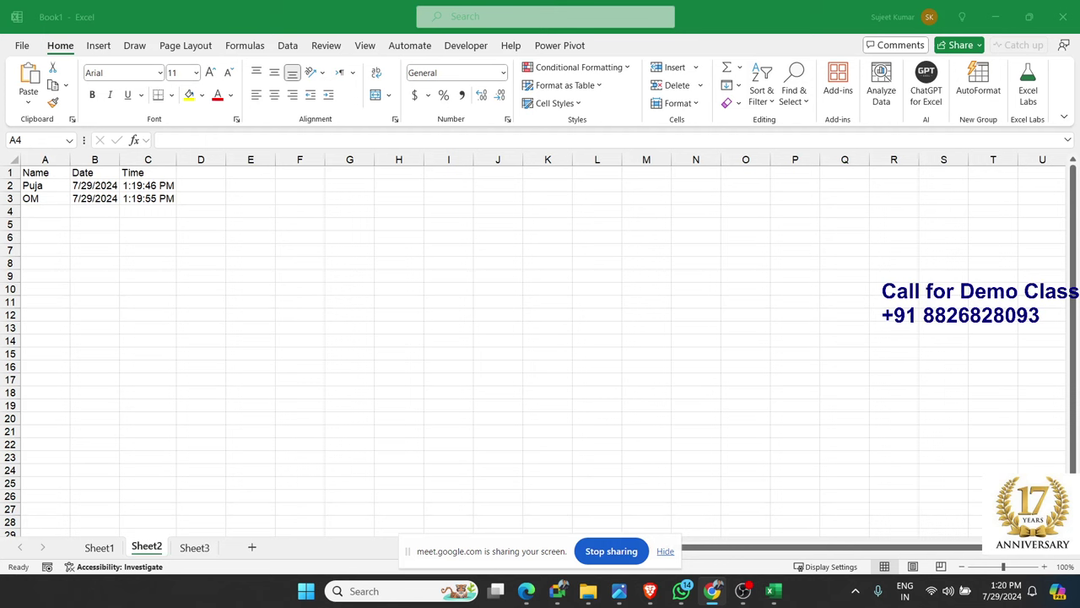
# On Sheet1, select the names in A4, A5 and A6, then cells H22, K23 and M23 outside the table
pyautogui.click(92, 553)
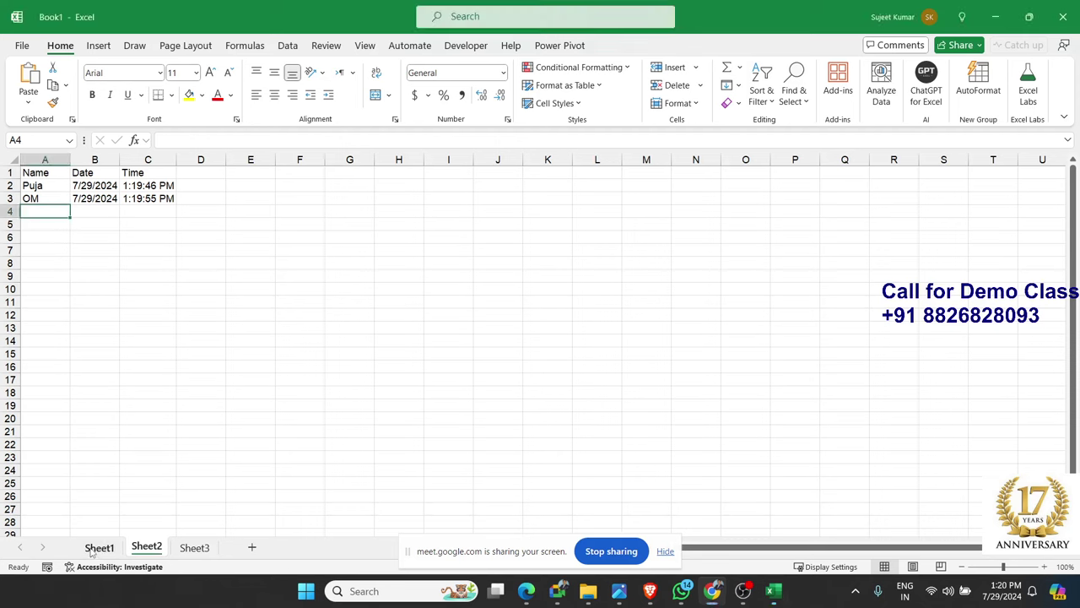
pyautogui.click(99, 548)
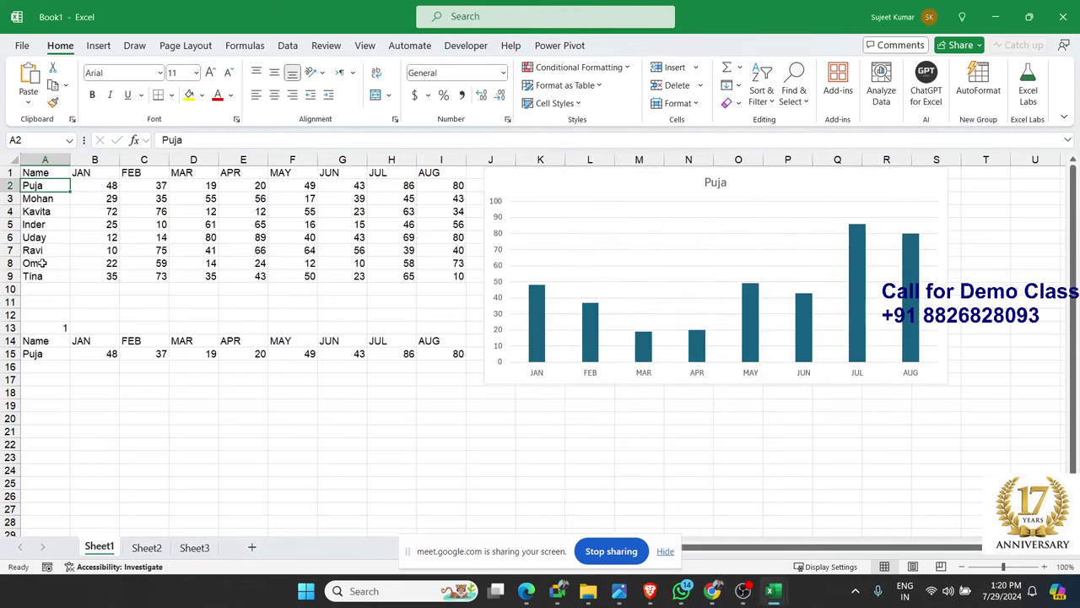
pyautogui.click(39, 217)
pyautogui.click(38, 225)
pyautogui.click(38, 236)
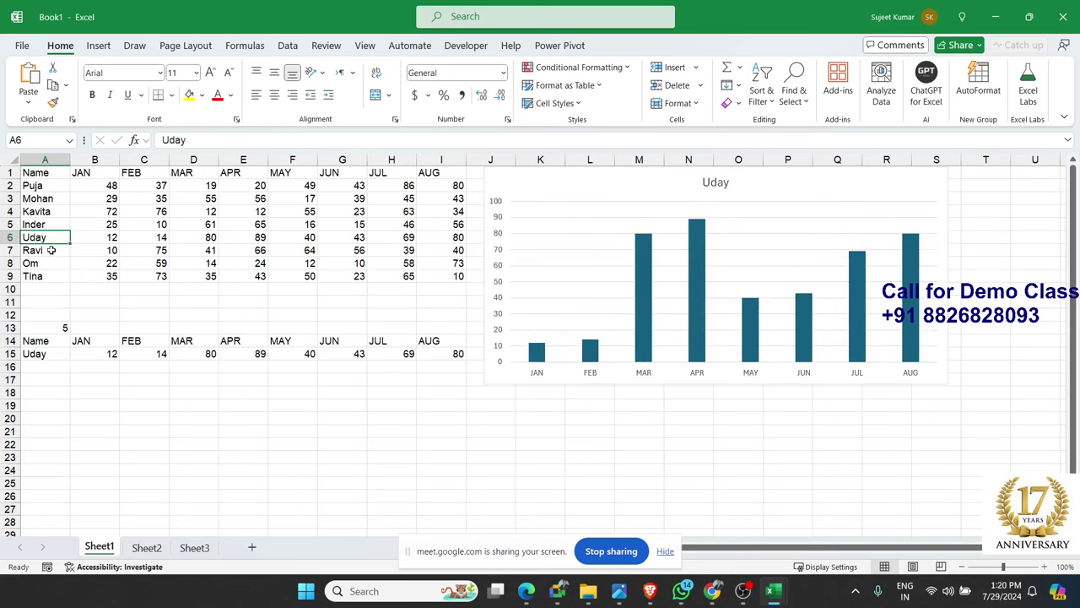
pyautogui.click(373, 444)
pyautogui.click(522, 459)
pyautogui.click(637, 457)
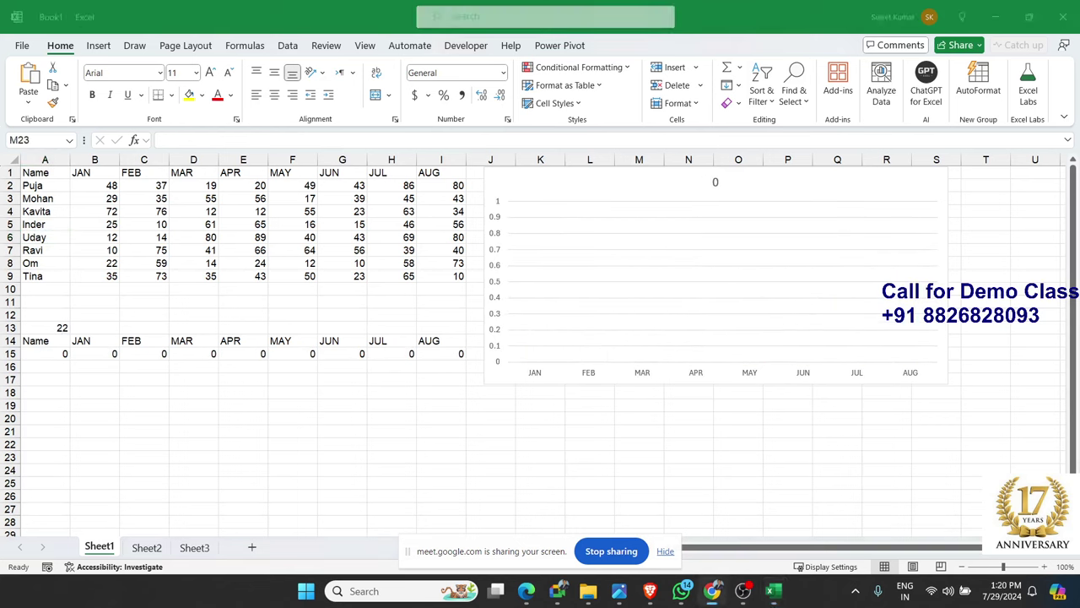
# Open Sheet1's code module from its sheet tab menu
pyautogui.click(102, 551)
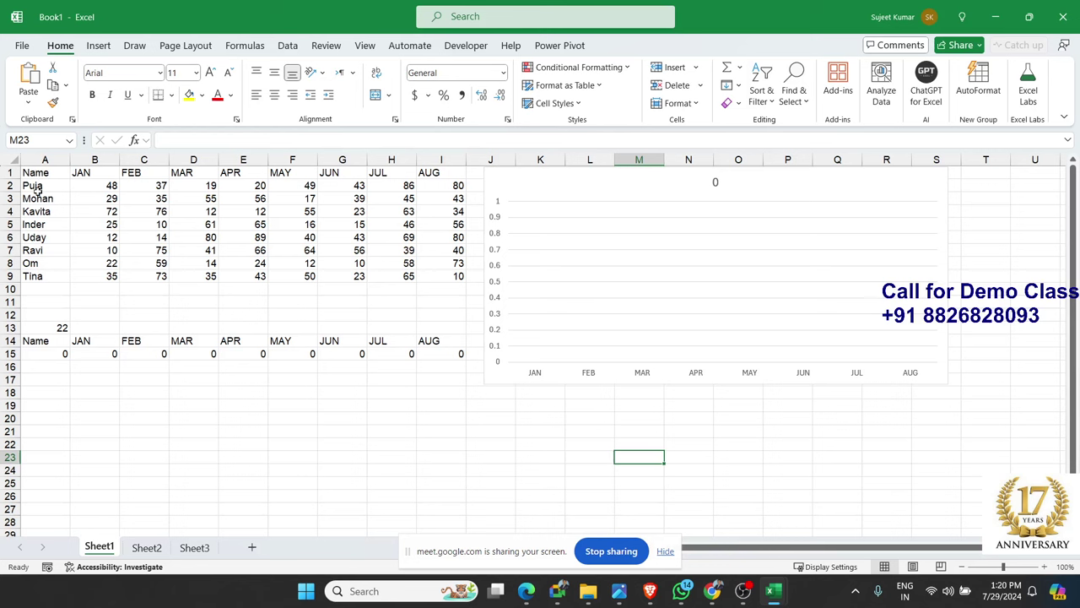
pyautogui.rightClick(99, 547)
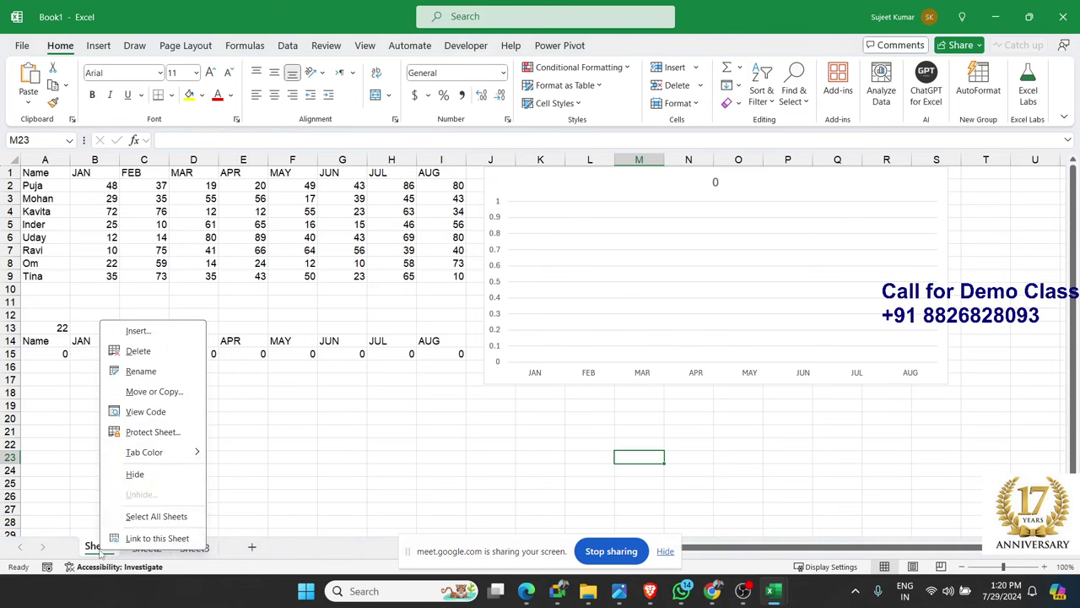
pyautogui.click(140, 412)
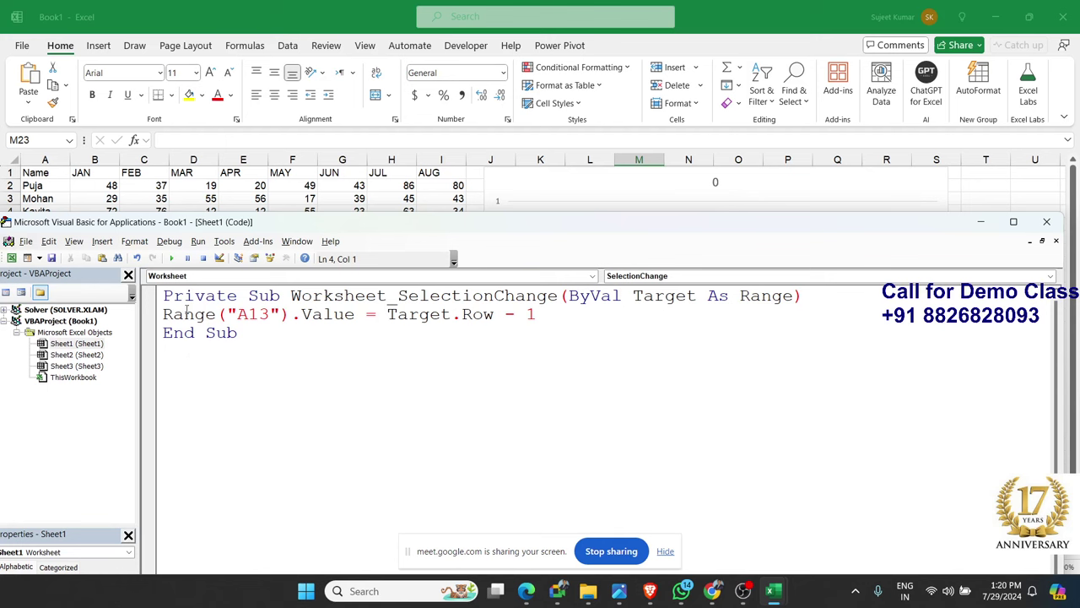
# Add a line r = Target.Row above the Range line
pyautogui.click(168, 313)
pyautogui.press('Return')
pyautogui.press('Return')
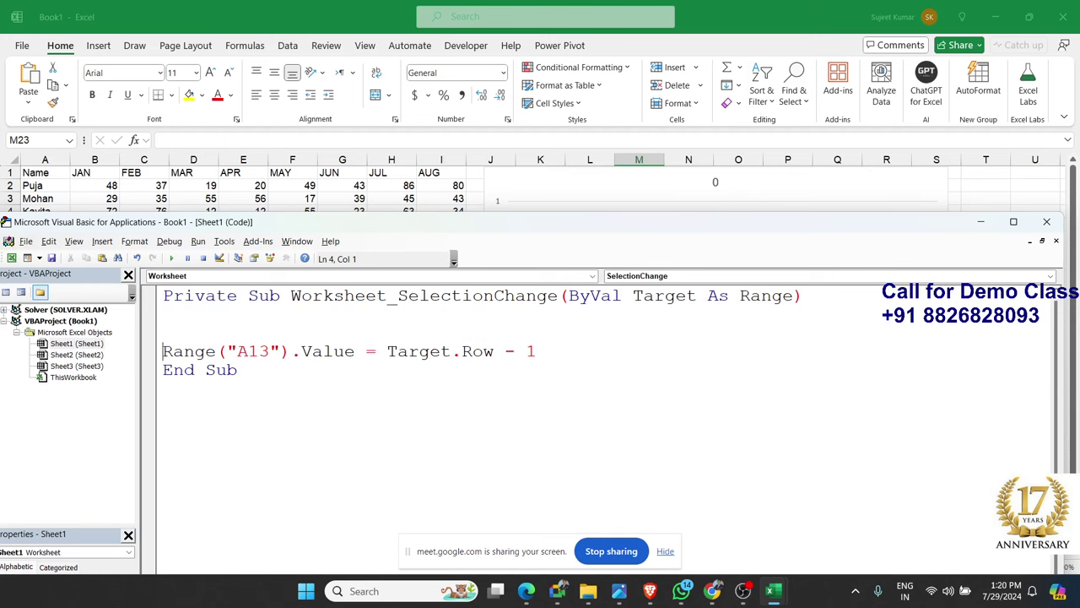
pyautogui.write('if ')
pyautogui.write('rad')
pyautogui.press('BackSpace')
pyautogui.press('BackSpace')
pyautogui.press('BackSpace')
pyautogui.write('tar')
pyautogui.write('get.')
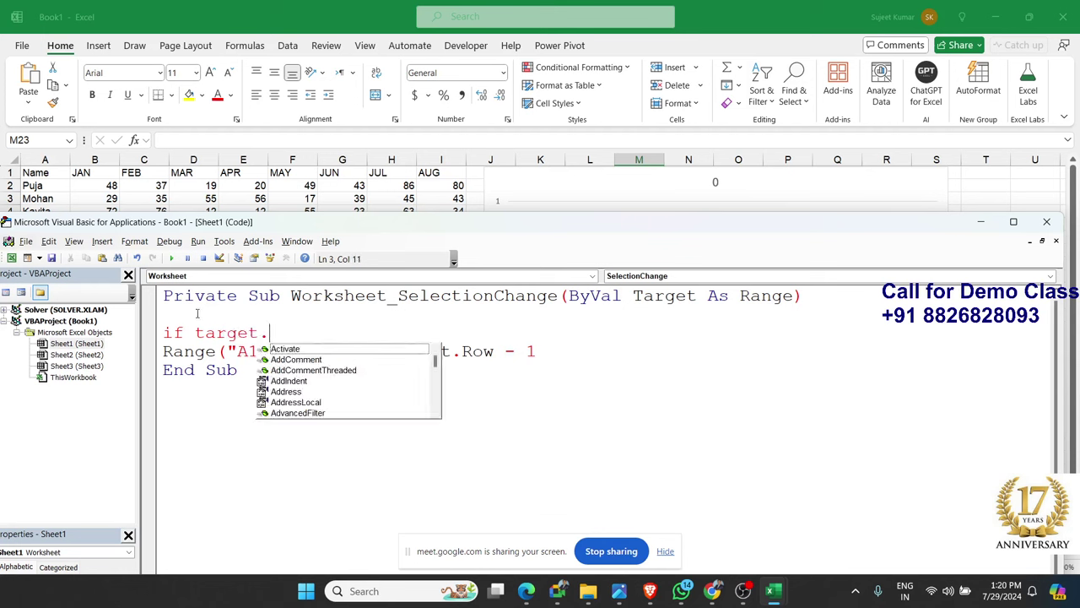
pyautogui.write('ro')
pyautogui.press('Tab')
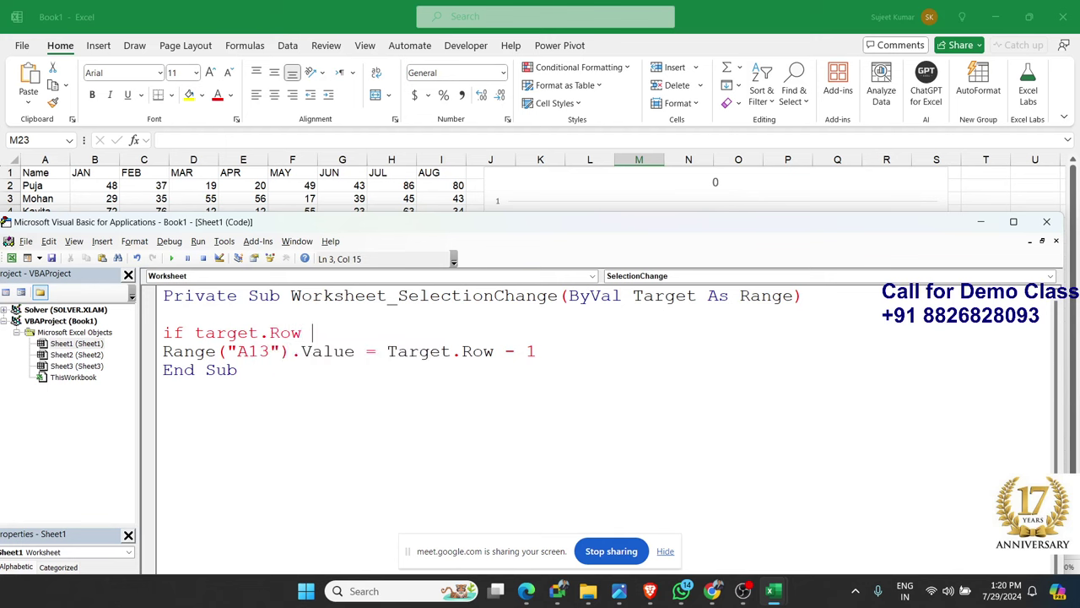
pyautogui.press('BackSpace')
pyautogui.press('BackSpace')
pyautogui.press('BackSpace')
pyautogui.press('BackSpace')
pyautogui.press('BackSpace')
pyautogui.press('BackSpace')
pyautogui.press('BackSpace')
pyautogui.press('BackSpace')
pyautogui.press('BackSpace')
pyautogui.click(197, 313)
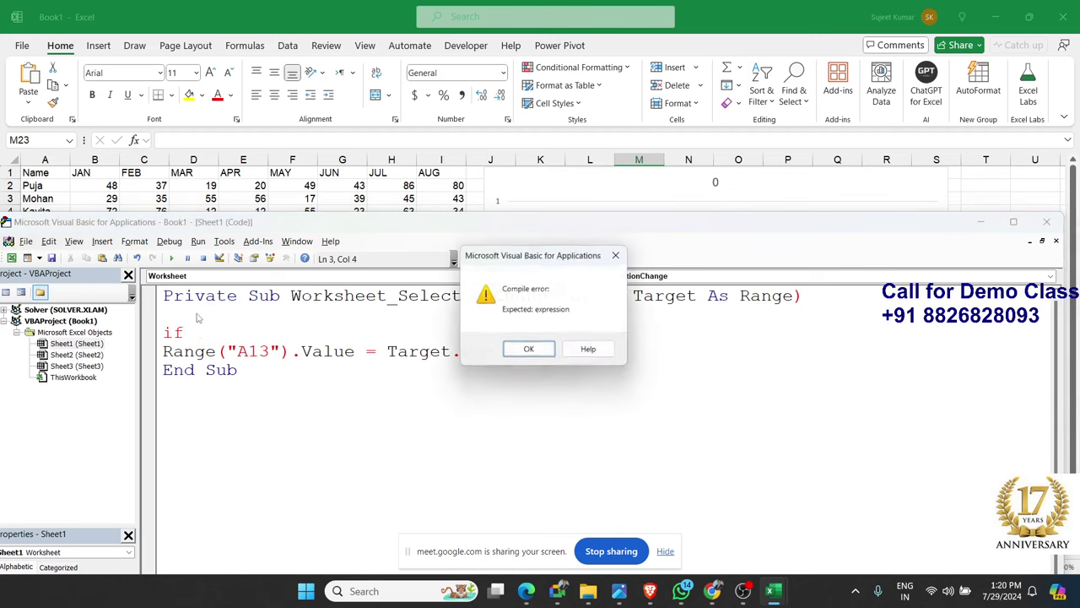
pyautogui.press('Return')
pyautogui.write('r')
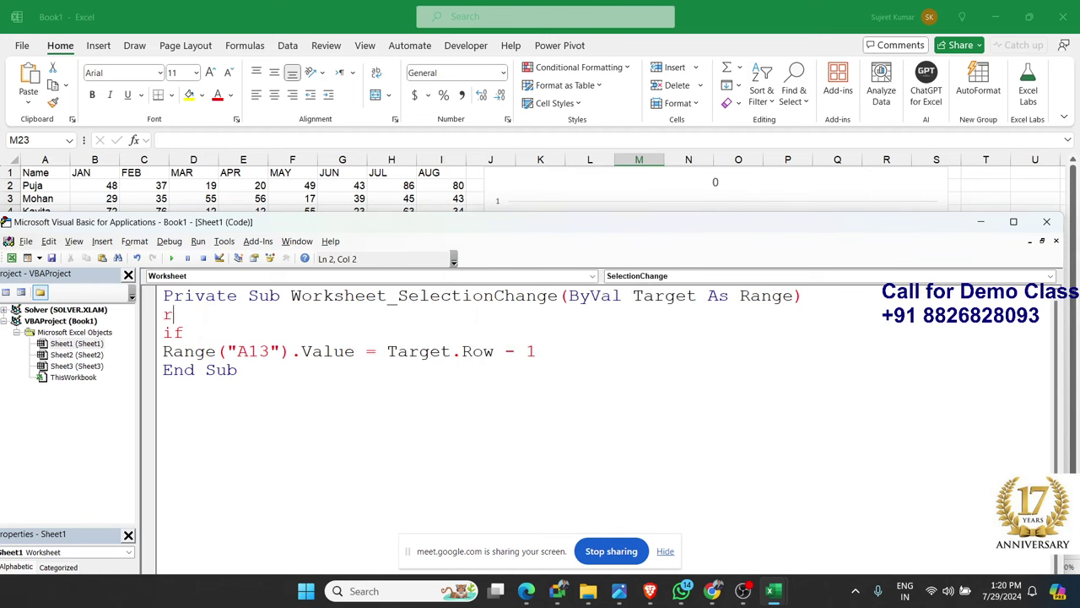
pyautogui.write('=r')
pyautogui.press('BackSpace')
pyautogui.write('t')
pyautogui.write('arget')
pyautogui.write('.')
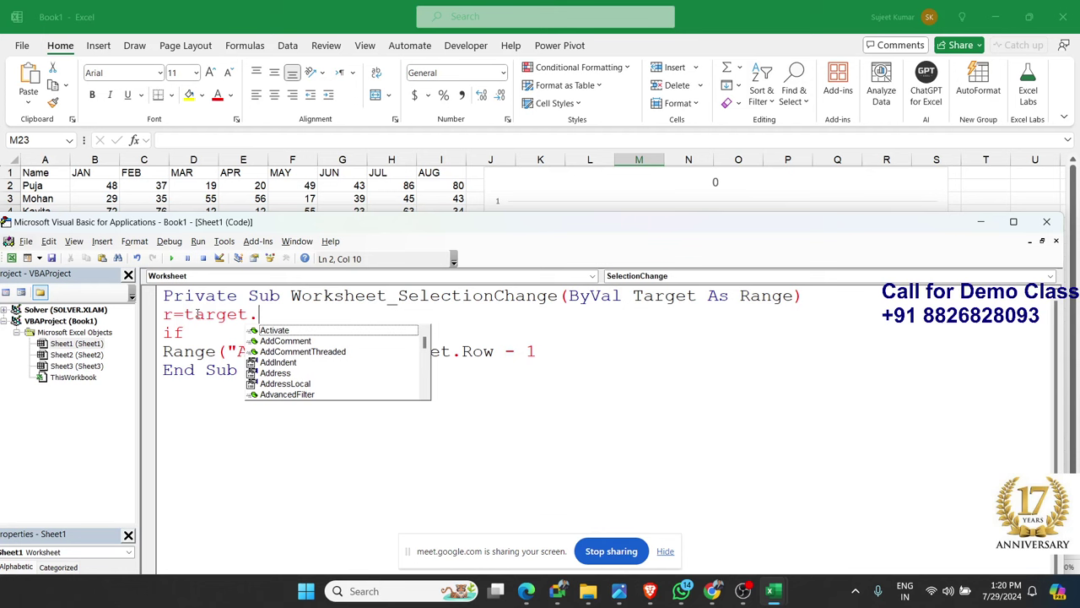
pyautogui.write('row')
pyautogui.press('Tab')
# Wrap the Range line in If r>=2 and r<=9 and Target.Column=1 Then … End
pyautogui.press('Down')
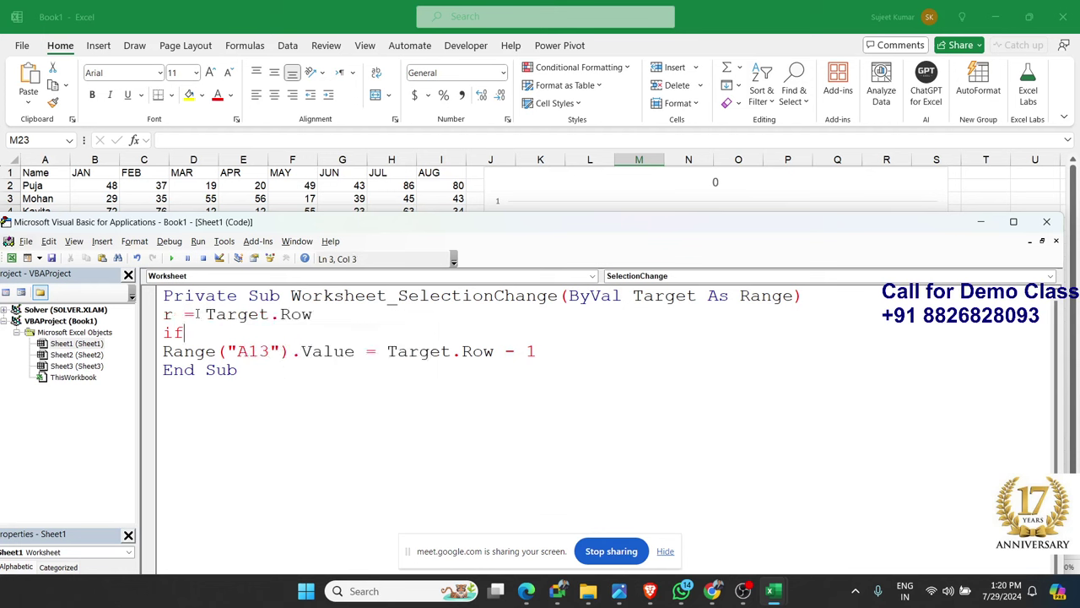
pyautogui.write('r>=')
pyautogui.write('2 a')
pyautogui.write('nd r')
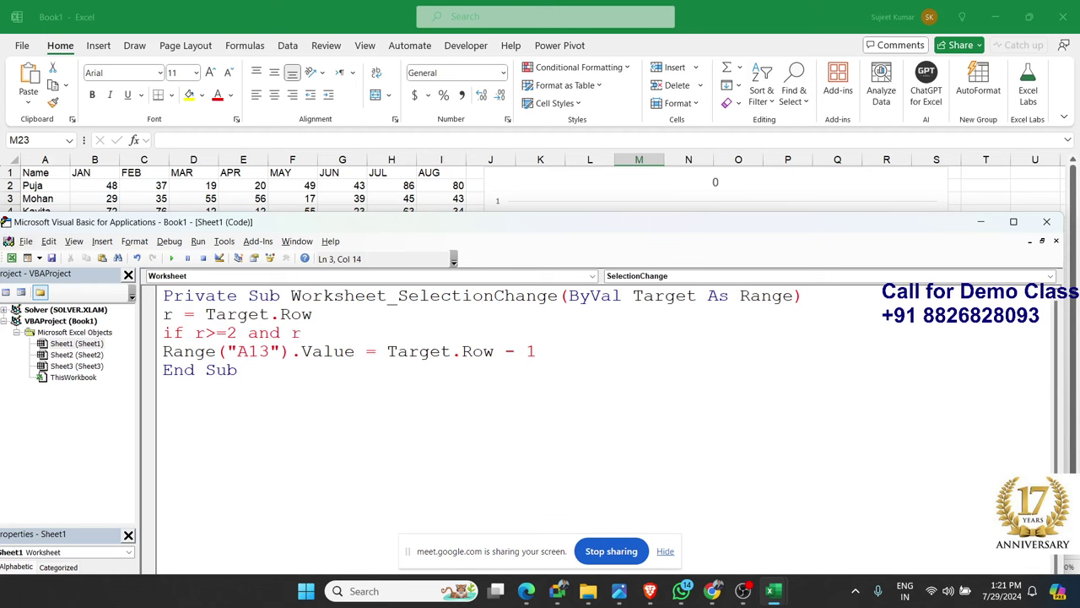
pyautogui.write(' <=')
pyautogui.write('9 ')
pyautogui.write('and ')
pyautogui.write('target')
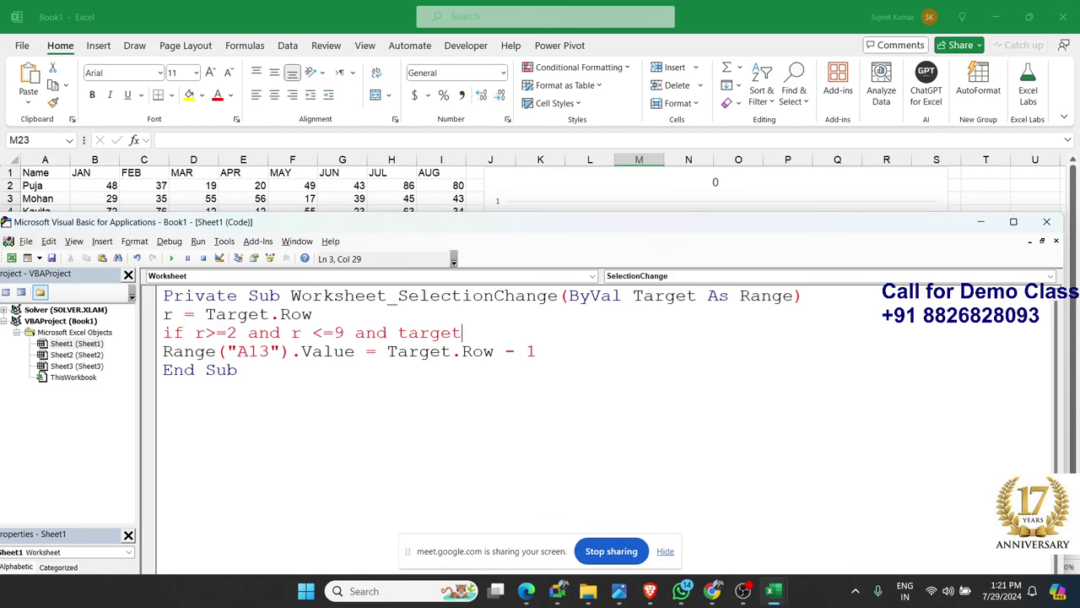
pyautogui.write('.column')
pyautogui.write('=1 ')
pyautogui.write('then')
pyautogui.press('Down')
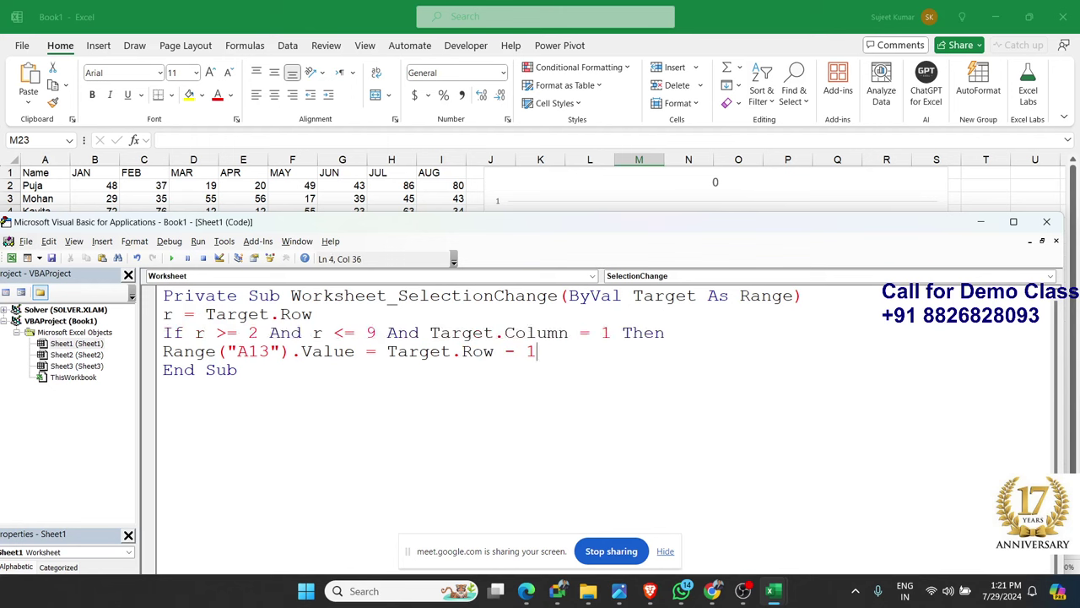
pyautogui.press('Return')
pyautogui.write('e')
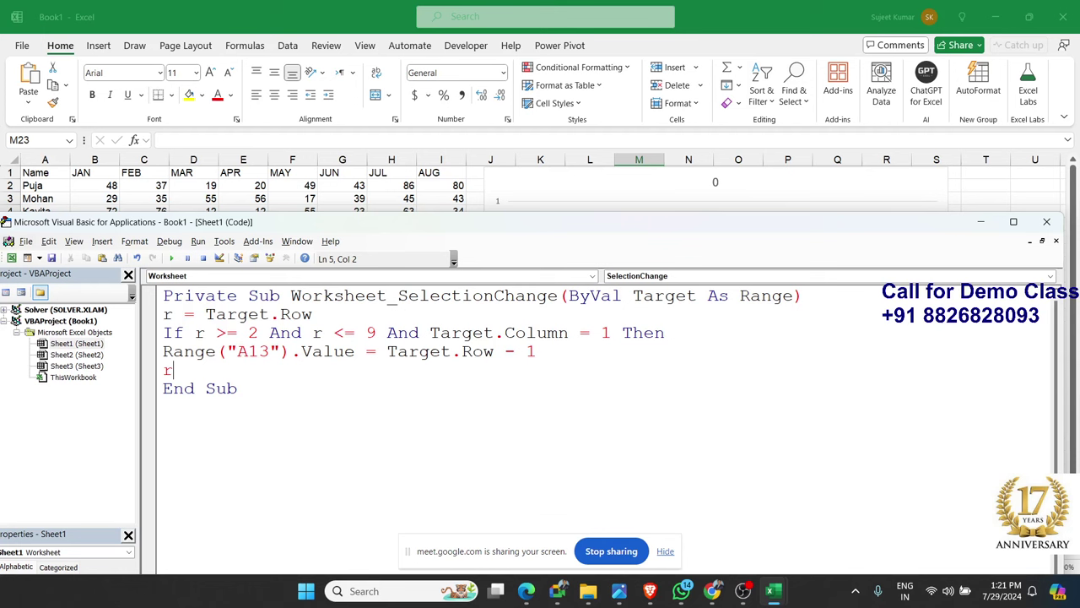
pyautogui.write('nd')
pyautogui.press('Return')
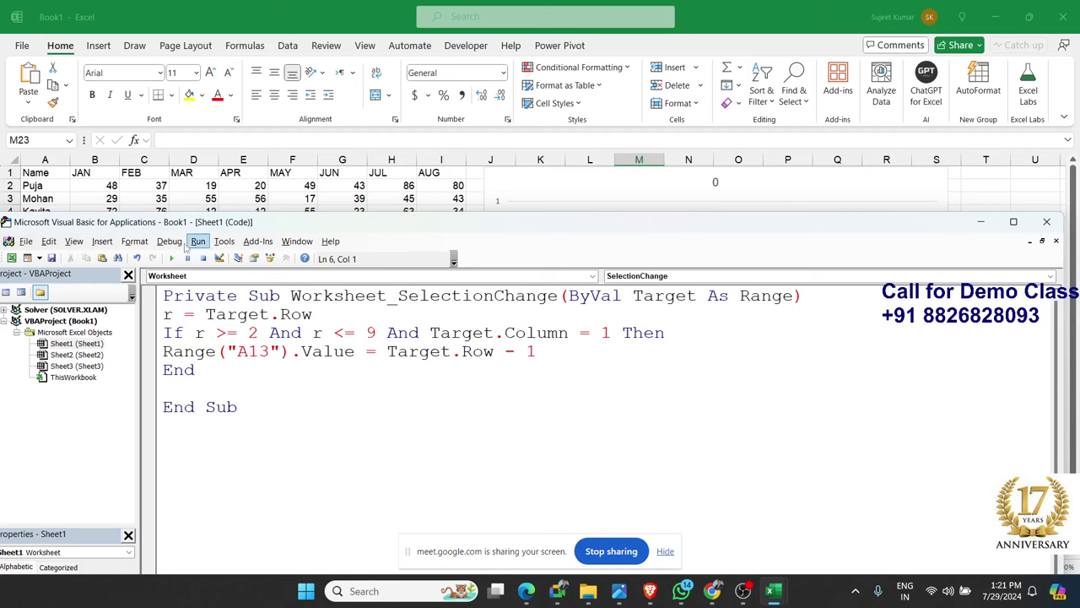
# Dismiss the Block If compile error, change the End line to End If, and reset the macro
pyautogui.click(110, 197)
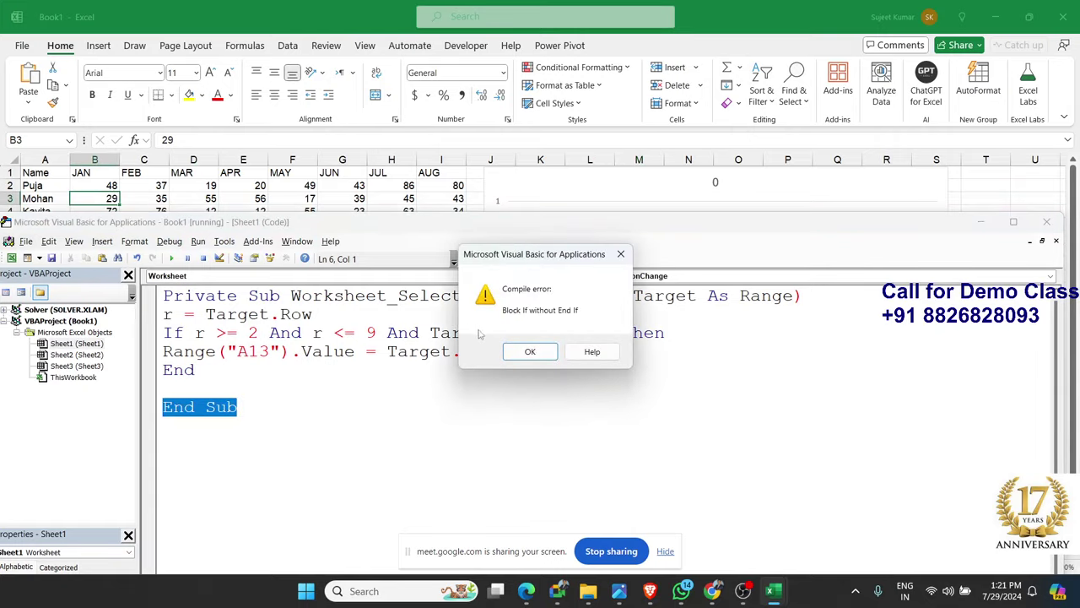
pyautogui.click(517, 355)
pyautogui.click(232, 370)
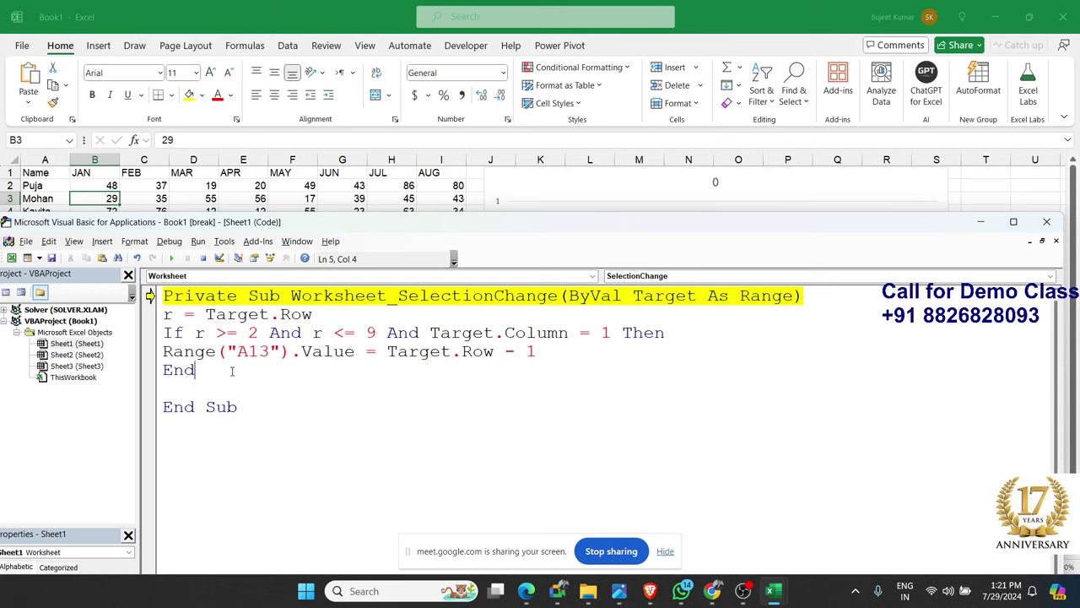
pyautogui.write('idf')
pyautogui.press('BackSpace')
pyautogui.press('BackSpace')
pyautogui.write('f')
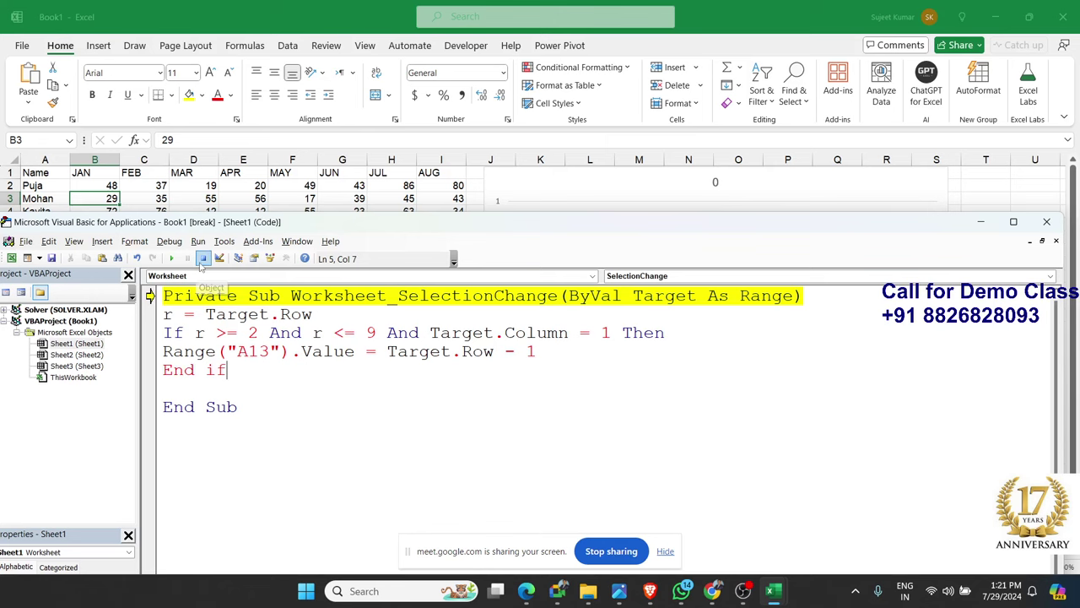
pyautogui.click(172, 258)
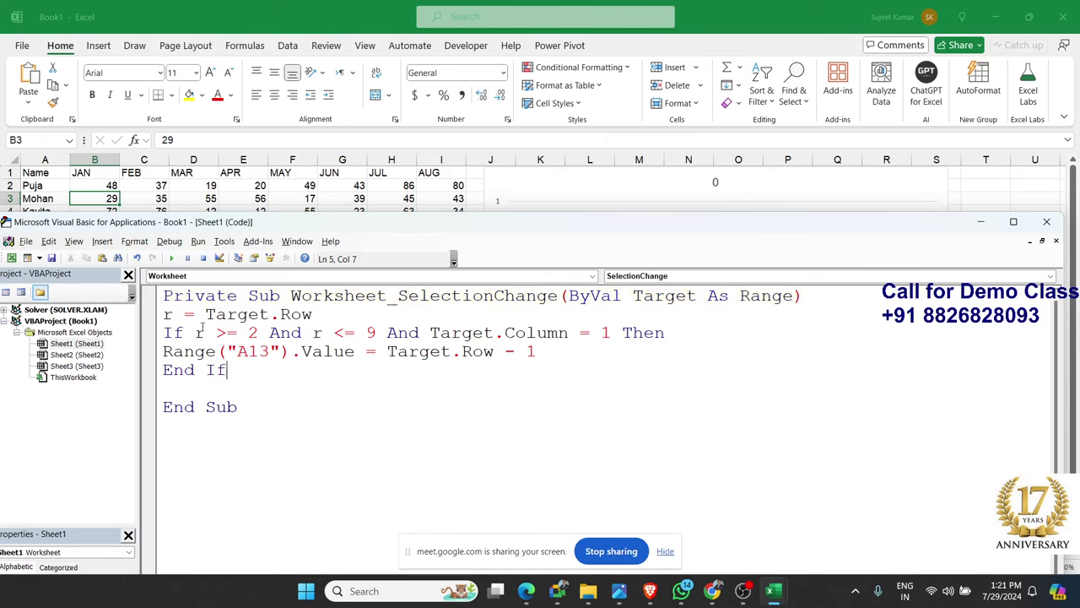
pyautogui.click(91, 187)
# Select score cells and each name from A2 to A9, ending on Uday in A6 so A13 reads 5
pyautogui.click(108, 211)
pyautogui.click(209, 210)
pyautogui.click(47, 201)
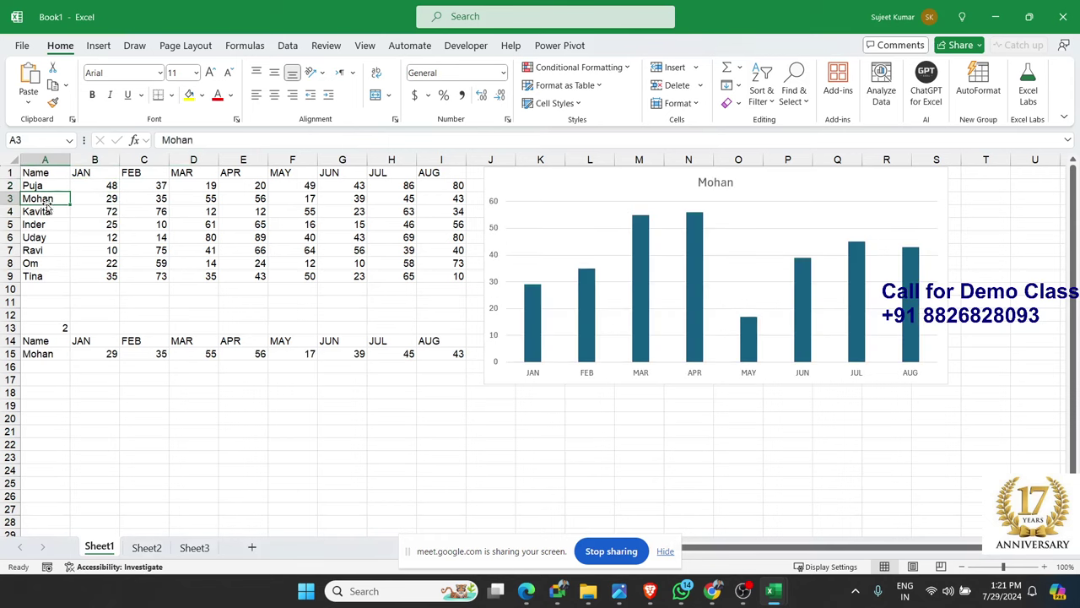
pyautogui.click(40, 224)
pyautogui.click(38, 239)
pyautogui.click(34, 251)
pyautogui.click(33, 264)
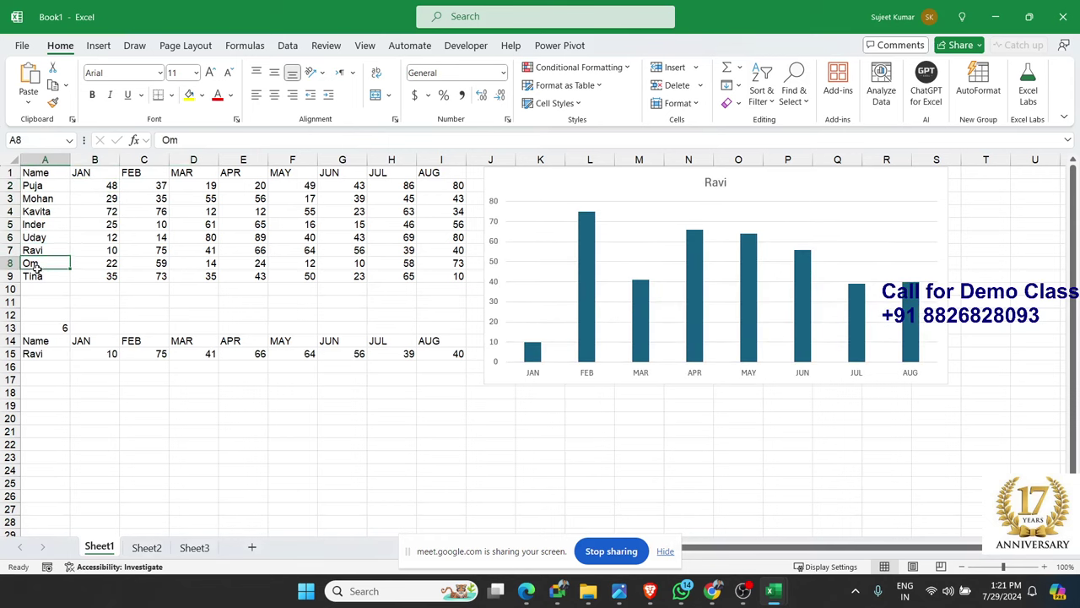
pyautogui.click(33, 276)
pyautogui.click(34, 238)
pyautogui.click(36, 224)
pyautogui.click(36, 211)
pyautogui.click(36, 198)
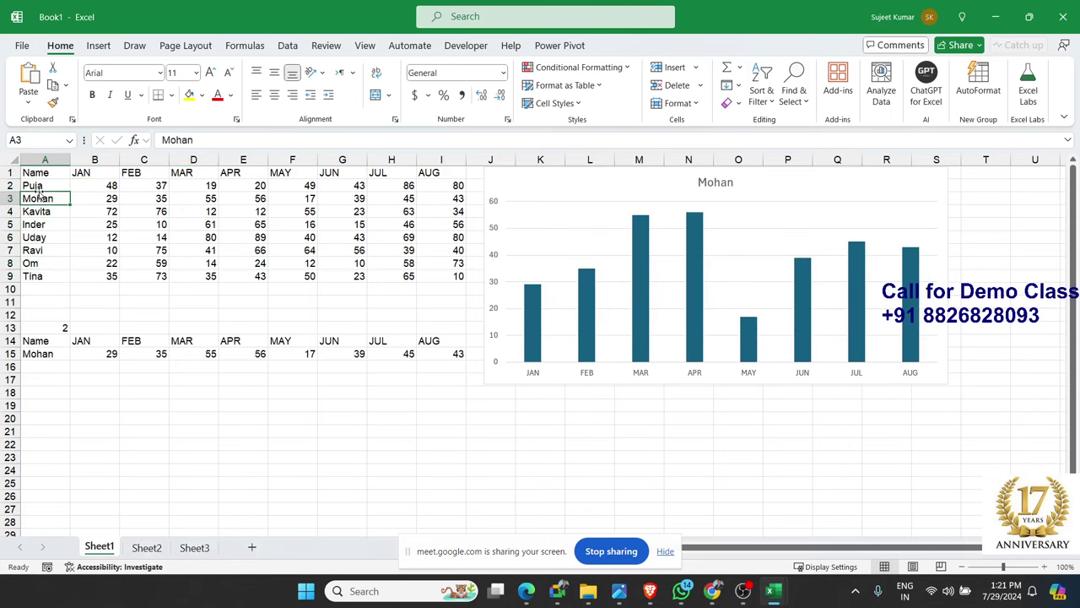
pyautogui.click(33, 186)
pyautogui.click(37, 199)
pyautogui.click(38, 224)
pyautogui.click(37, 237)
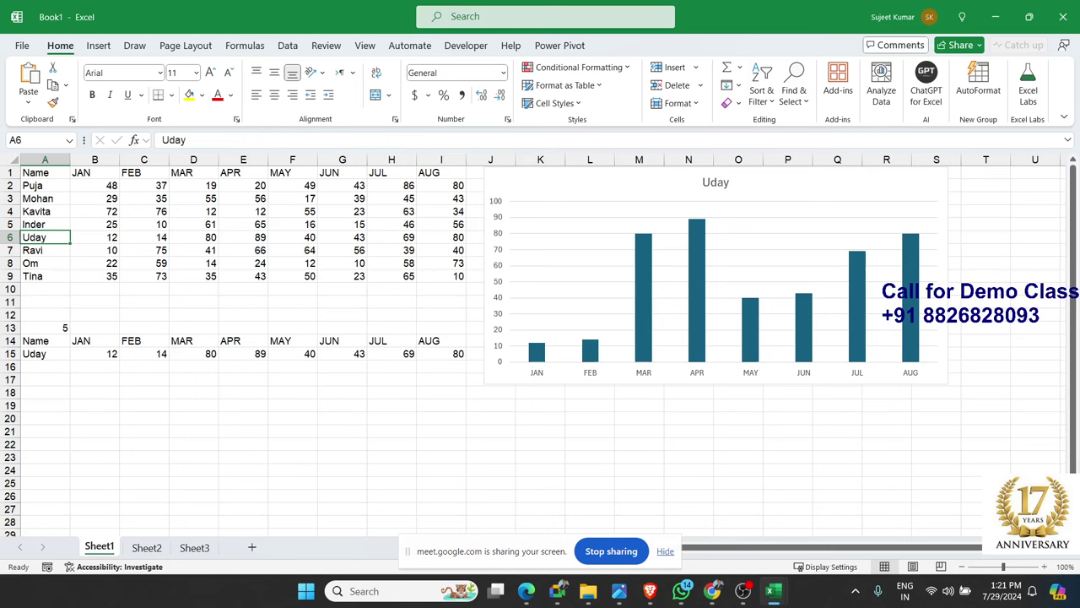
pyautogui.click(712, 591)
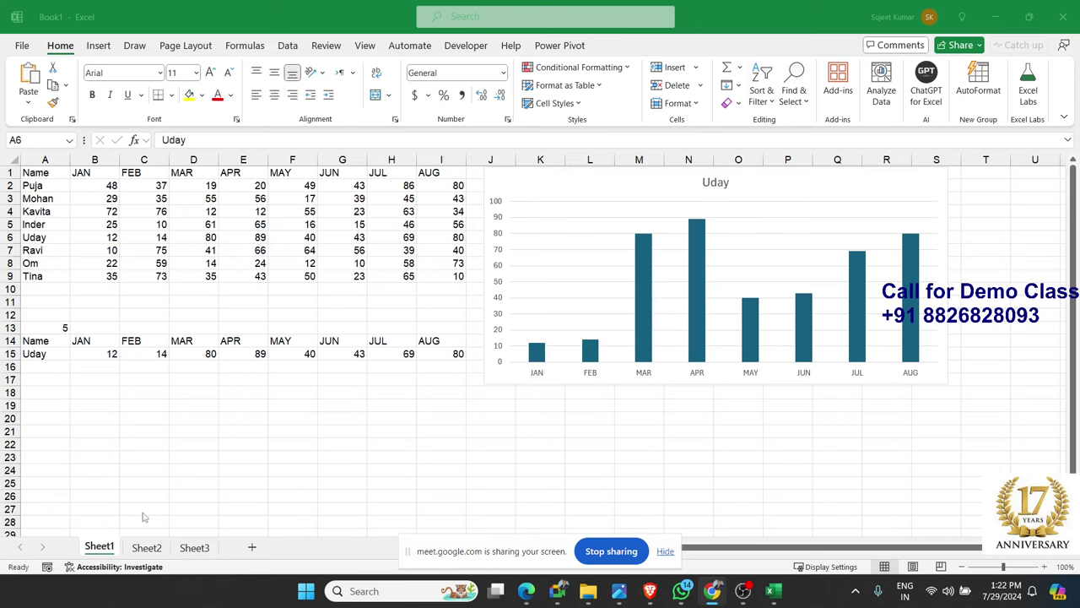
# Go to Sheet2, reselect cell A4, and open Sheet2's code window
pyautogui.click(147, 547)
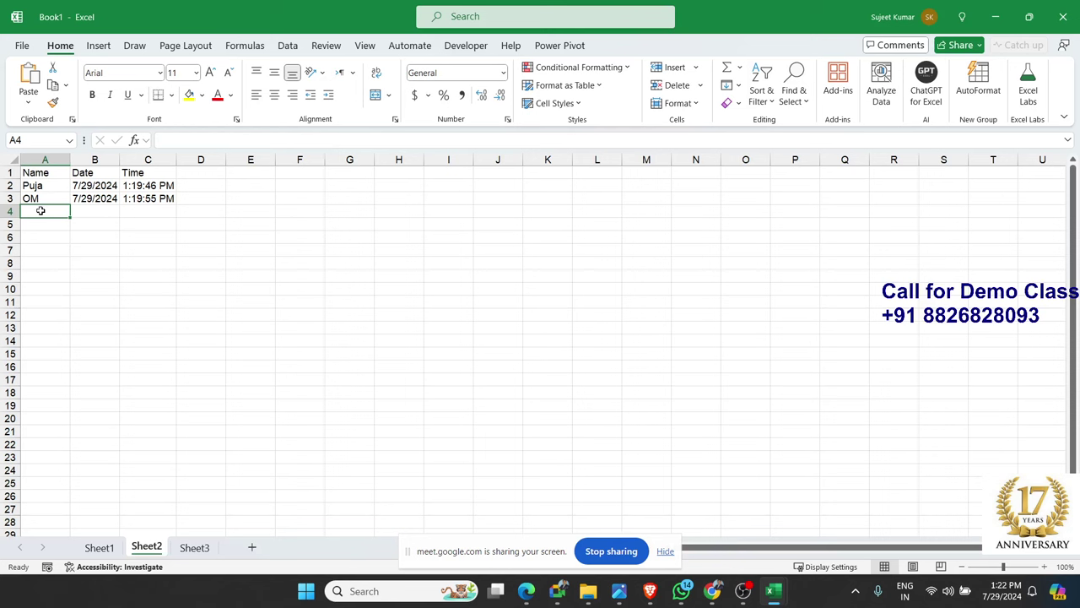
pyautogui.click(45, 159)
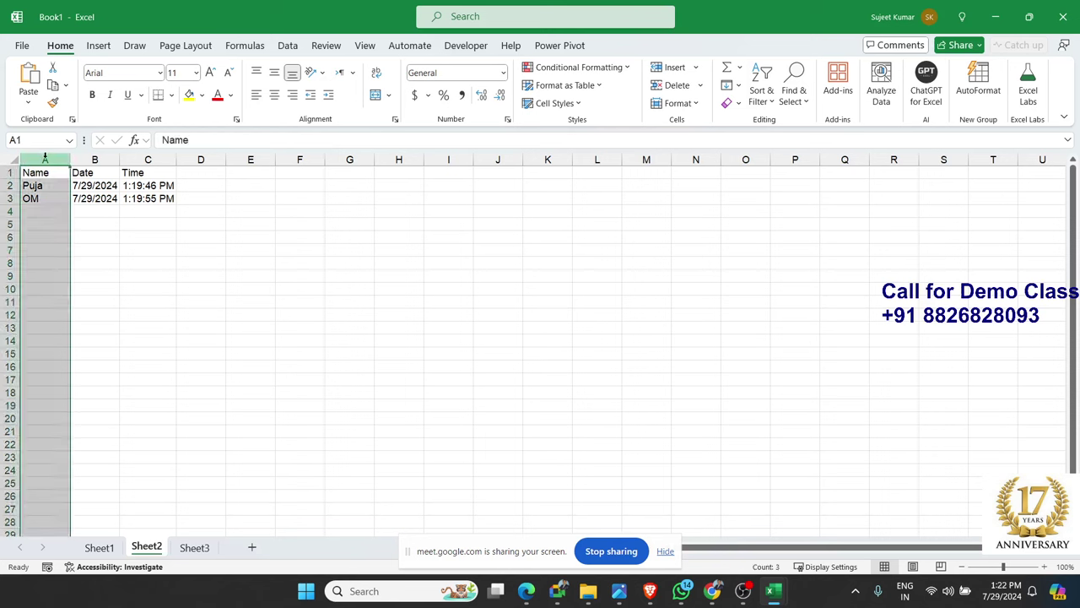
pyautogui.click(49, 211)
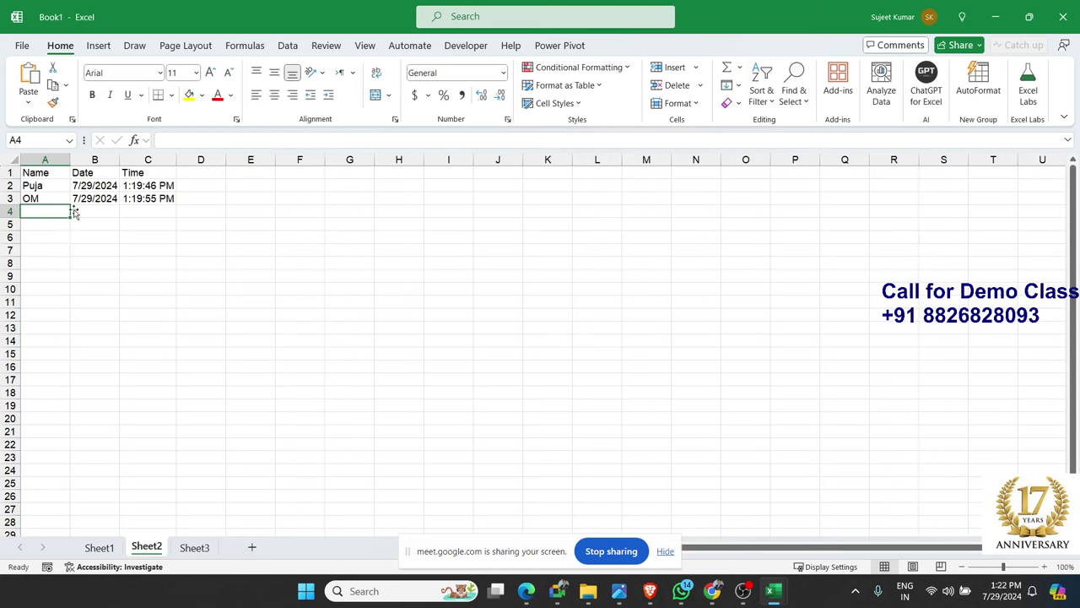
pyautogui.rightClick(154, 551)
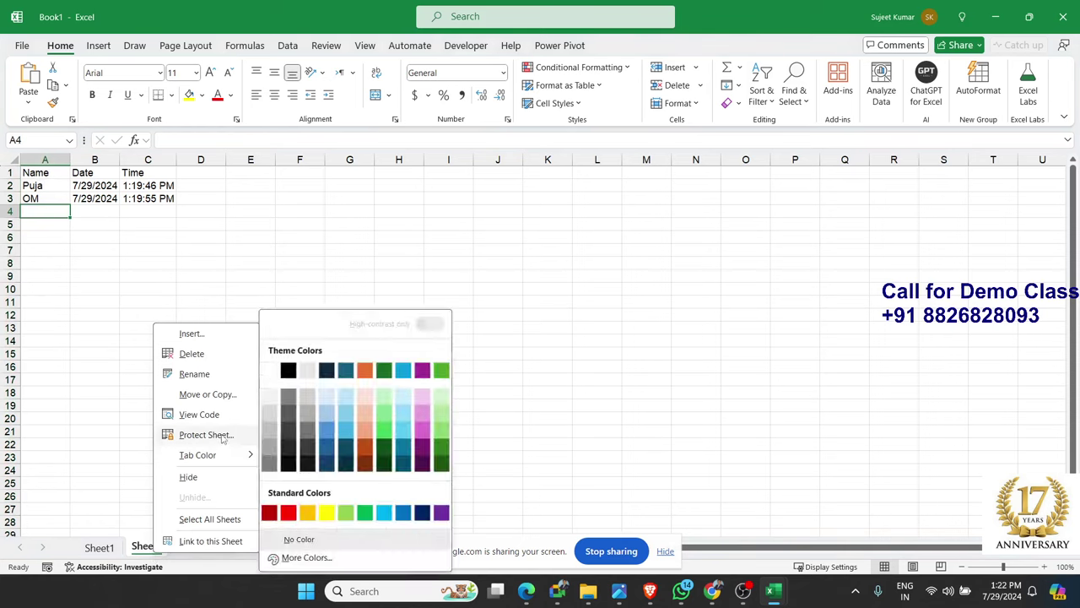
pyautogui.click(202, 415)
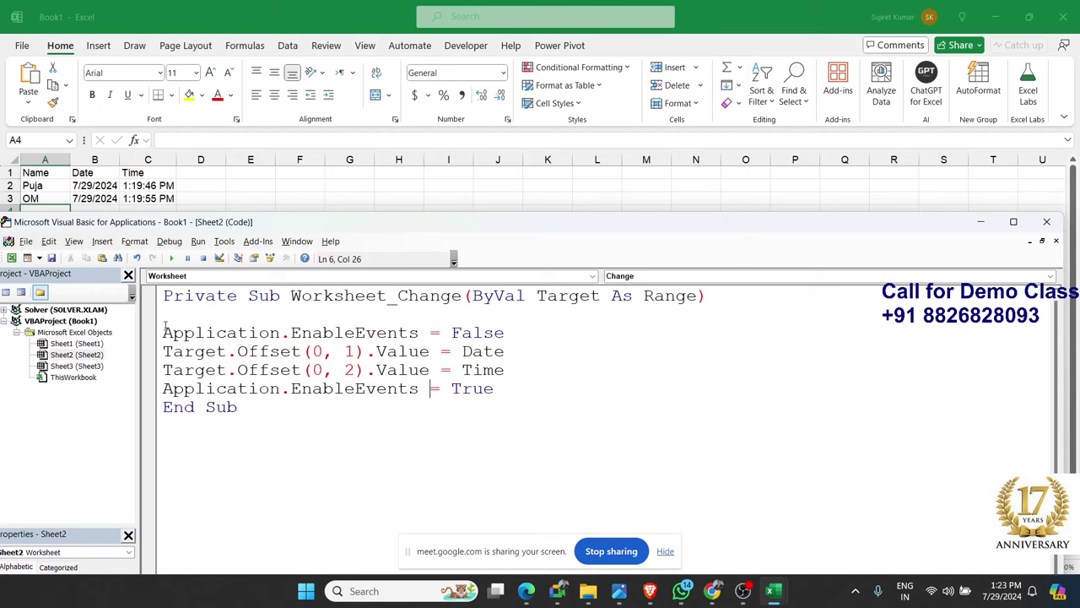
# Add an 'If Target.Column = 1 Then' line at the top of the Worksheet_Change code
pyautogui.click(230, 317)
pyautogui.press('Return')
pyautogui.press('Return')
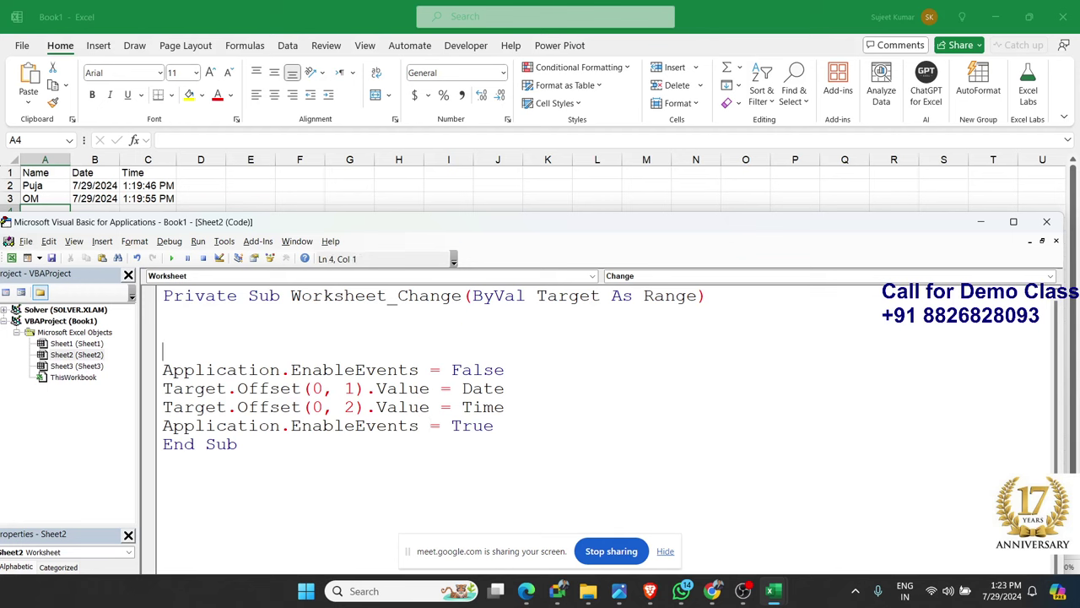
pyautogui.press('Up')
pyautogui.write('if')
pyautogui.write('target')
pyautogui.write(',o')
pyautogui.press('BackSpace')
pyautogui.press('BackSpace')
pyautogui.write('.com')
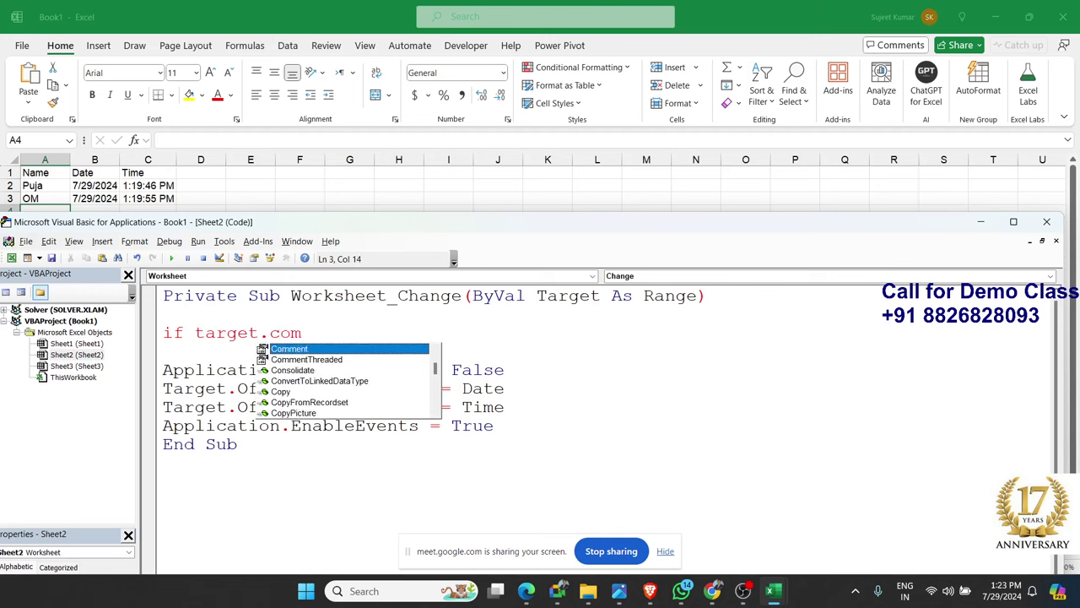
pyautogui.press('BackSpace')
pyautogui.write('l')
pyautogui.press('Tab')
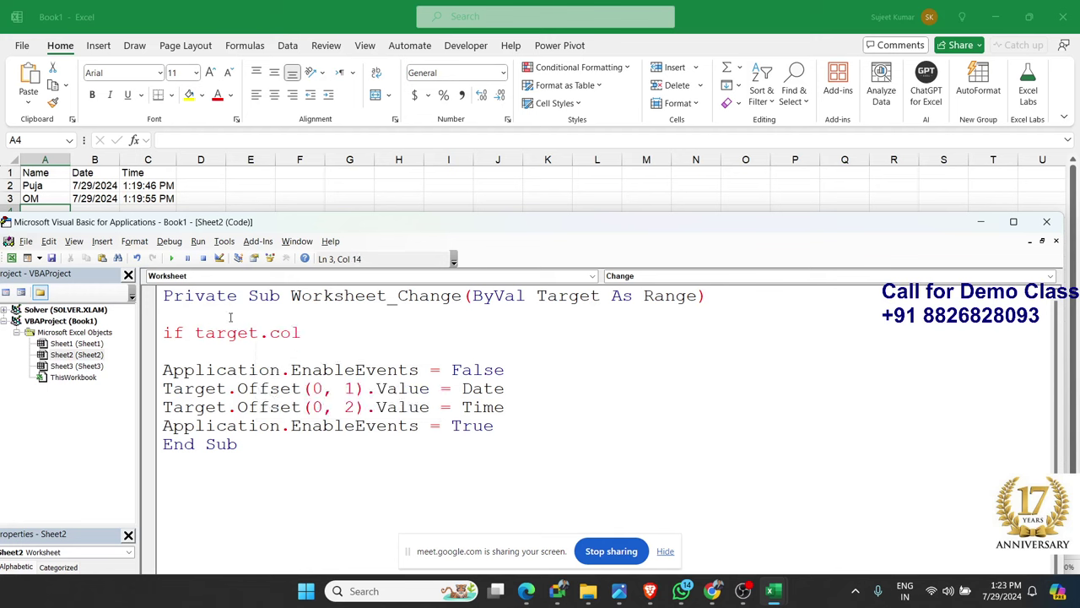
pyautogui.write('= 1 ')
pyautogui.write('then')
pyautogui.press('Down')
pyautogui.press('Down')
pyautogui.press('Down')
# Close the condition with 'End If' after the EnableEvents True line, then return to Sheet2
pyautogui.press('Down')
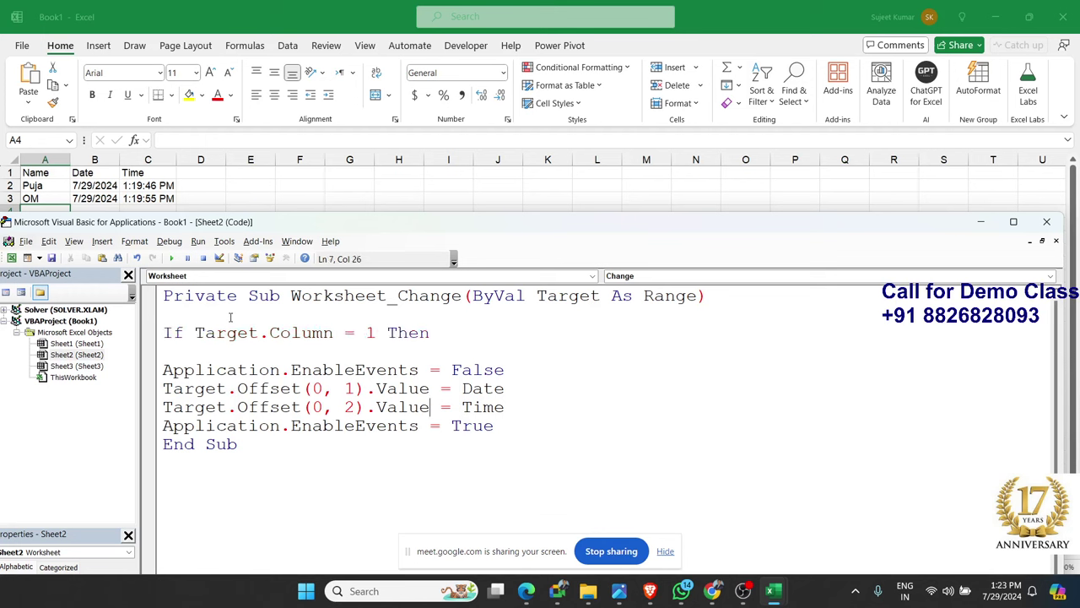
pyautogui.press('Down')
pyautogui.press('Down')
pyautogui.press('Down')
pyautogui.click(516, 432)
pyautogui.press('Return')
pyautogui.press('Return')
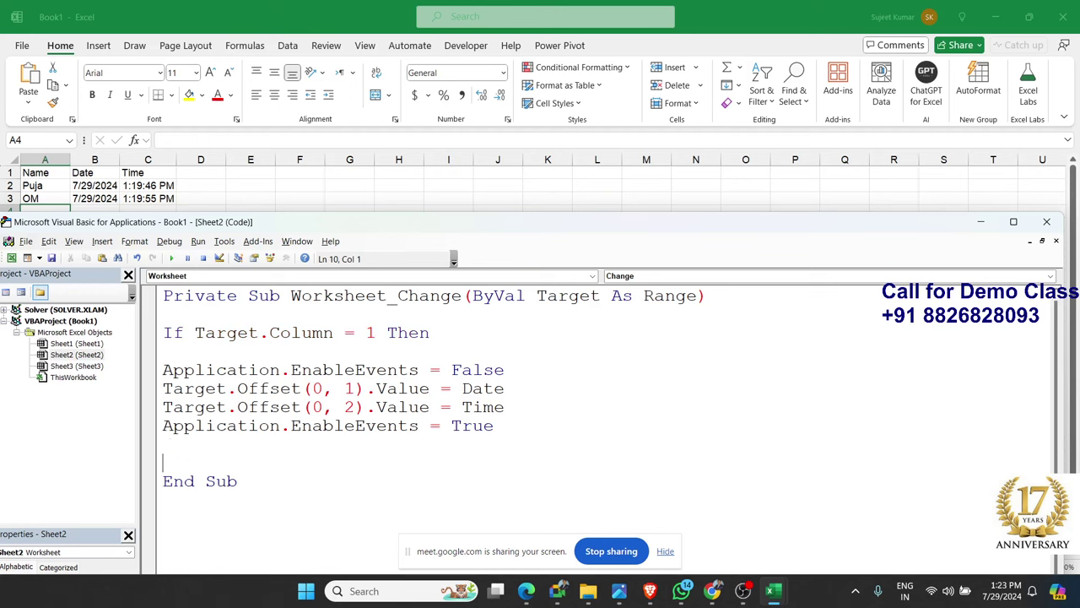
pyautogui.write('end if')
pyautogui.click(544, 393)
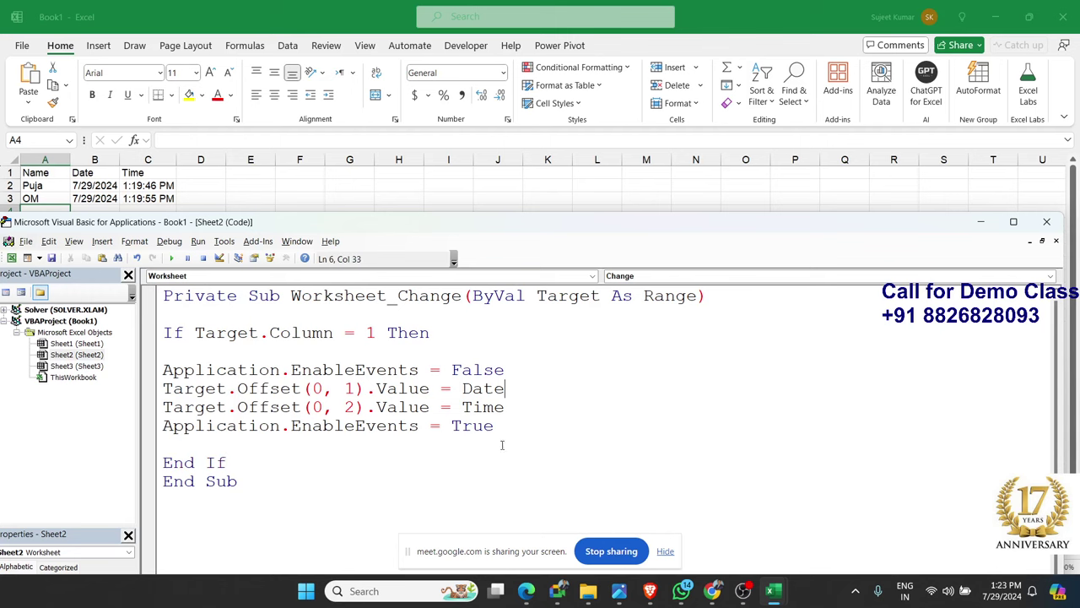
pyautogui.click(50, 210)
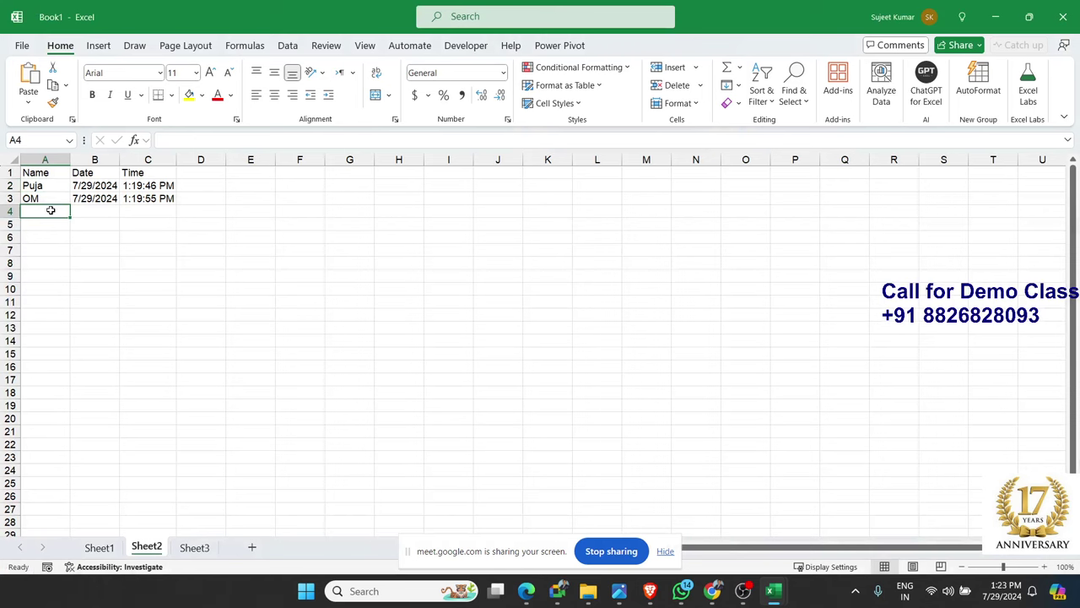
# Type three names into A4, A5 and A6; each gets a 7/29/2024 date and time stamp
pyautogui.write('Uday')
pyautogui.press('Return')
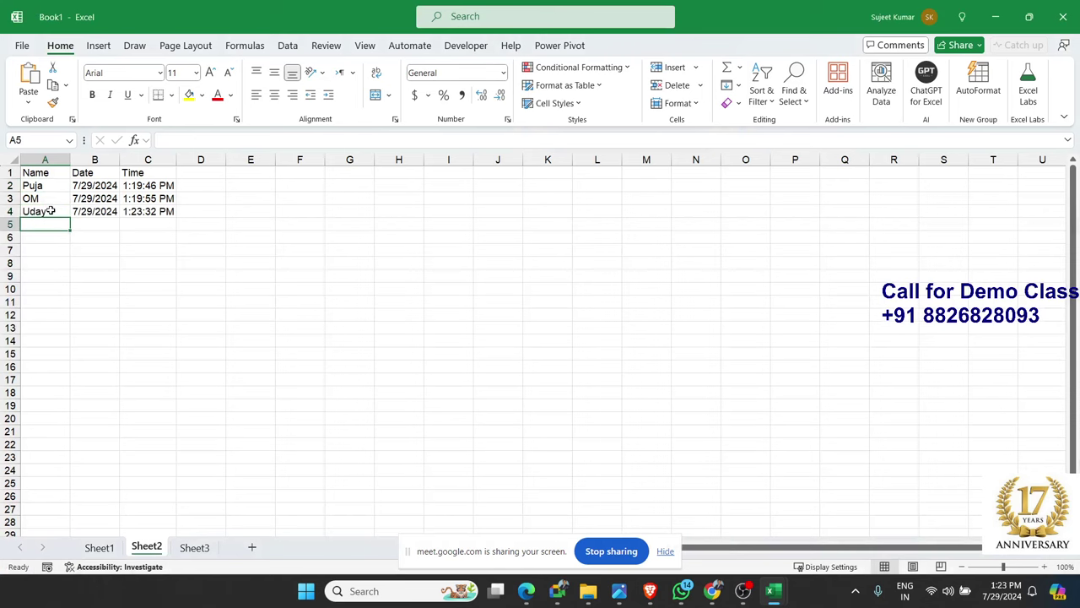
pyautogui.write('Om')
pyautogui.press('Return')
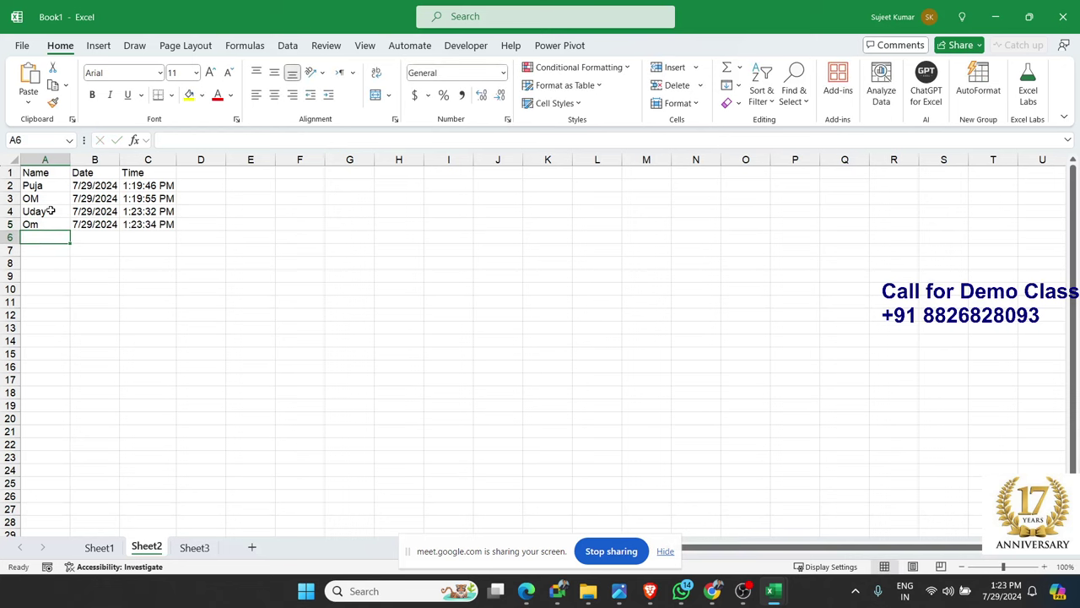
pyautogui.write('Ma')
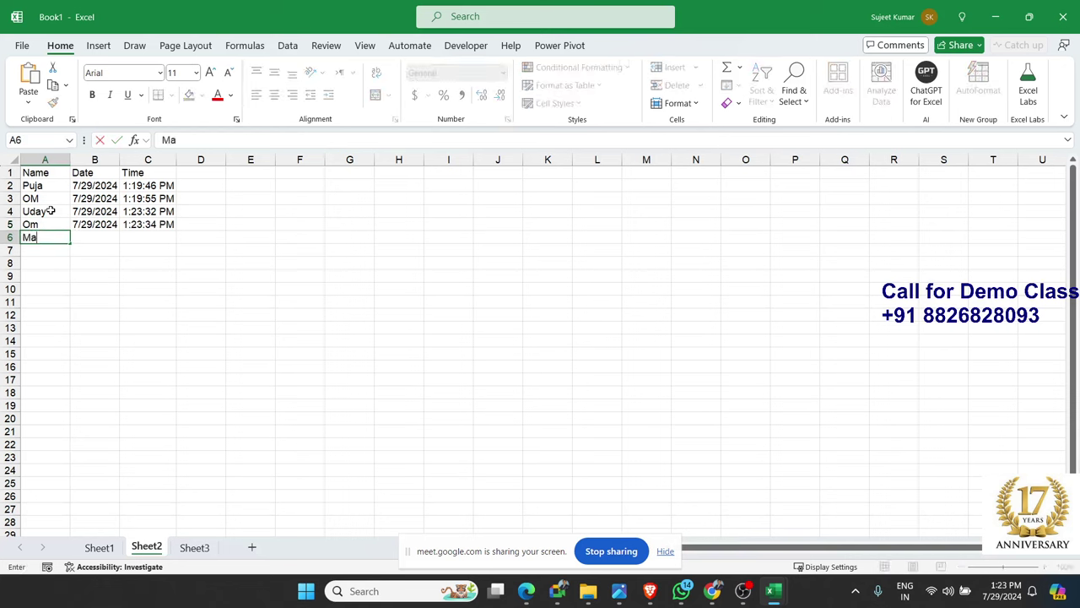
pyautogui.write('ni')
pyautogui.press('Return')
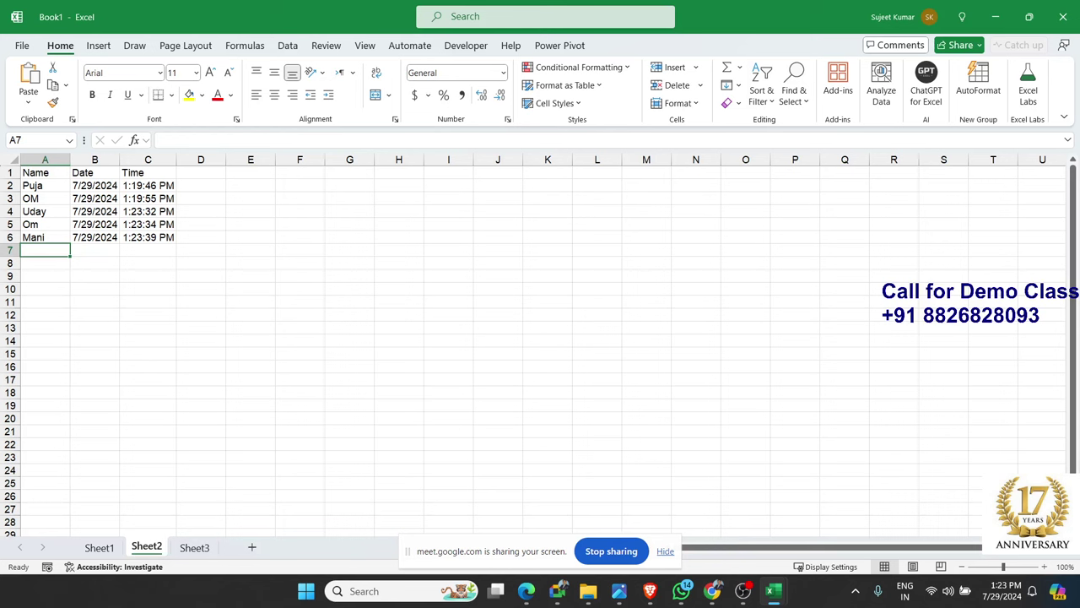
pyautogui.hotkey('alt', 'Tab')
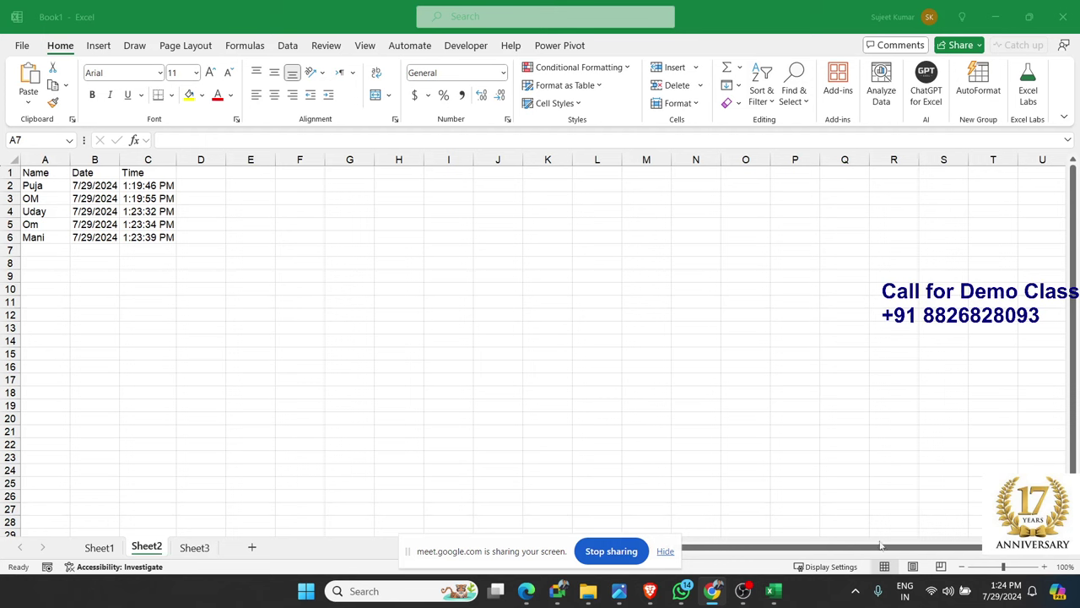
# Open the VBA editor from the Developer tab and maximize it, showing Sheet2's Worksheet_Change code
pyautogui.hotkey('alt', 'Tab')
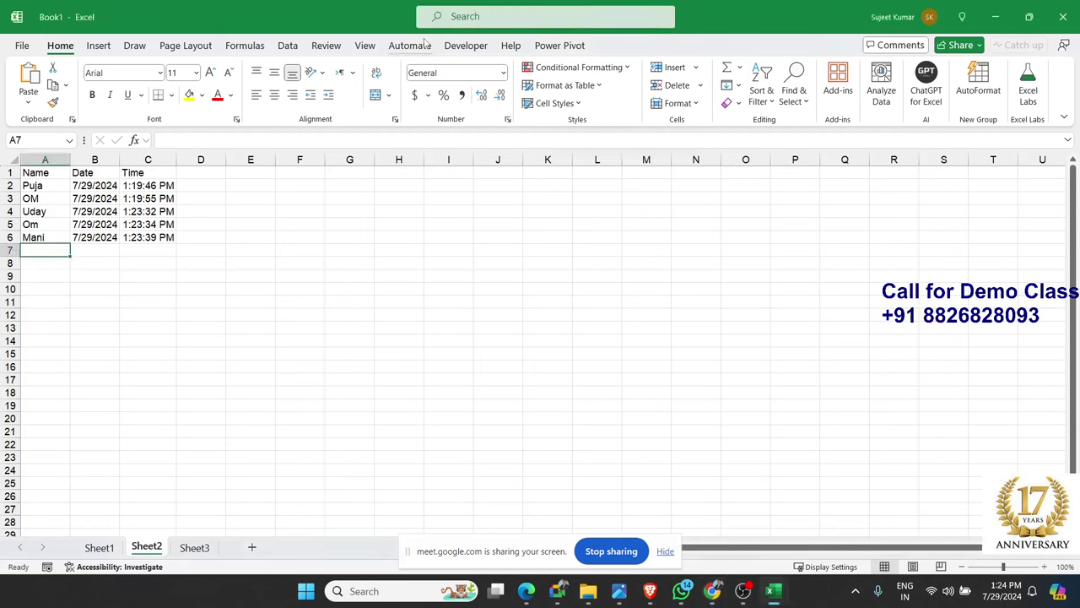
pyautogui.click(466, 46)
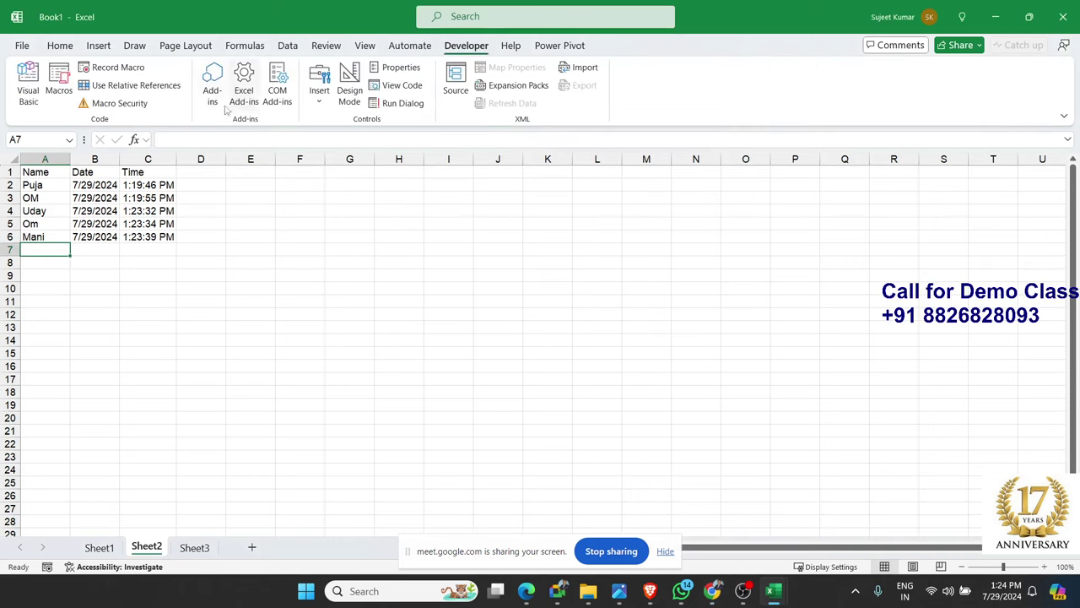
pyautogui.click(28, 90)
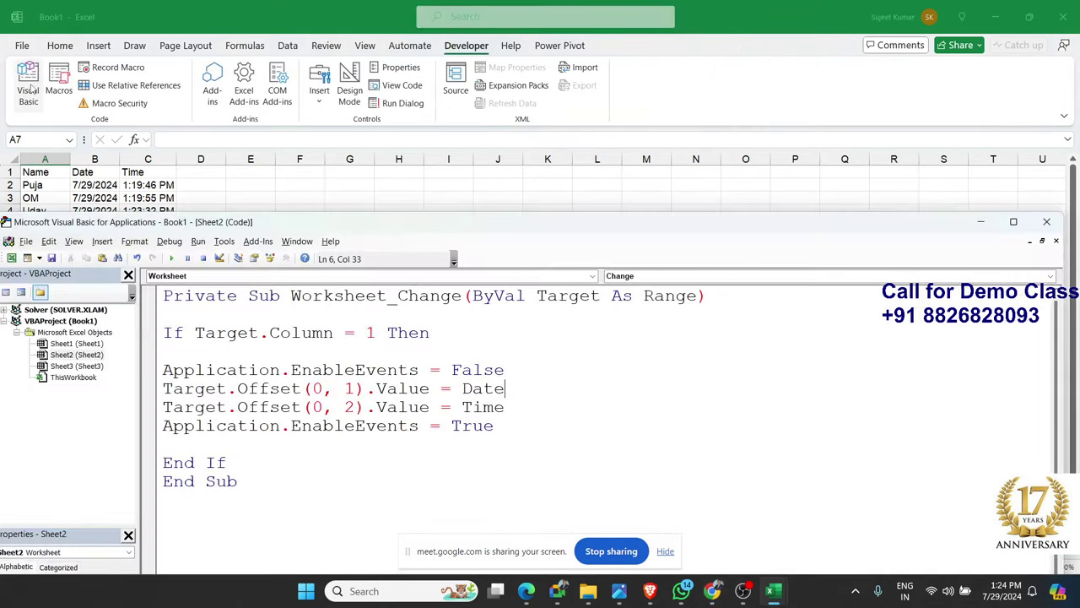
pyautogui.doubleClick(506, 229)
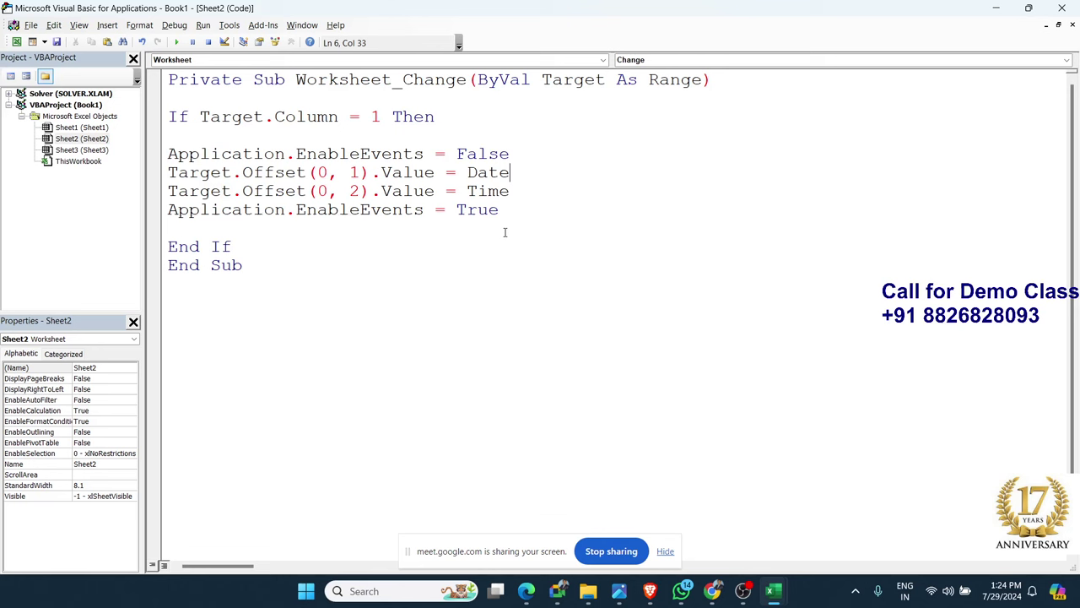
# In ThisWorkbook's code, insert the Workbook_NewSheet event procedure via the Workbook object dropdown
pyautogui.click(73, 166)
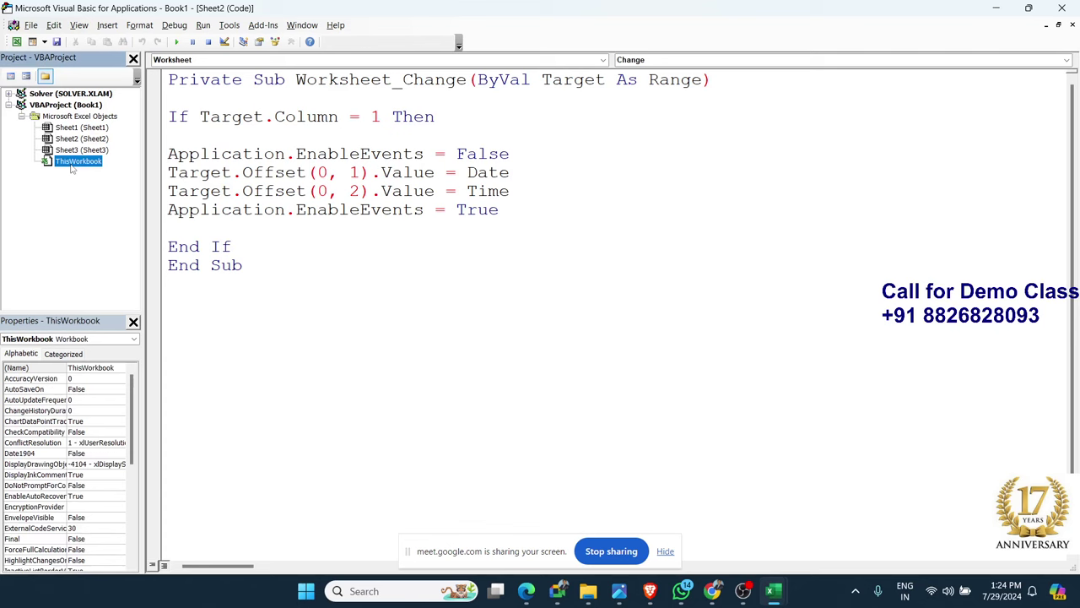
pyautogui.doubleClick(72, 167)
pyautogui.click(169, 59)
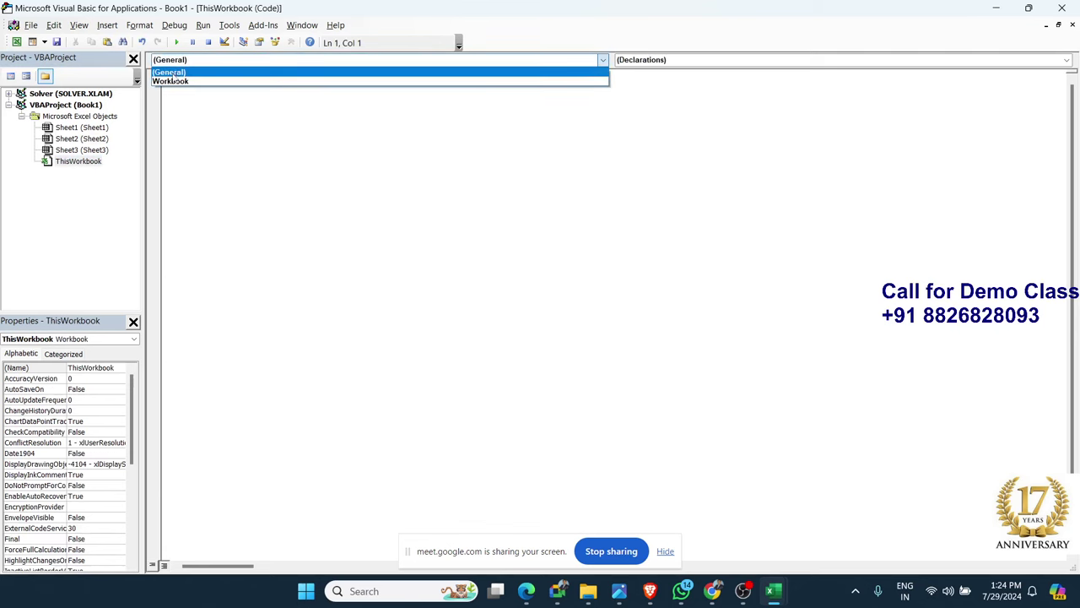
pyautogui.click(172, 81)
pyautogui.click(653, 61)
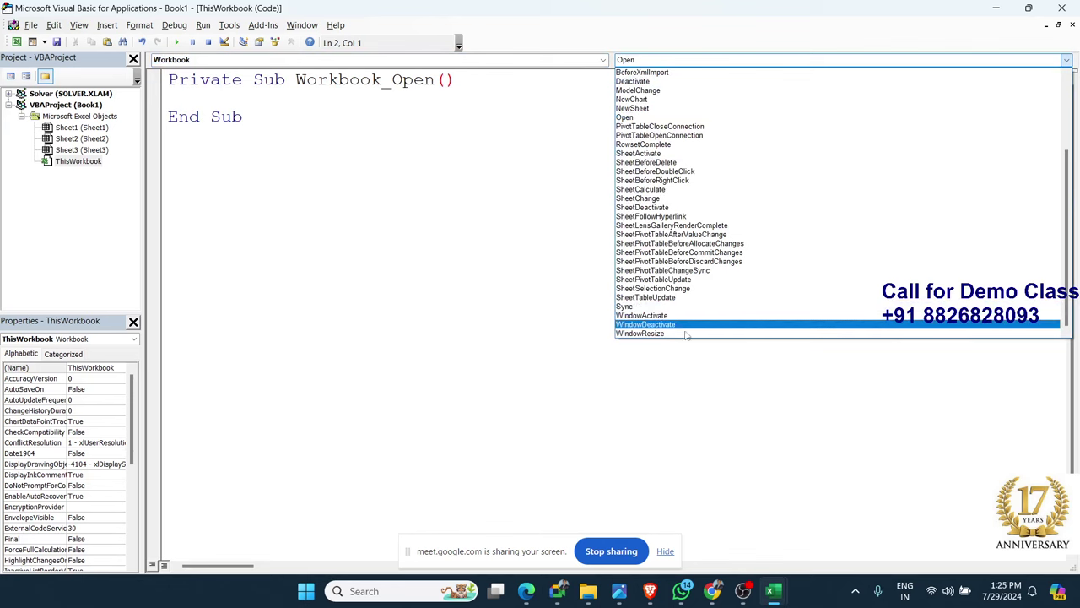
pyautogui.scroll(2, 665, 176)
pyautogui.click(655, 145)
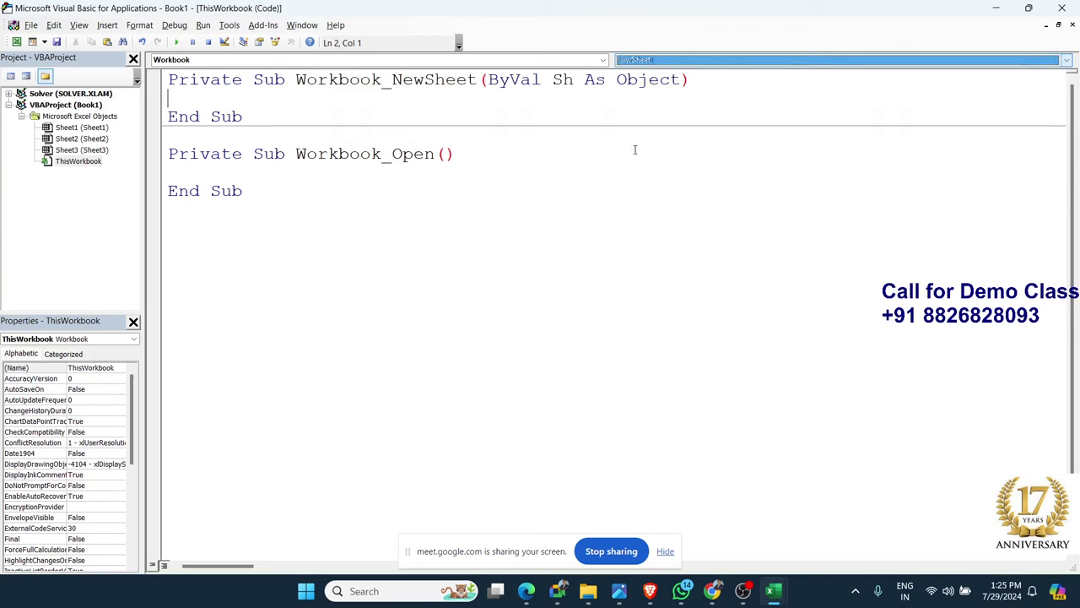
# Delete the unneeded Workbook_Open stub and leave a blank line inside Workbook_NewSheet
pyautogui.moveTo(254, 196); pyautogui.dragTo(159, 160)
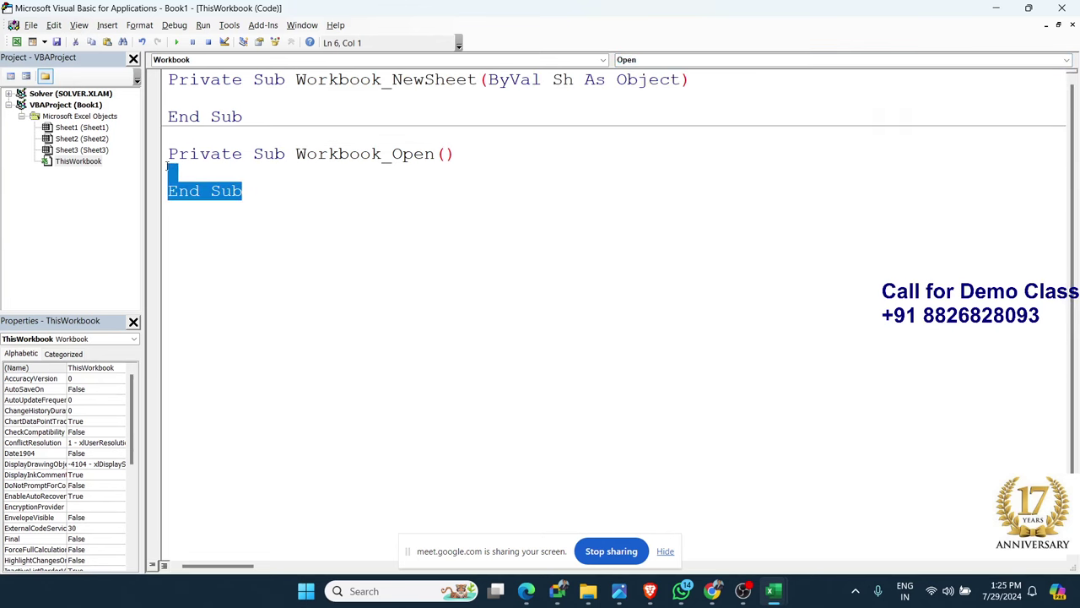
pyautogui.press('Delete')
pyautogui.press('Up')
pyautogui.press('Up')
pyautogui.press('Up')
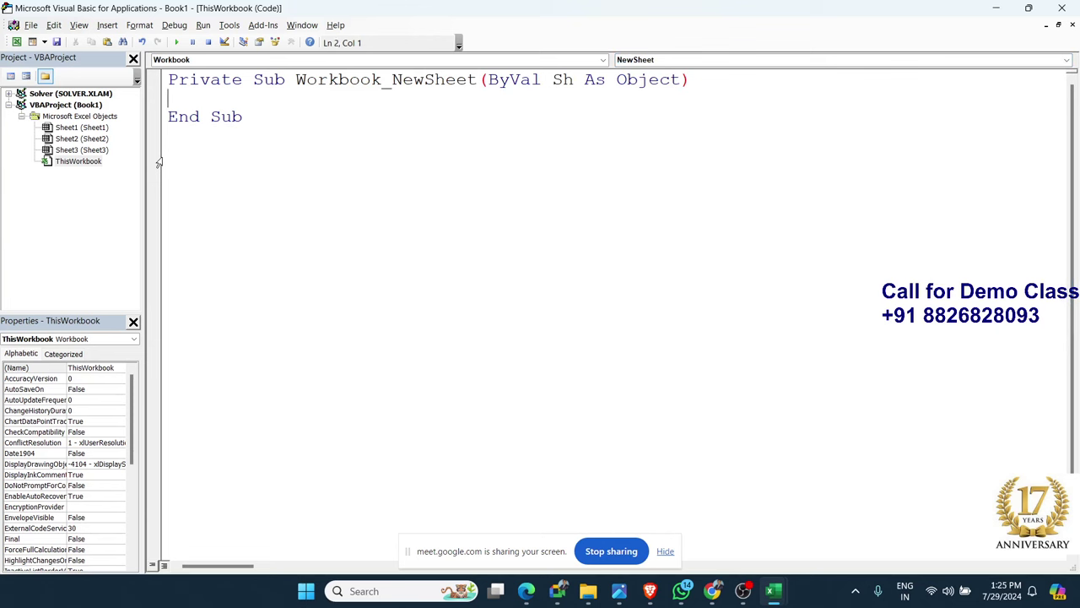
pyautogui.press('Return')
pyautogui.press('Return')
pyautogui.press('Up')
pyautogui.press('Up')
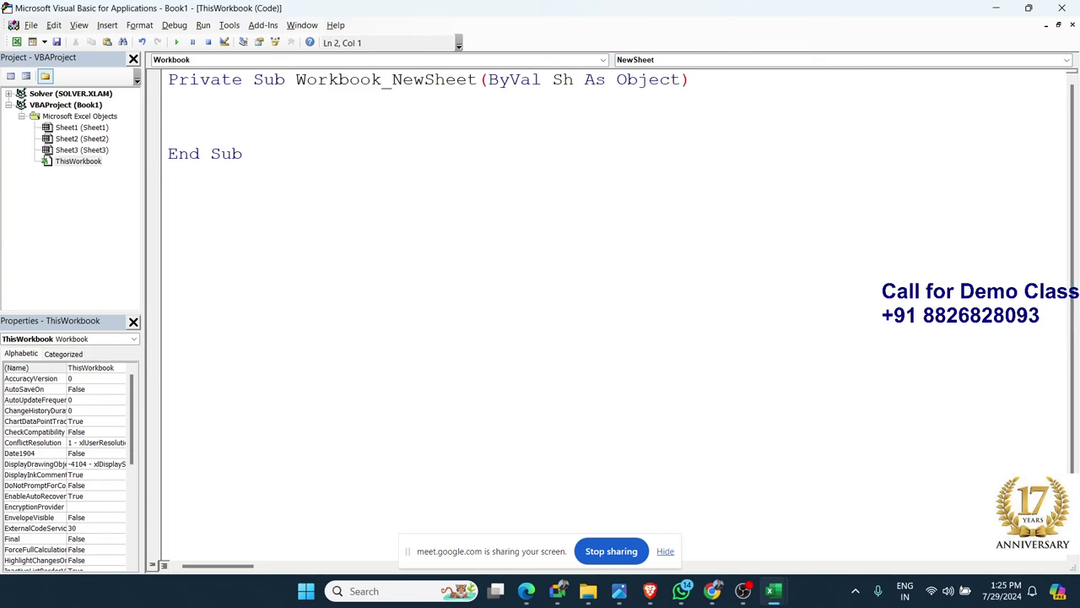
# Declare Dim r As String inside Workbook_NewSheet
pyautogui.write('dom r as')
pyautogui.press('BackSpace')
pyautogui.press('BackSpace')
pyautogui.press('BackSpace')
pyautogui.press('BackSpace')
pyautogui.press('BackSpace')
pyautogui.press('BackSpace')
pyautogui.press('BackSpace')
pyautogui.write('im')
pyautogui.write(' r as ')
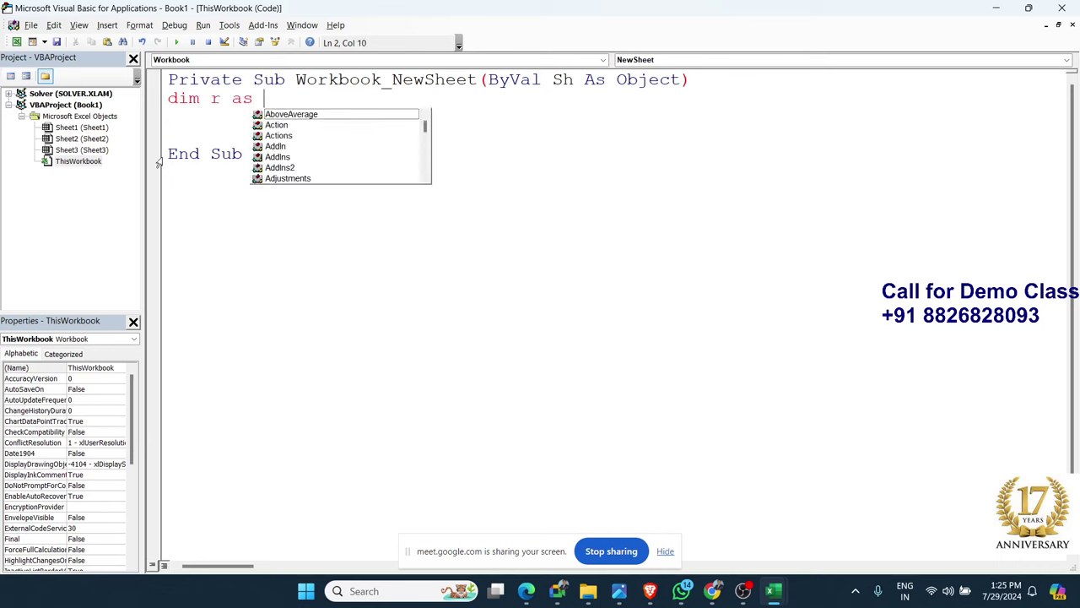
pyautogui.write('str')
pyautogui.press('Tab')
pyautogui.press('Return')
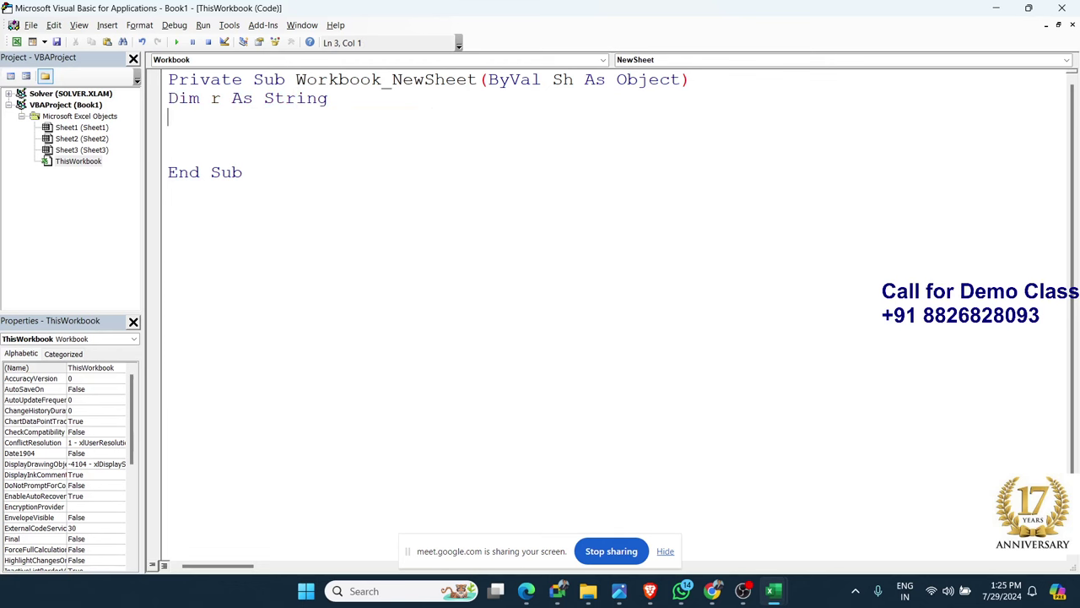
pyautogui.press('Return')
# Add r = InputBox("Enter Sheet Name") on the next line
pyautogui.write('r-')
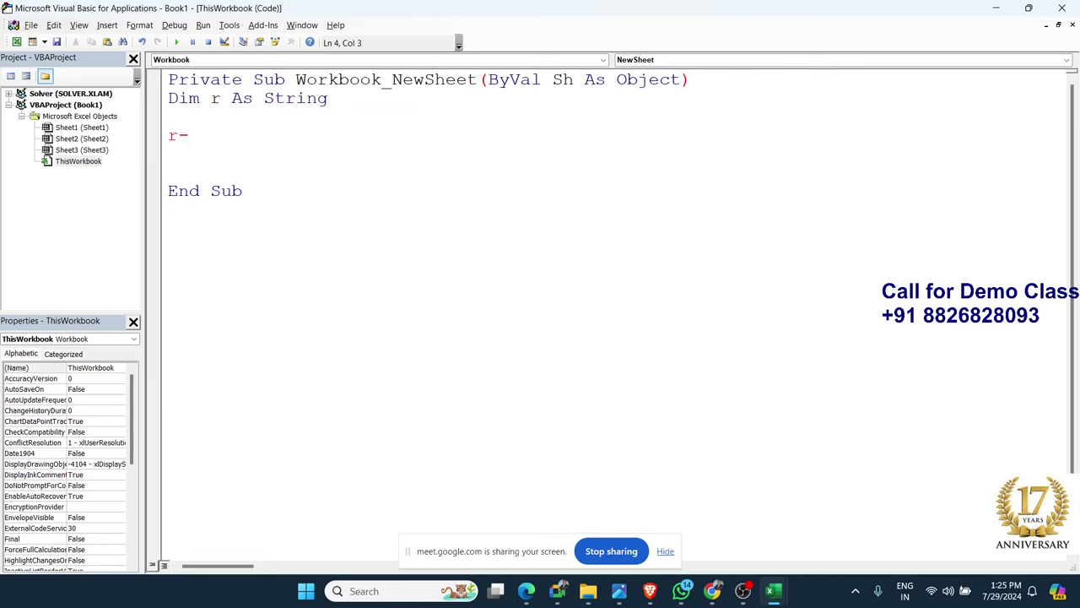
pyautogui.press('BackSpace')
pyautogui.write('=')
pyautogui.write('inp')
pyautogui.write('utb')
pyautogui.write('ox("')
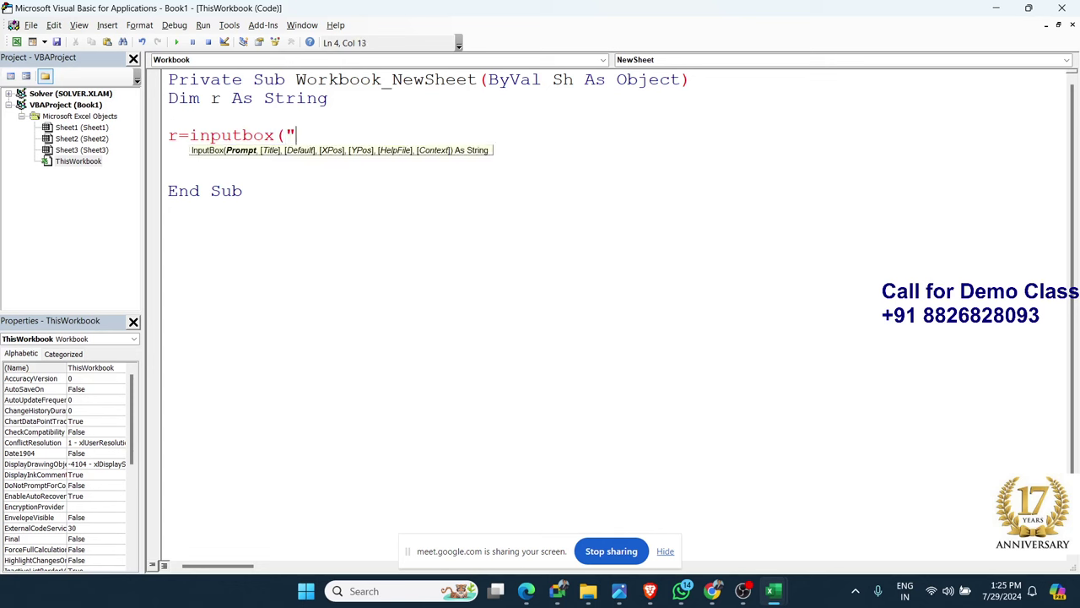
pyautogui.write('Enter S')
pyautogui.write('heet Name')
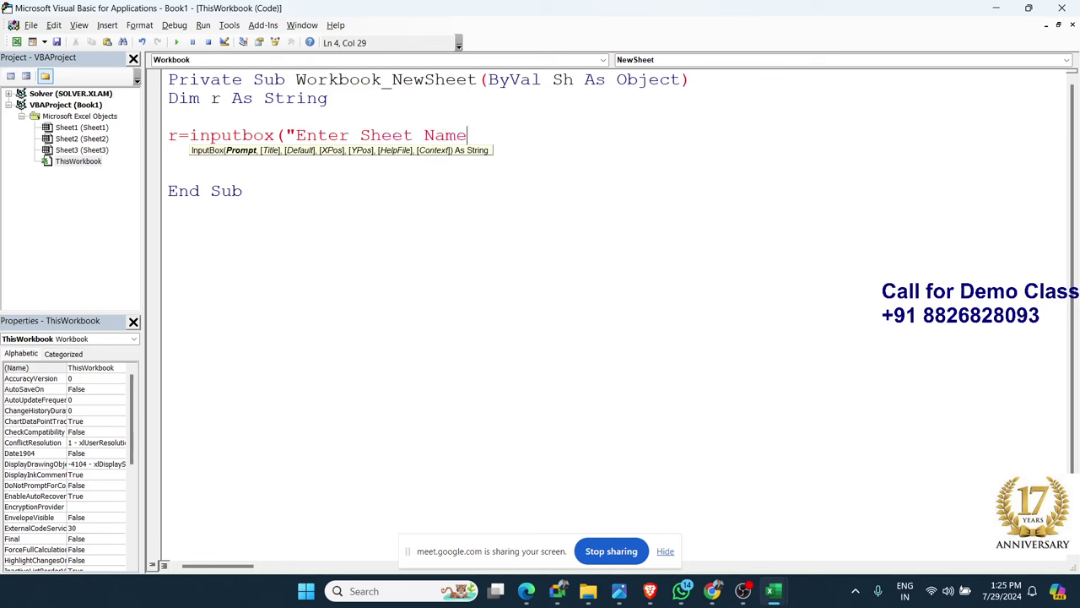
pyautogui.write('")')
pyautogui.press('Return')
pyautogui.press('Return')
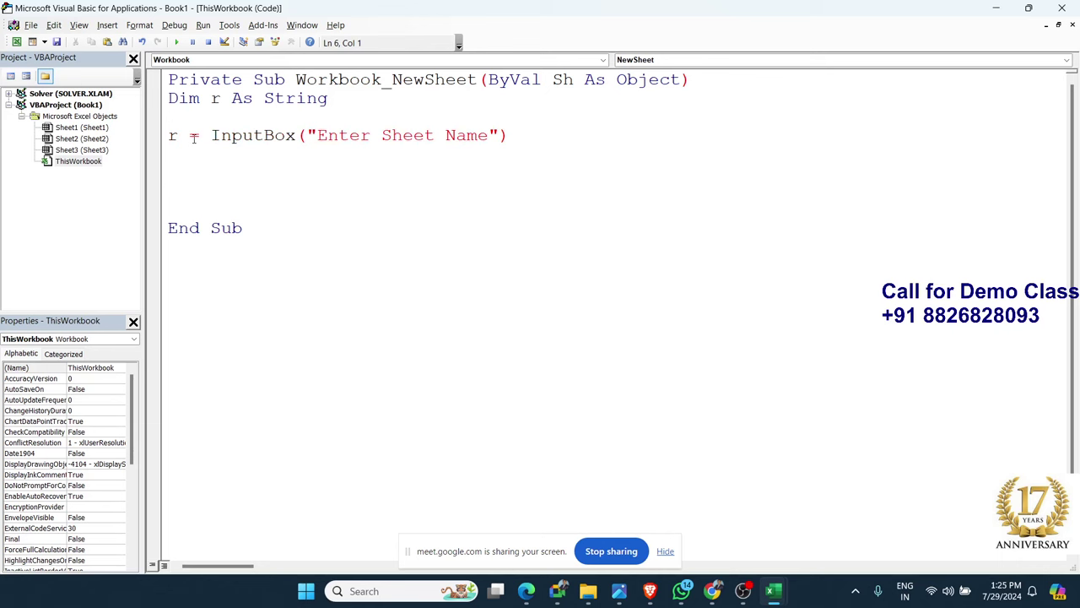
# Add the condition If Len(r) > 0 Then on blank line 6
pyautogui.doubleClick(562, 80)
pyautogui.click(232, 174)
pyautogui.write('if ')
pyautogui.write('r')
pyautogui.press('BackSpace')
pyautogui.write('lr')
pyautogui.press('BackSpace')
pyautogui.write('en')
pyautogui.write('(r')
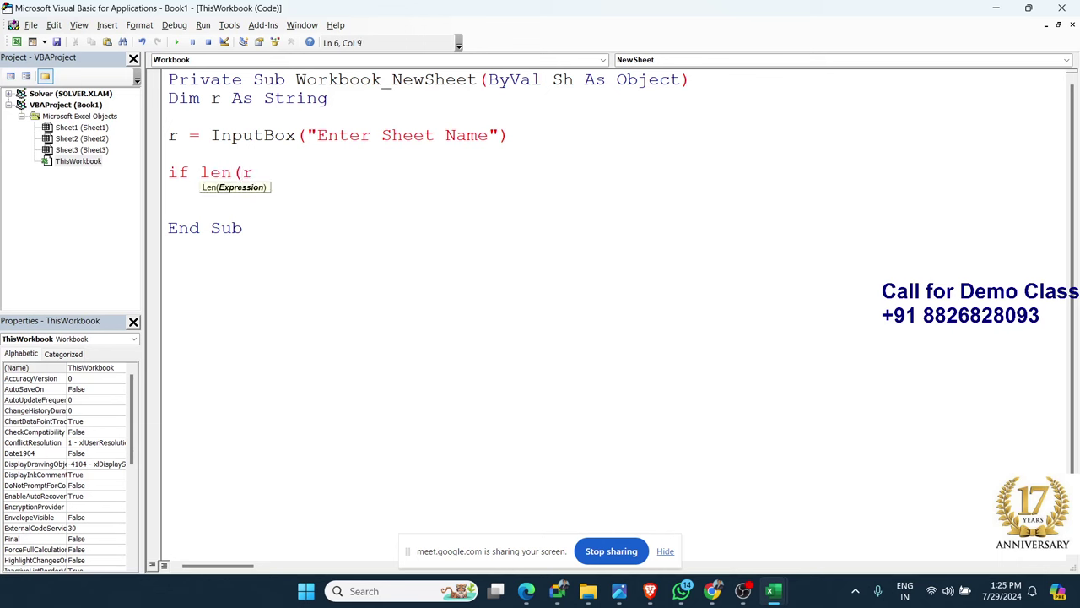
pyautogui.write(')>')
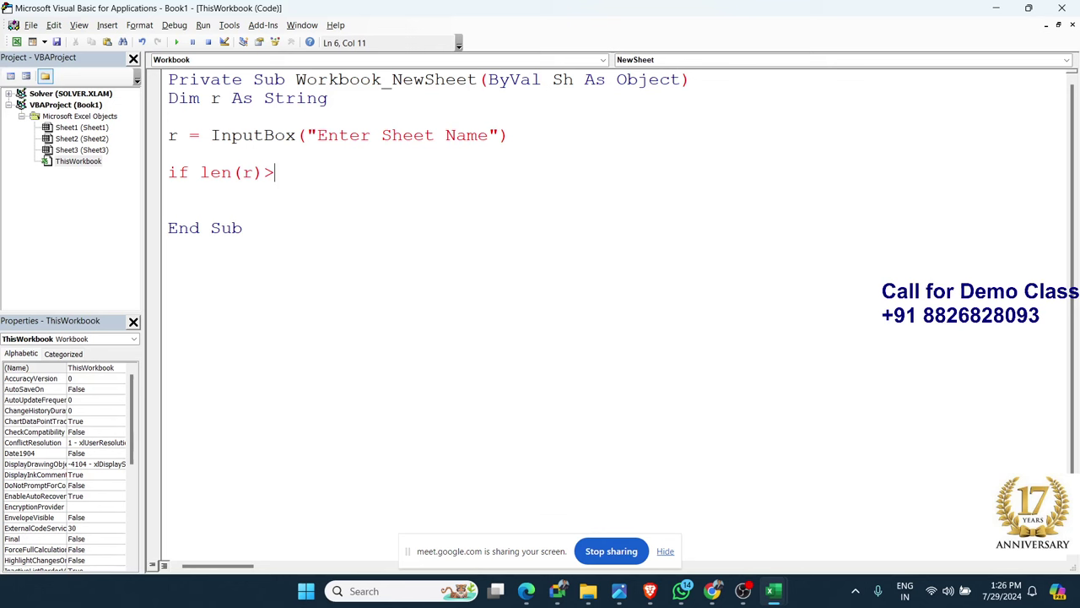
pyautogui.write('0 then')
pyautogui.press('Return')
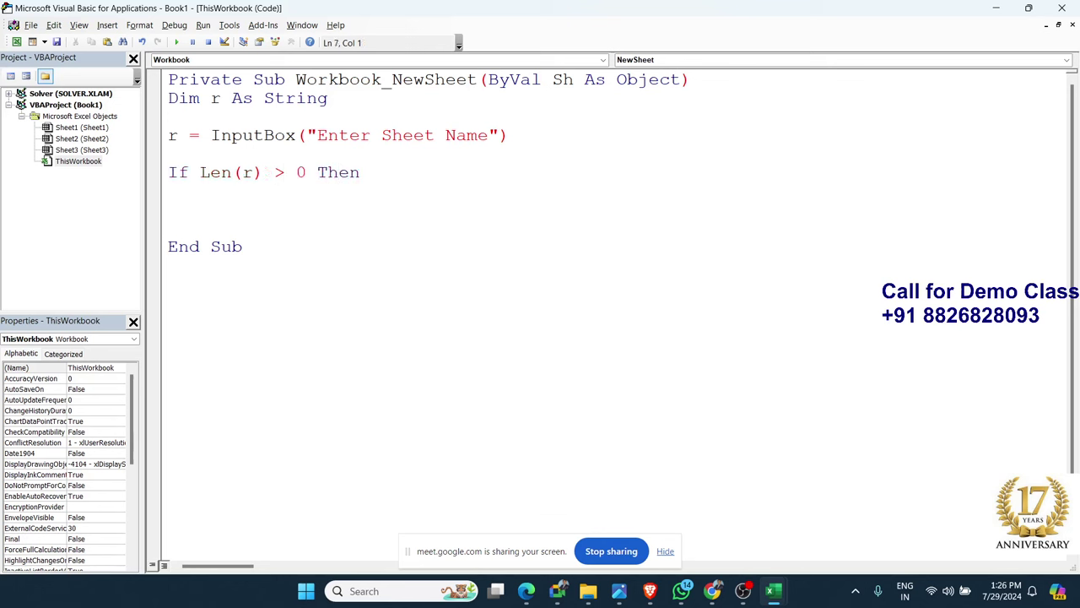
# Add Sh.Name = r inside the If block, checking the Sh As Object parameter
pyautogui.write('sh')
pyautogui.write('.name ')
pyautogui.write('= ')
pyautogui.write('r')
pyautogui.press('Return')
pyautogui.moveTo(551, 80); pyautogui.dragTo(574, 80)
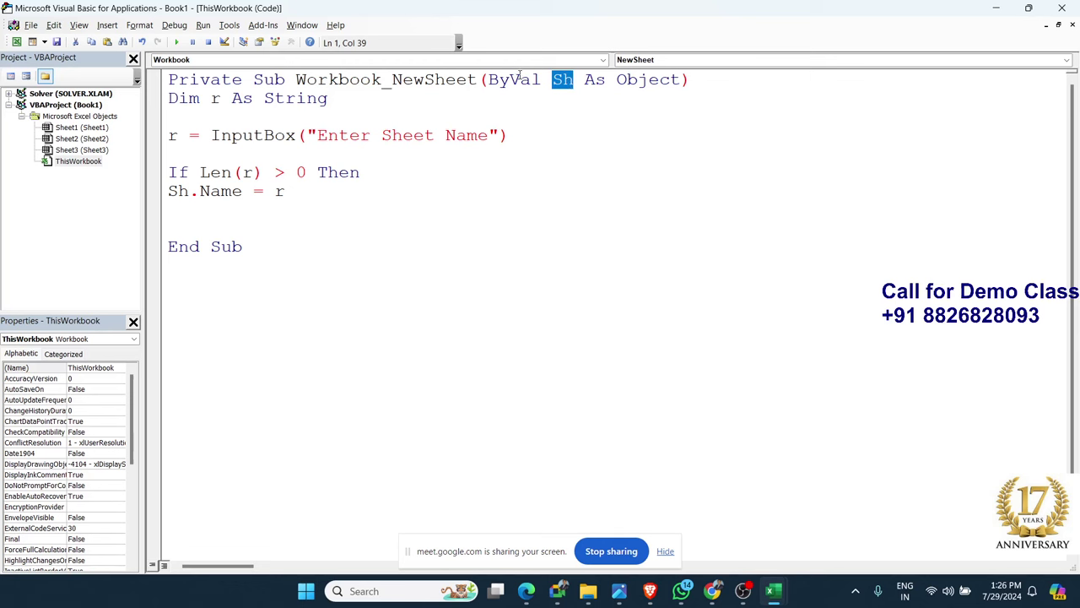
pyautogui.click(617, 79)
pyautogui.doubleClick(621, 80)
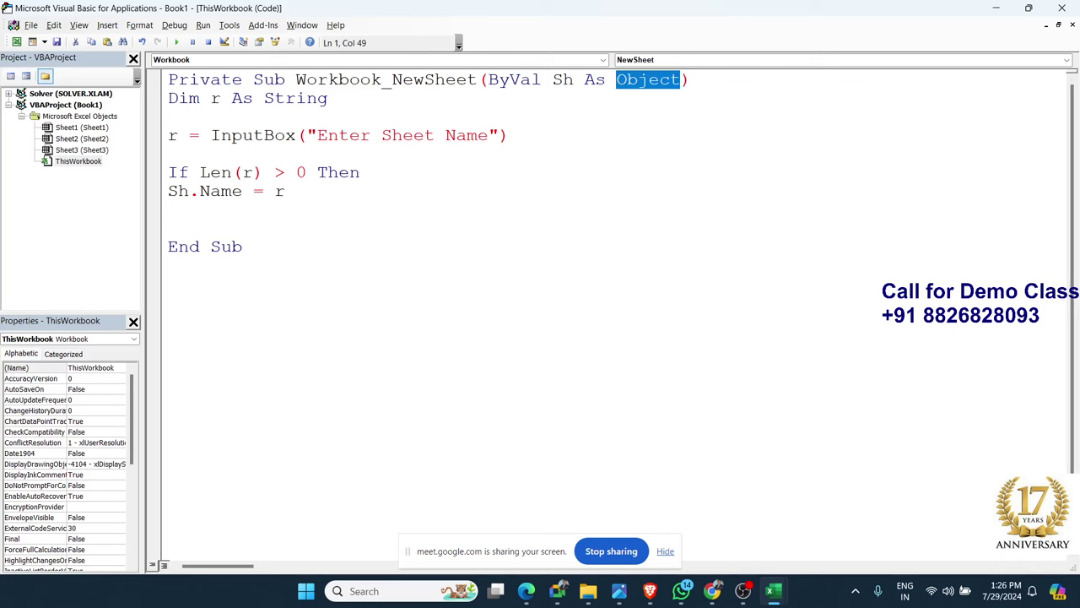
# Add an Else branch on line 9 of Workbook_NewSheet
pyautogui.hotkey('alt', 'Tab')
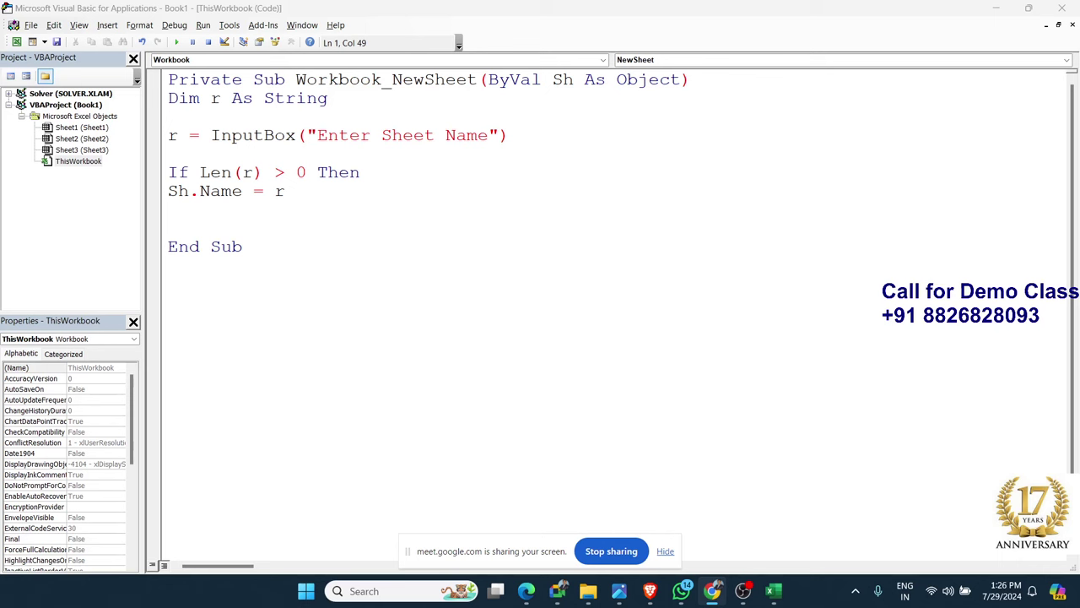
pyautogui.click(252, 222)
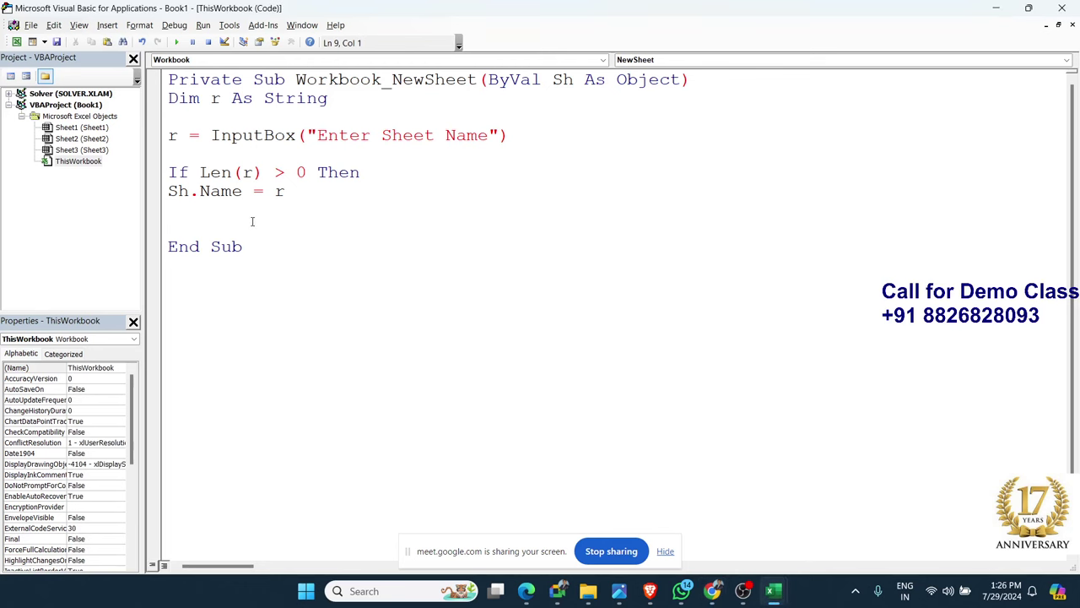
pyautogui.write('else')
pyautogui.press('Return')
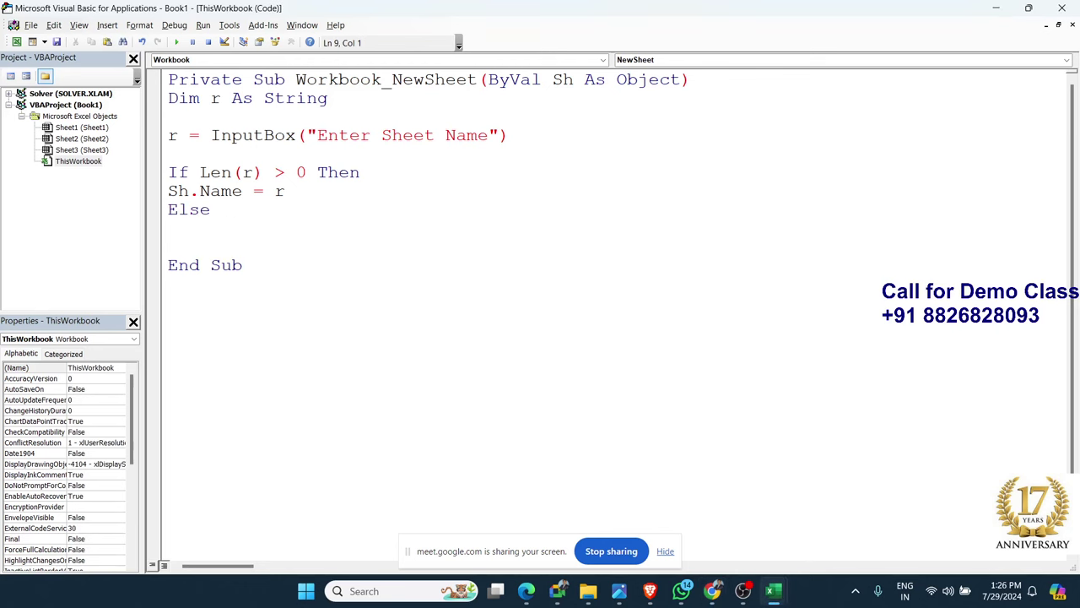
pyautogui.write('sh')
pyautogui.press('BackSpace')
pyautogui.press('BackSpace')
pyautogui.press('BackSpace')
pyautogui.press('BackSpace')
pyautogui.press('BackSpace')
pyautogui.press('BackSpace')
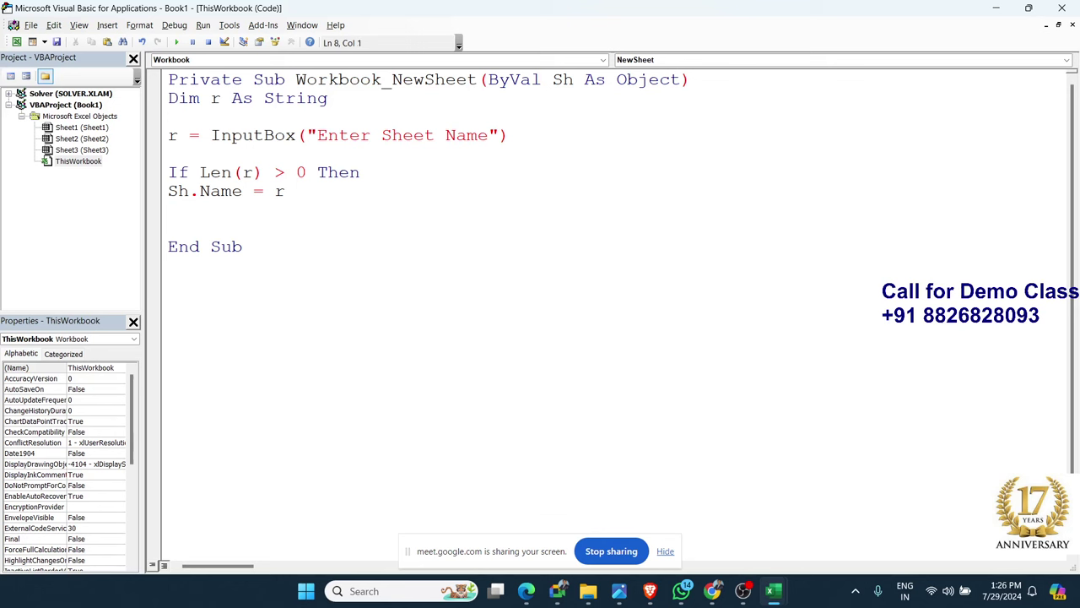
pyautogui.write('else')
pyautogui.press('Return')
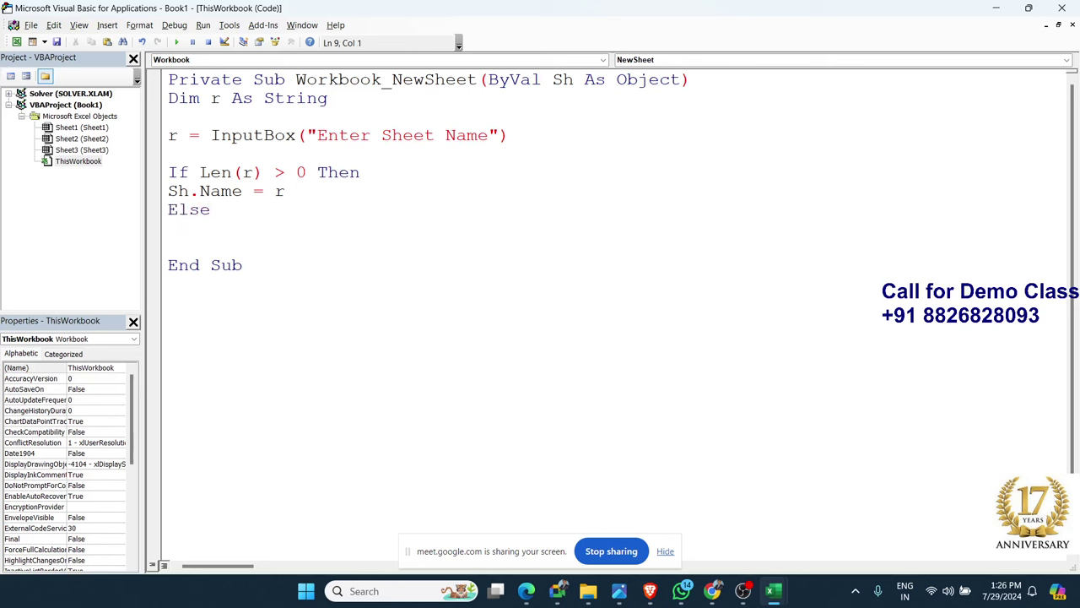
# Under Else, add MsgBox "you have not Entering any Name Sheet name defualt" and close with End If
pyautogui.write('please')
pyautogui.press('BackSpace')
pyautogui.press('BackSpace')
pyautogui.press('BackSpace')
pyautogui.press('BackSpace')
pyautogui.press('BackSpace')
pyautogui.press('BackSpace')
pyautogui.write('msgb')
pyautogui.write('ox "y')
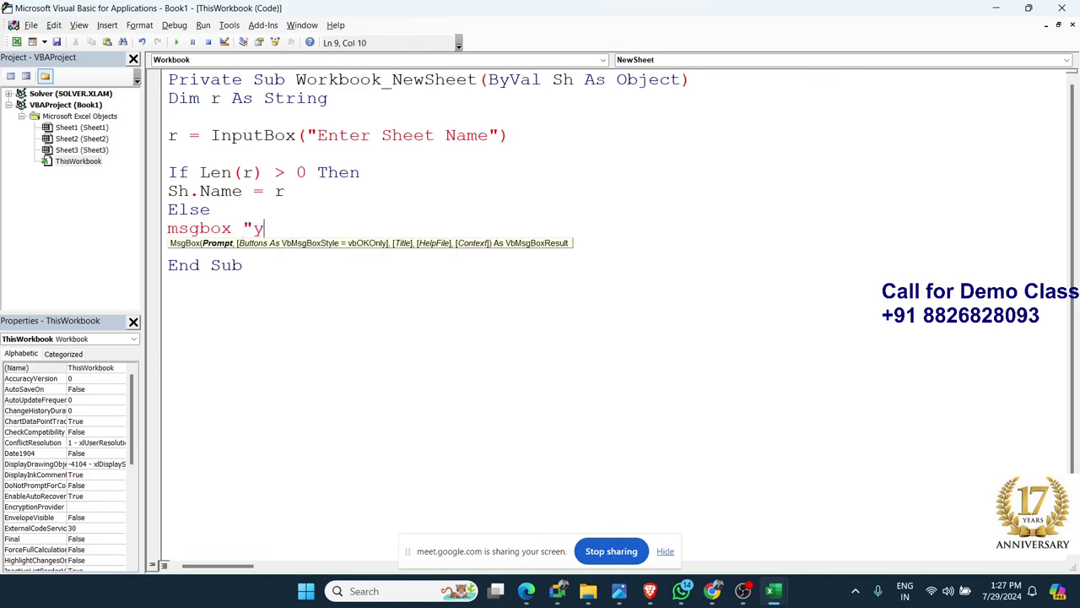
pyautogui.write('ou have ')
pyautogui.write('not ')
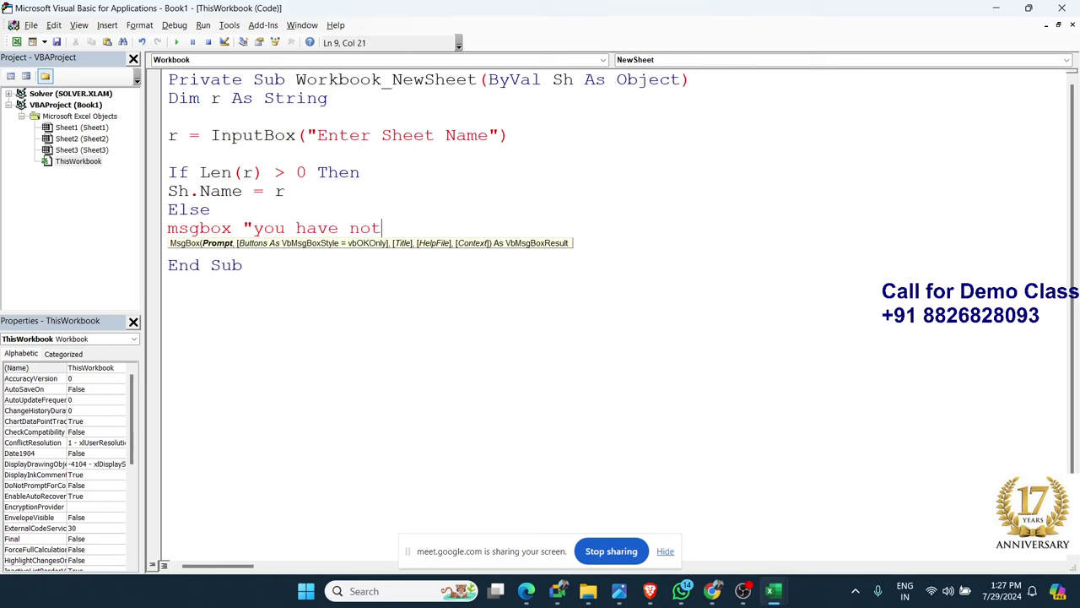
pyautogui.write('Enter')
pyautogui.write('ing an')
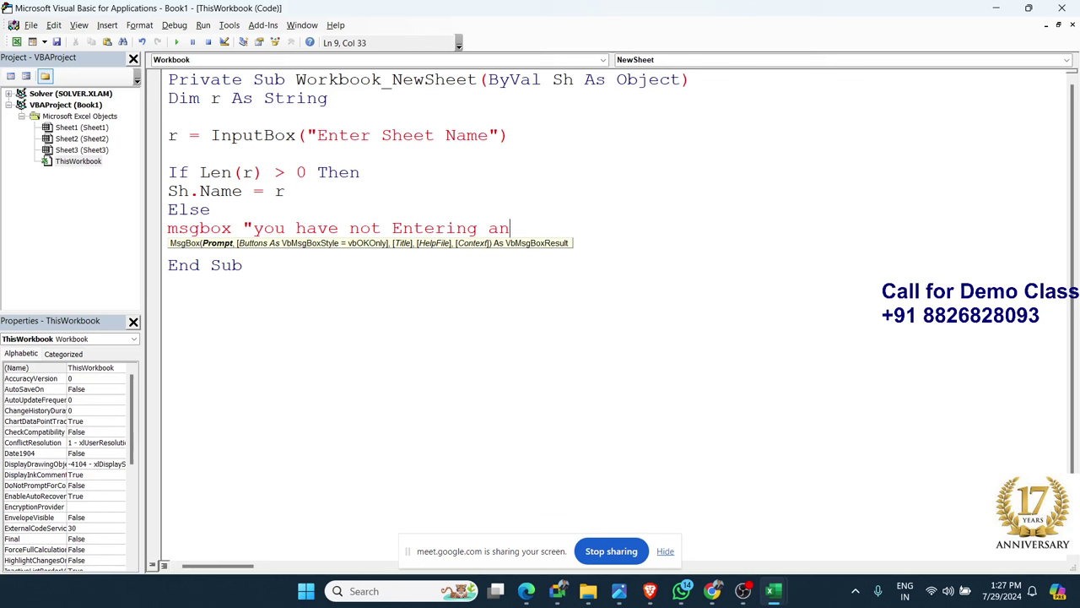
pyautogui.write('d')
pyautogui.press('BackSpace')
pyautogui.write('y ')
pyautogui.write('Name\\')
pyautogui.press('BackSpace')
pyautogui.write('Sheet n')
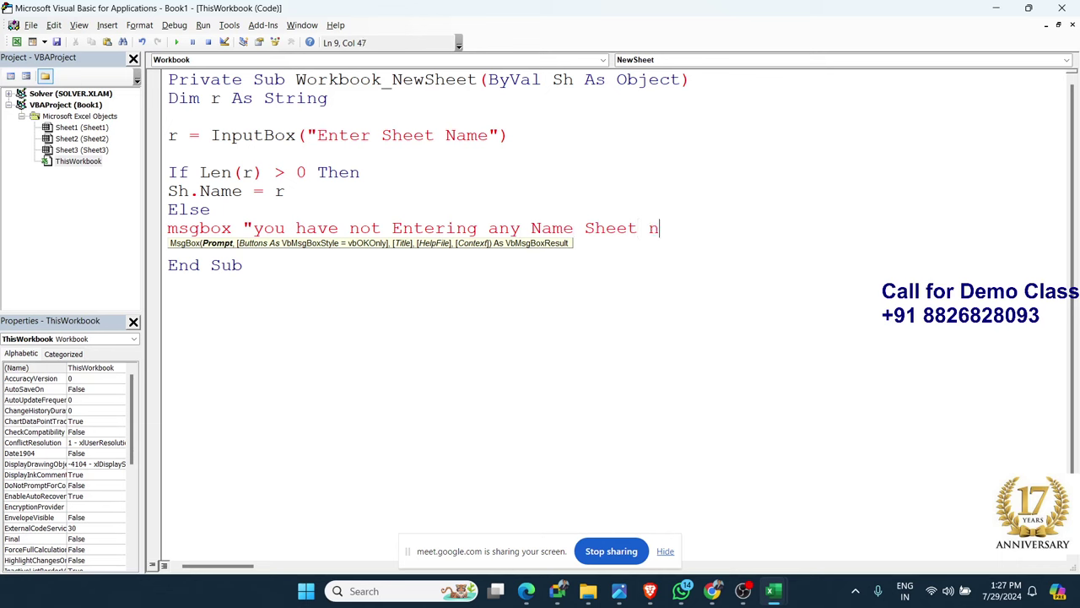
pyautogui.write('ame d')
pyautogui.write('efualt')
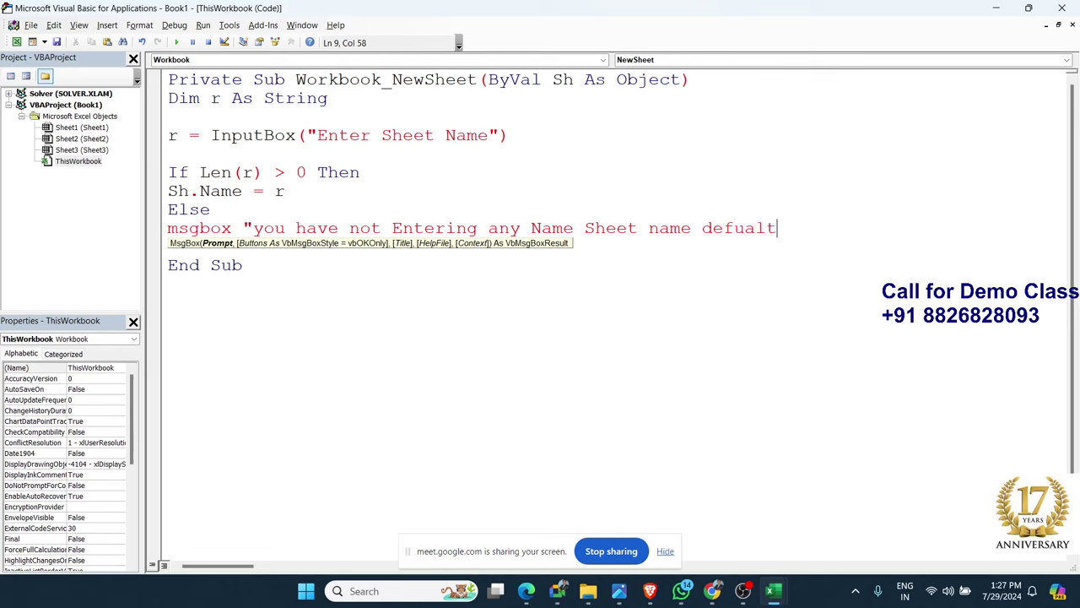
pyautogui.write('"')
pyautogui.press('Return')
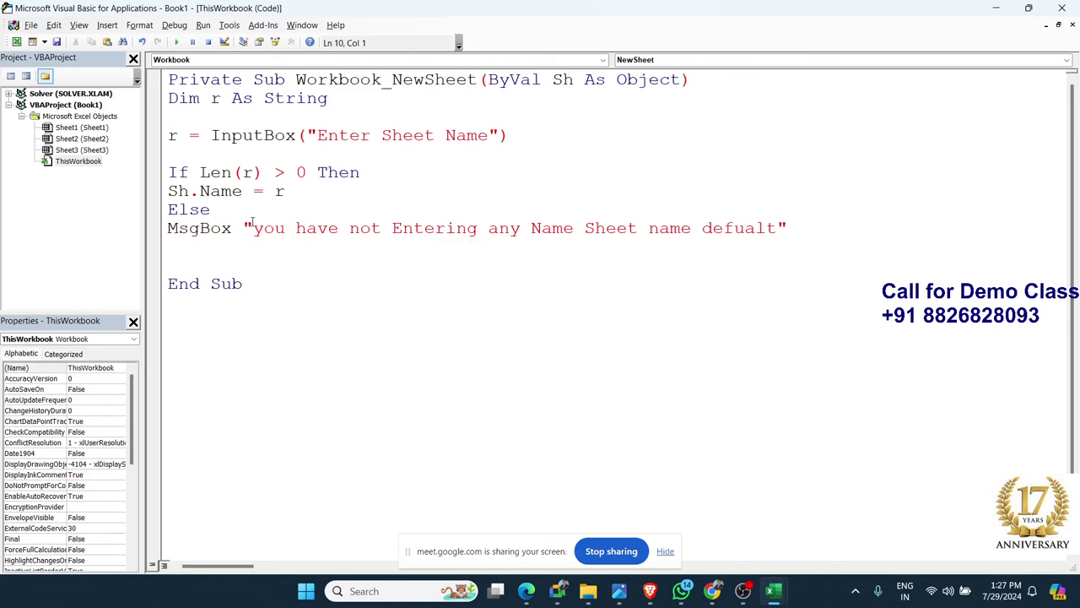
pyautogui.write('end ')
pyautogui.write('if')
pyautogui.press('Return')
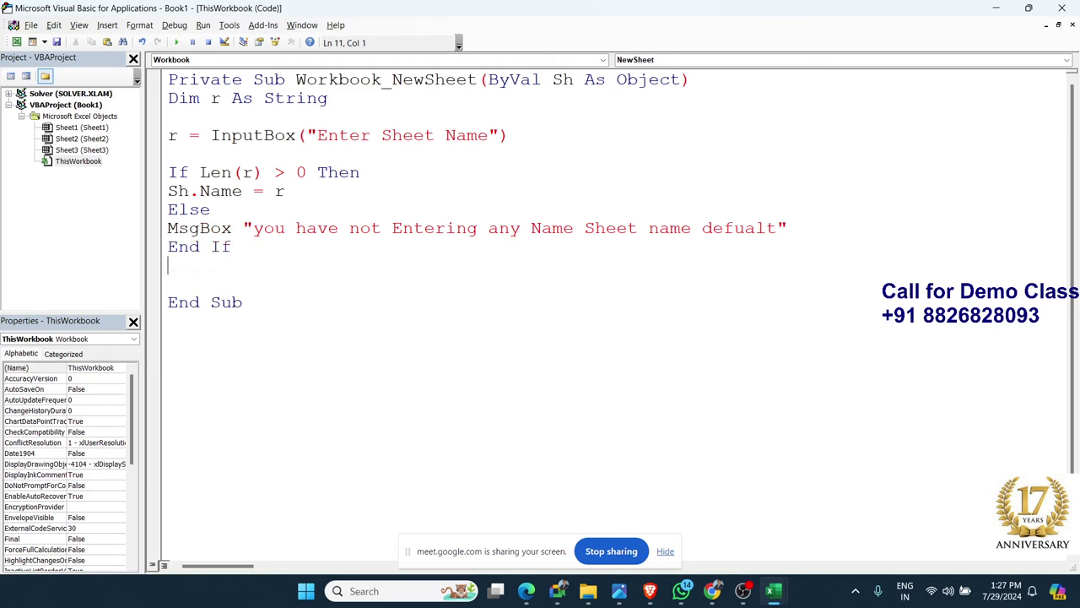
# Add a new sheet, leave the name prompt empty, and dismiss the no-name warning
pyautogui.moveTo(774, 590)
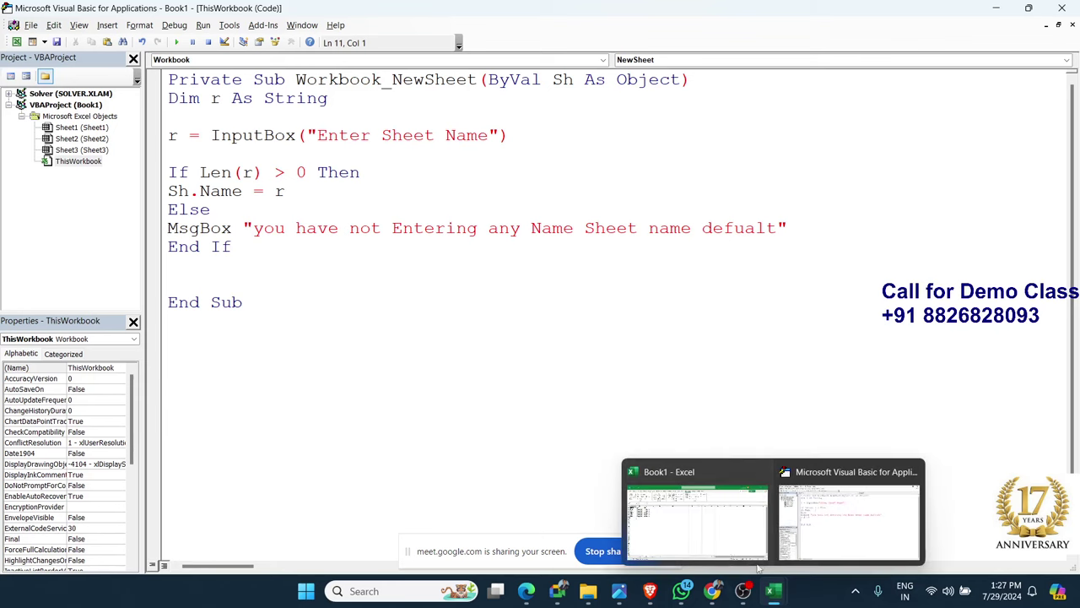
pyautogui.click(699, 544)
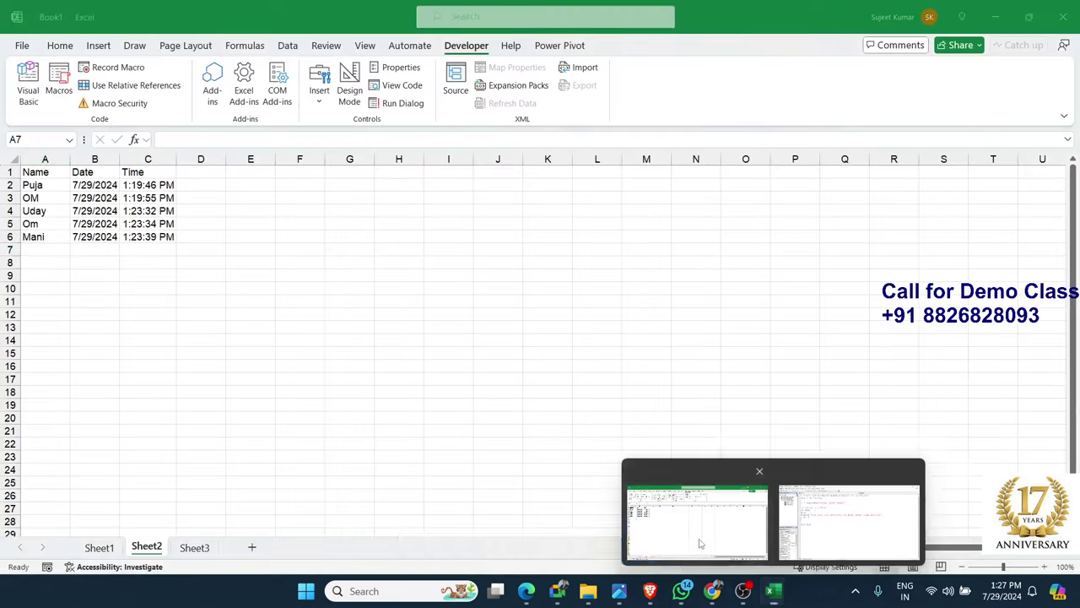
pyautogui.click(252, 547)
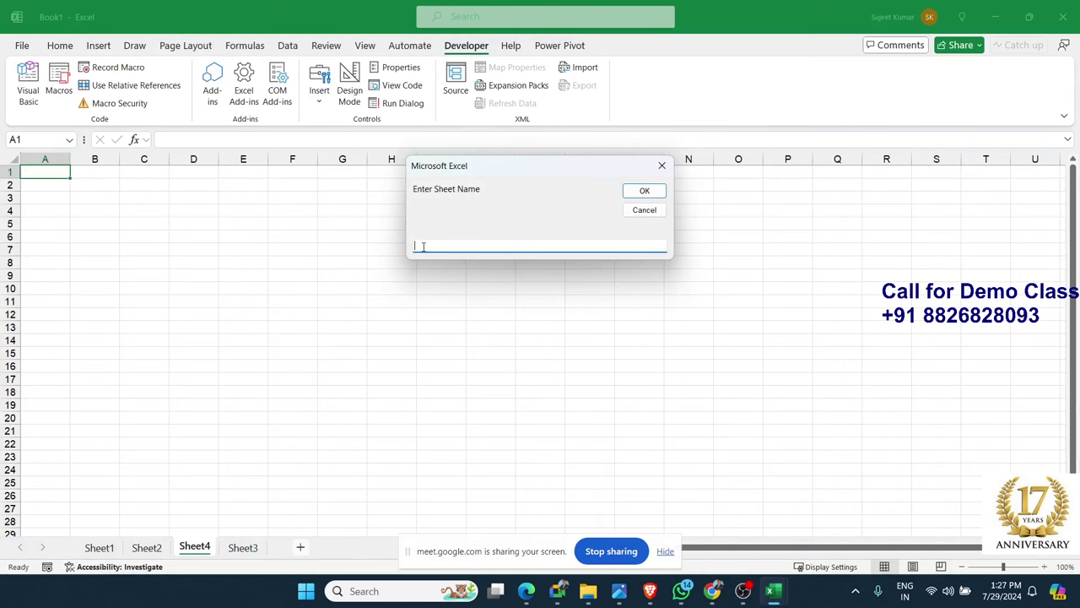
pyautogui.click(643, 193)
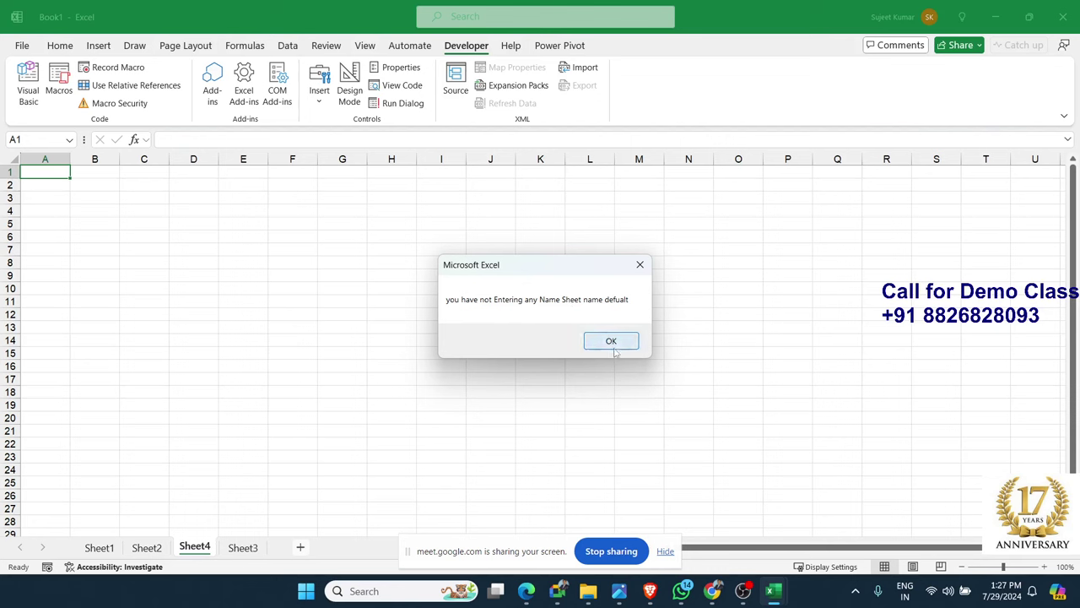
pyautogui.click(611, 341)
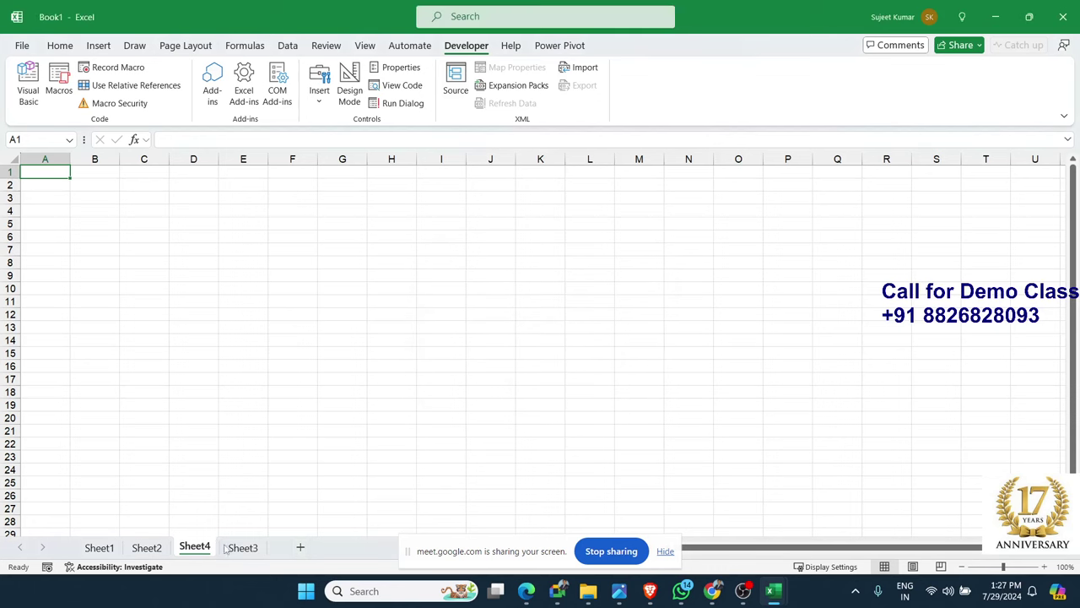
# Add another new sheet and name it dt through the prompt
pyautogui.click(300, 547)
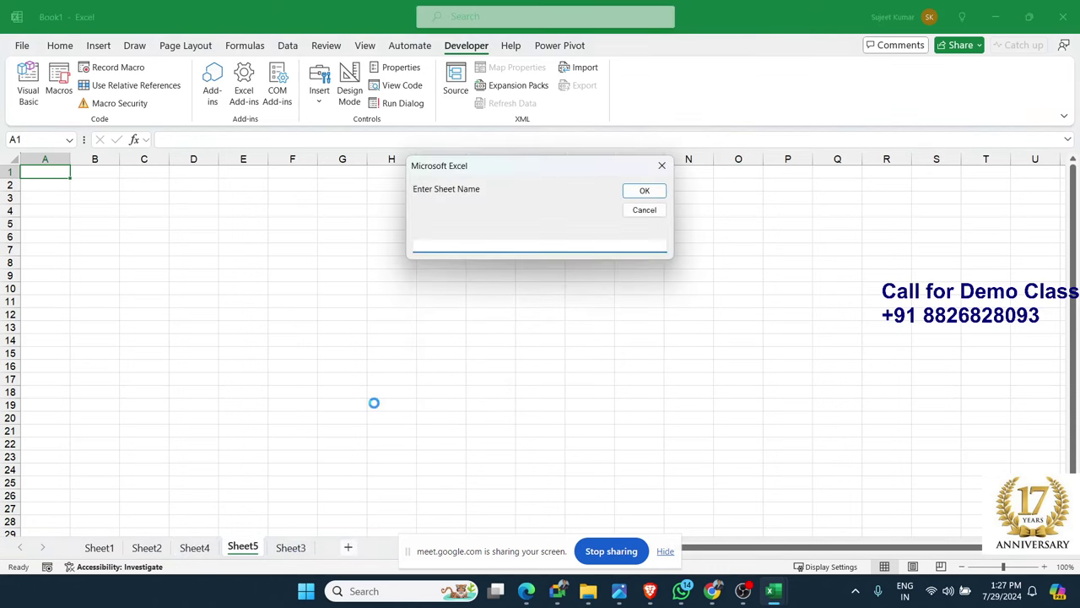
pyautogui.write('dt')
pyautogui.click(635, 193)
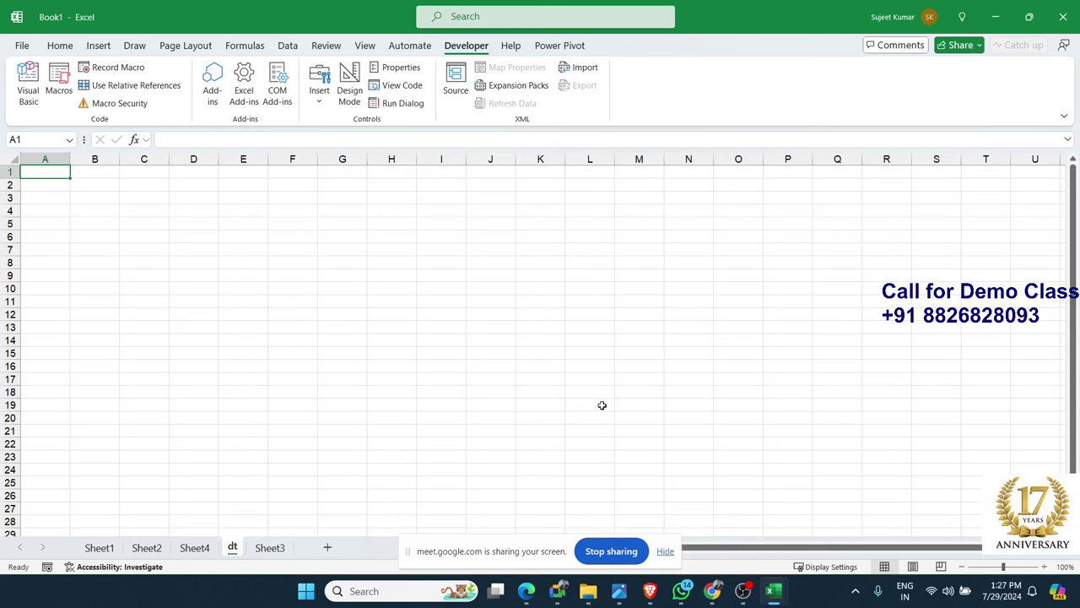
pyautogui.hotkey('alt', 'Tab')
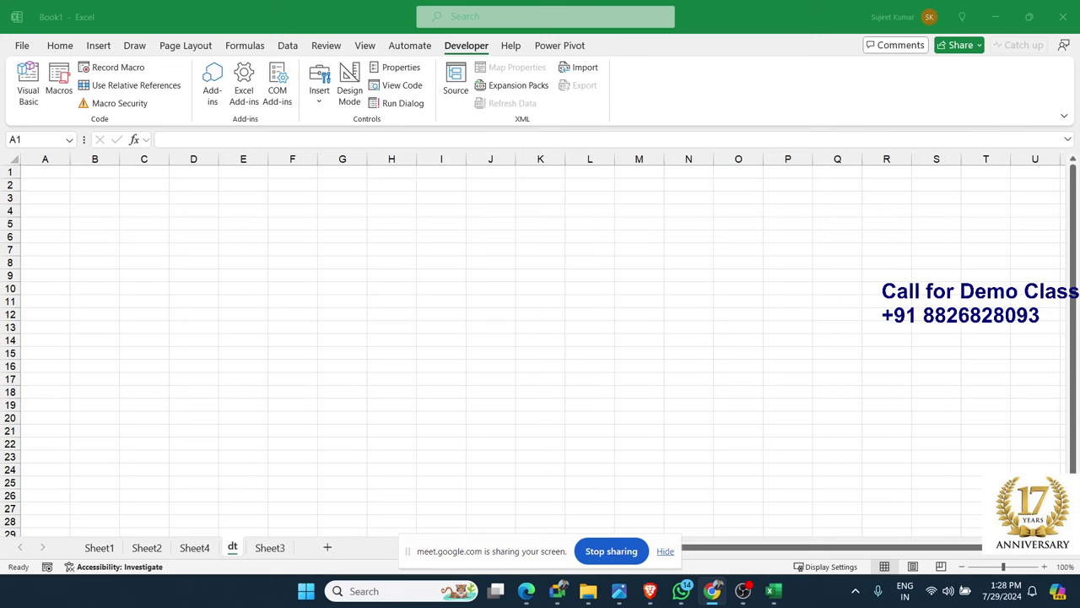
# Return to Sheet2, select the names and dates in A3:B6, and start saving with Ctrl+S
pyautogui.click(152, 556)
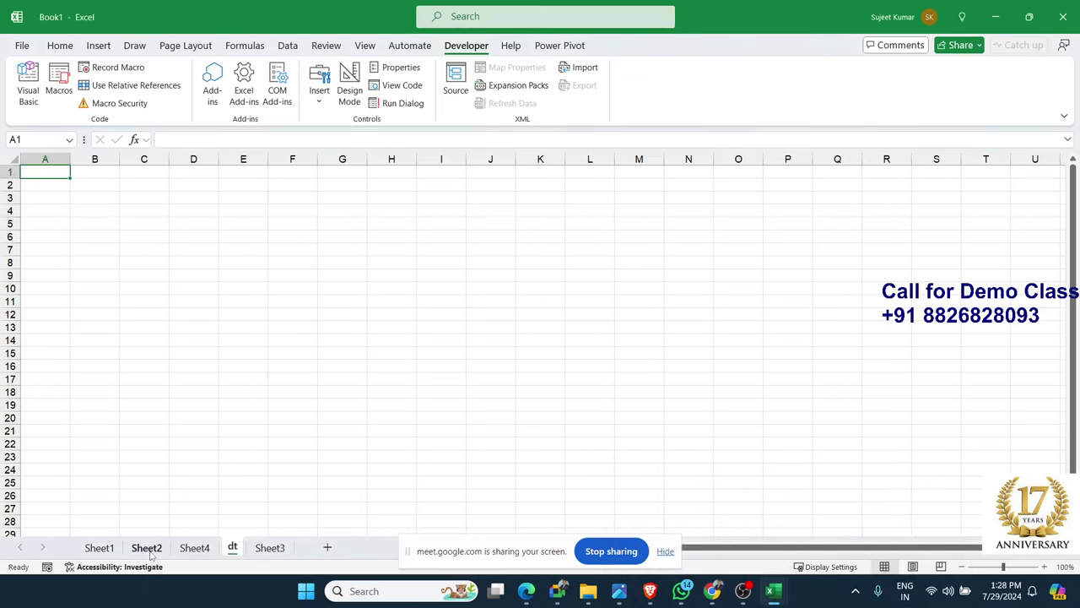
pyautogui.click(148, 548)
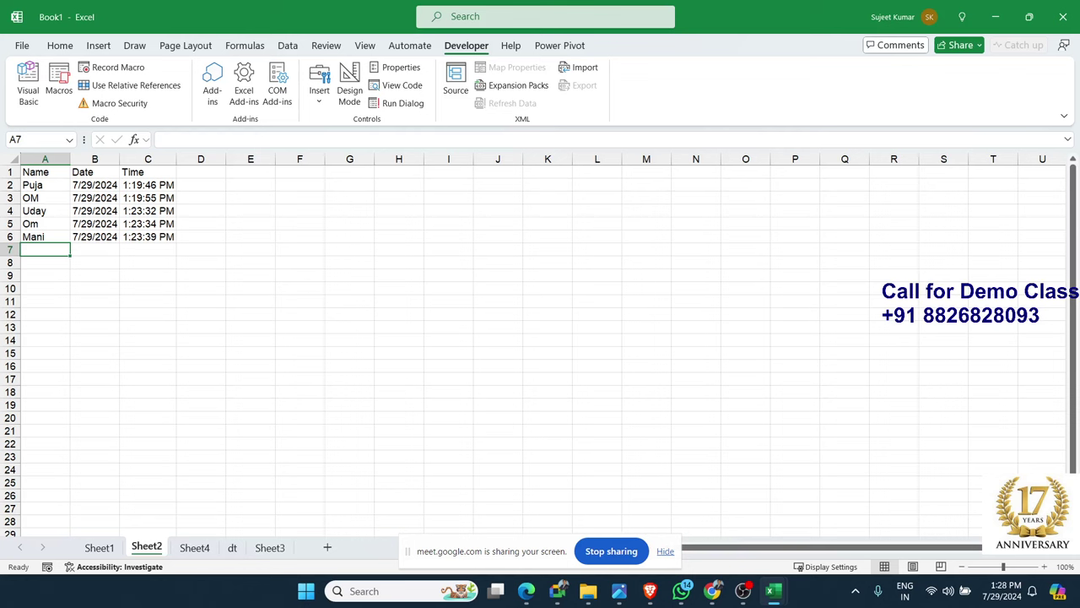
pyautogui.hotkey('alt', 'Tab')
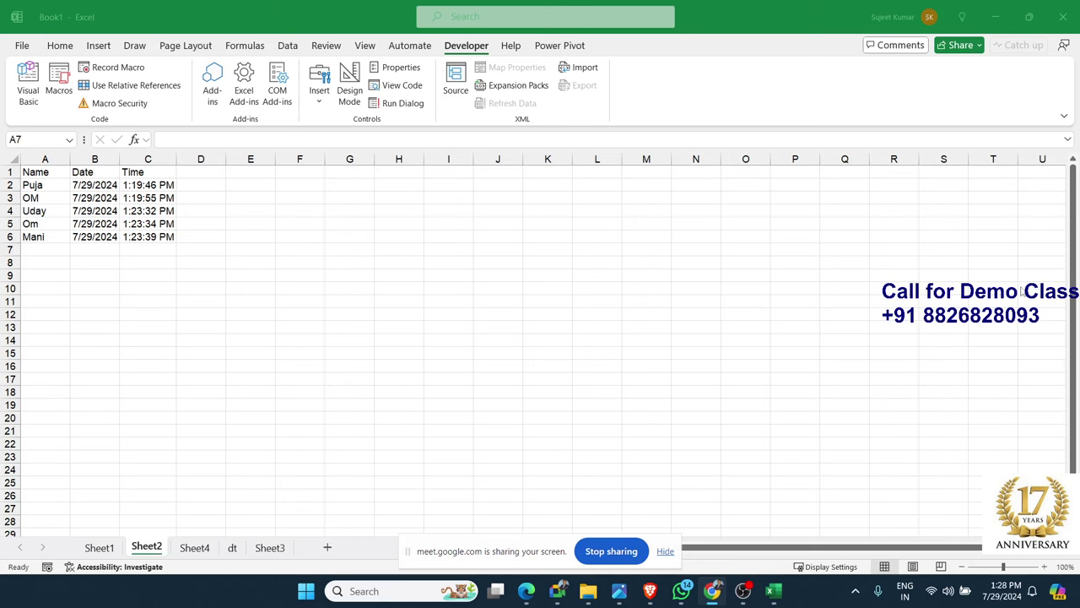
pyautogui.hotkey('alt', 'Tab')
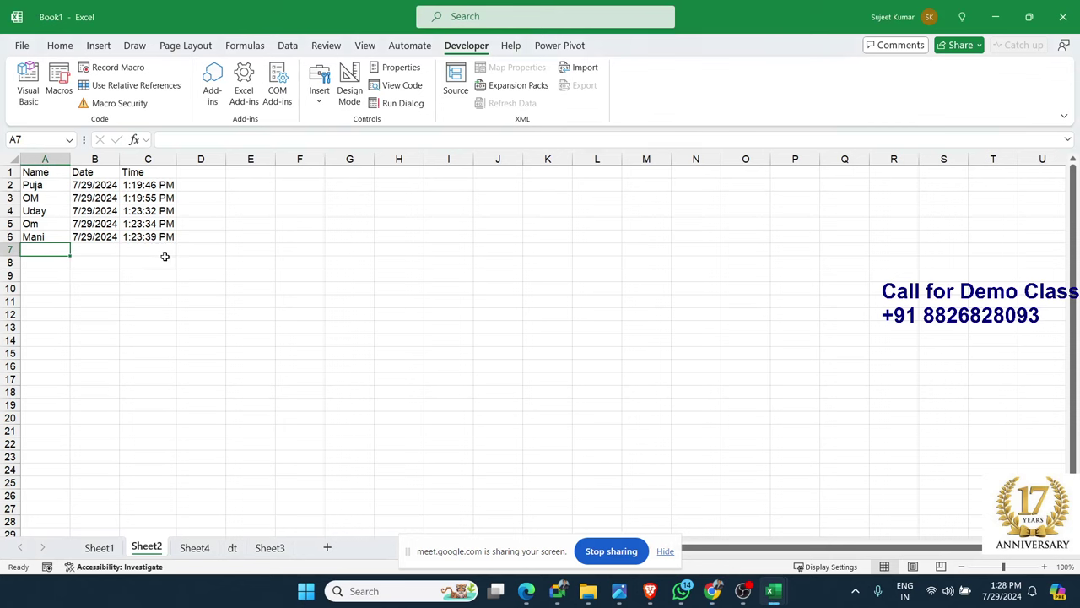
pyautogui.click(86, 233)
pyautogui.moveTo(87, 233); pyautogui.dragTo(47, 199)
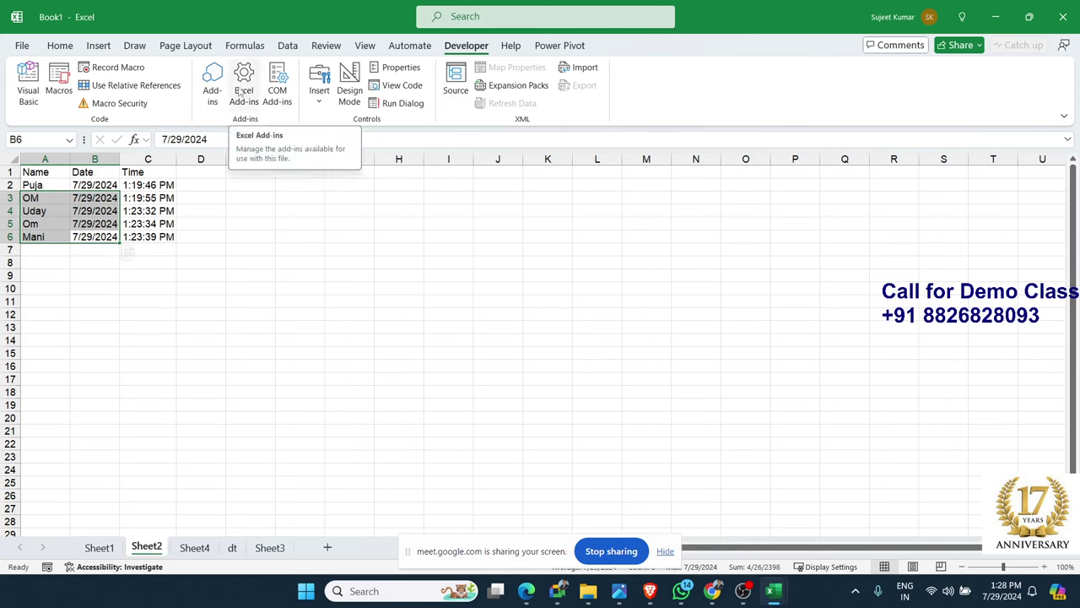
pyautogui.hotkey('ctrl', 's')
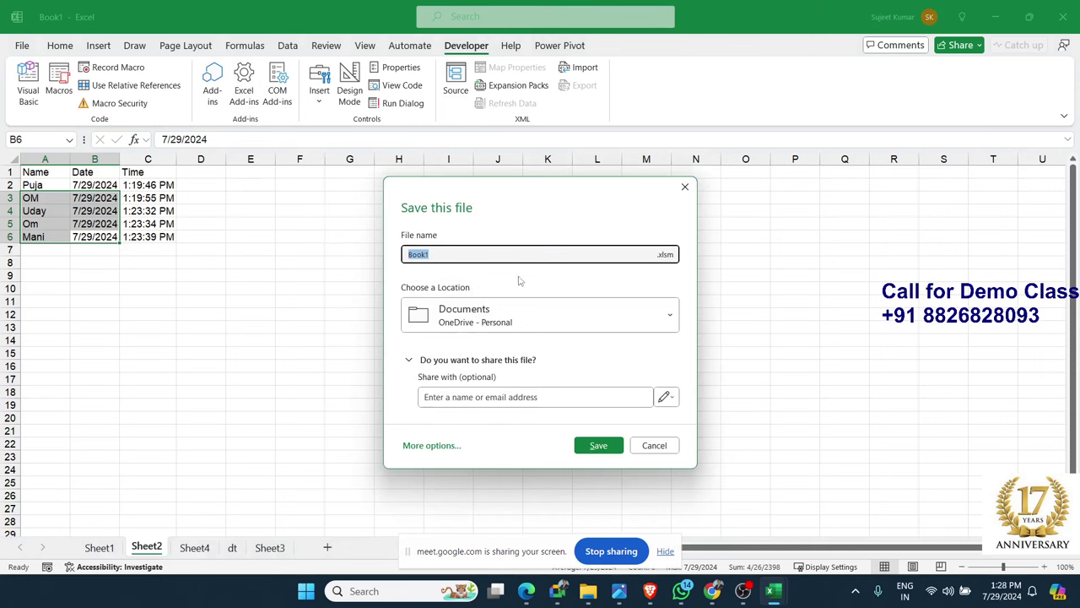
# Save the workbook as Event.xlsm on drive D:, replacing the existing file
pyautogui.write('E')
pyautogui.write('vent')
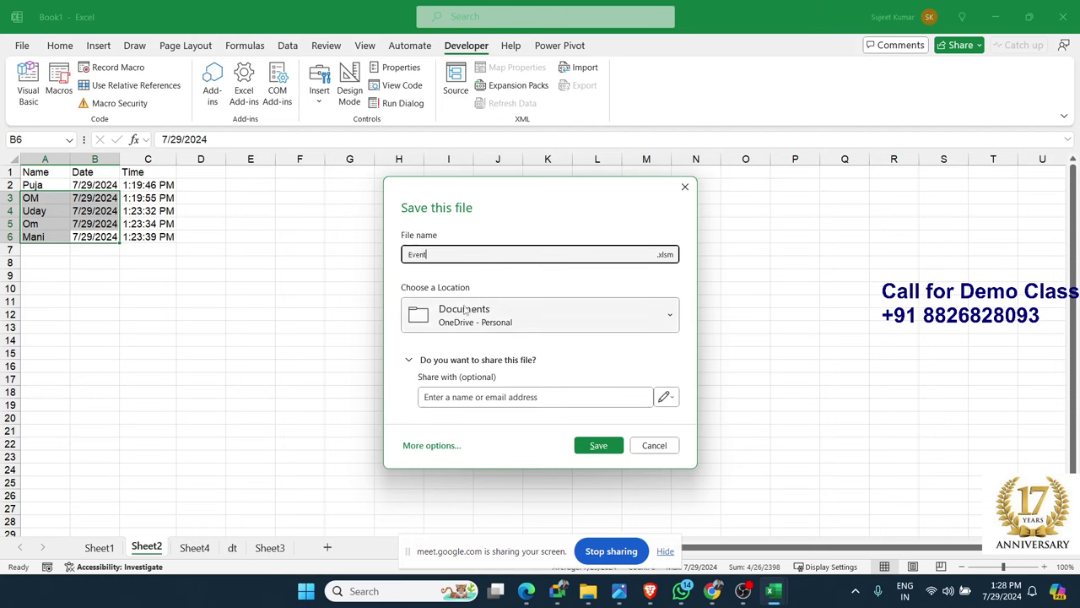
pyautogui.click(467, 317)
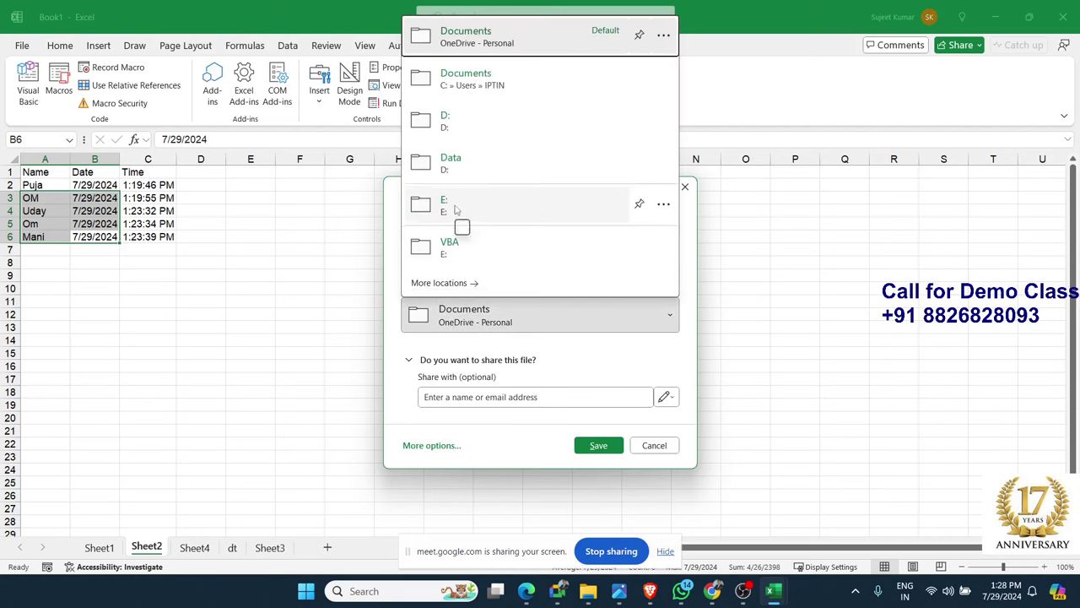
pyautogui.click(460, 132)
pyautogui.click(460, 133)
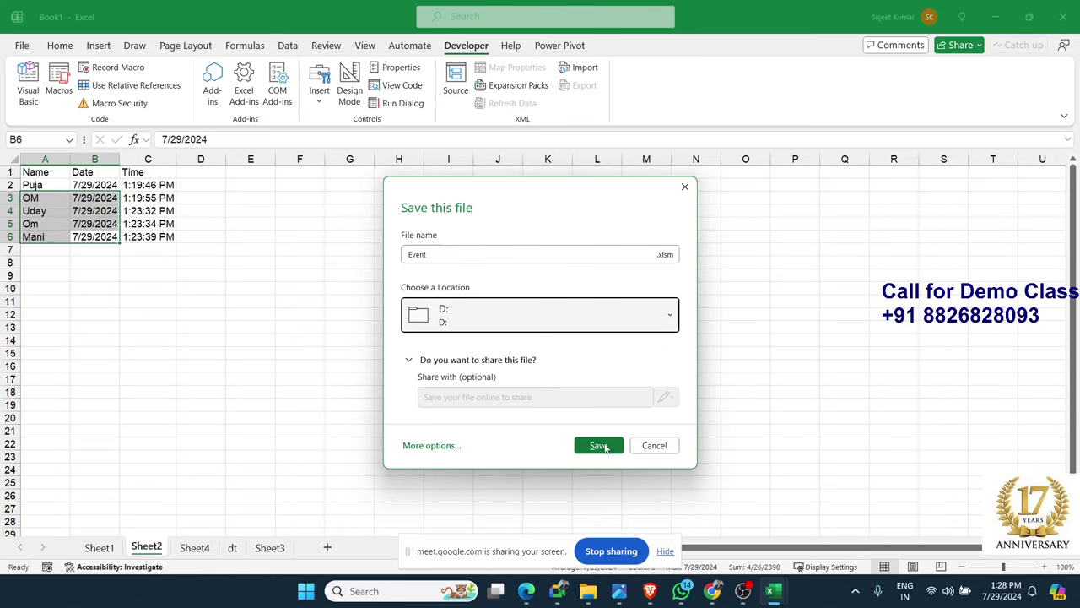
pyautogui.click(605, 447)
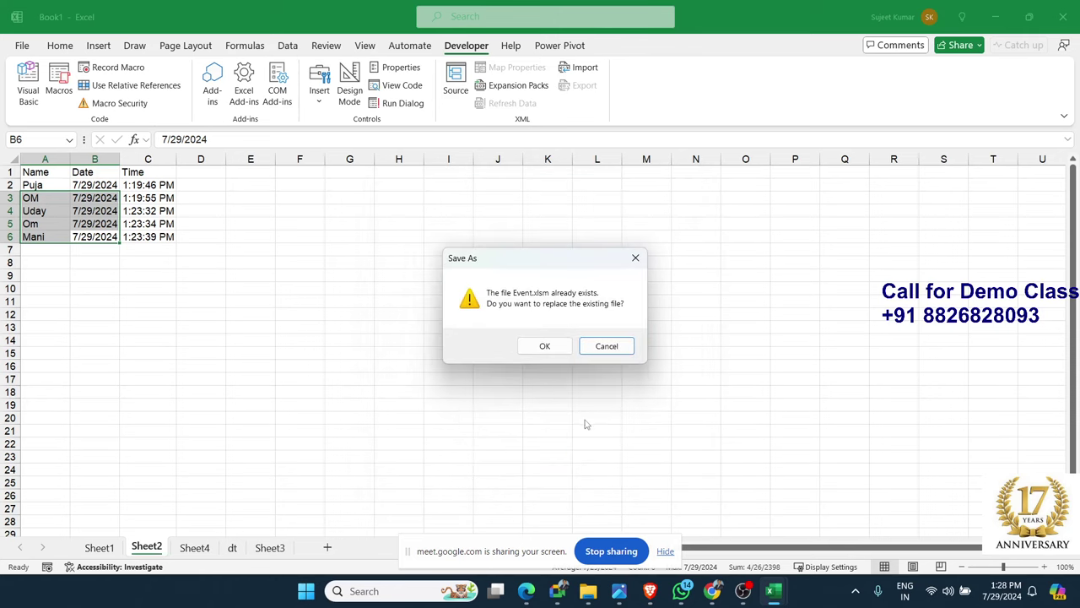
pyautogui.click(555, 348)
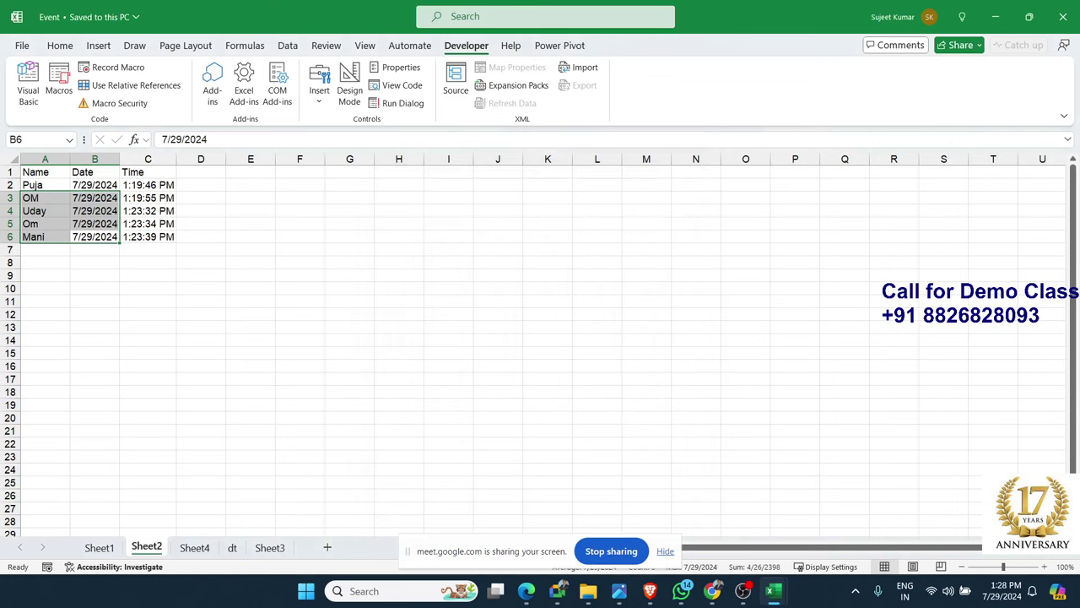
pyautogui.hotkey('alt', 'Tab')
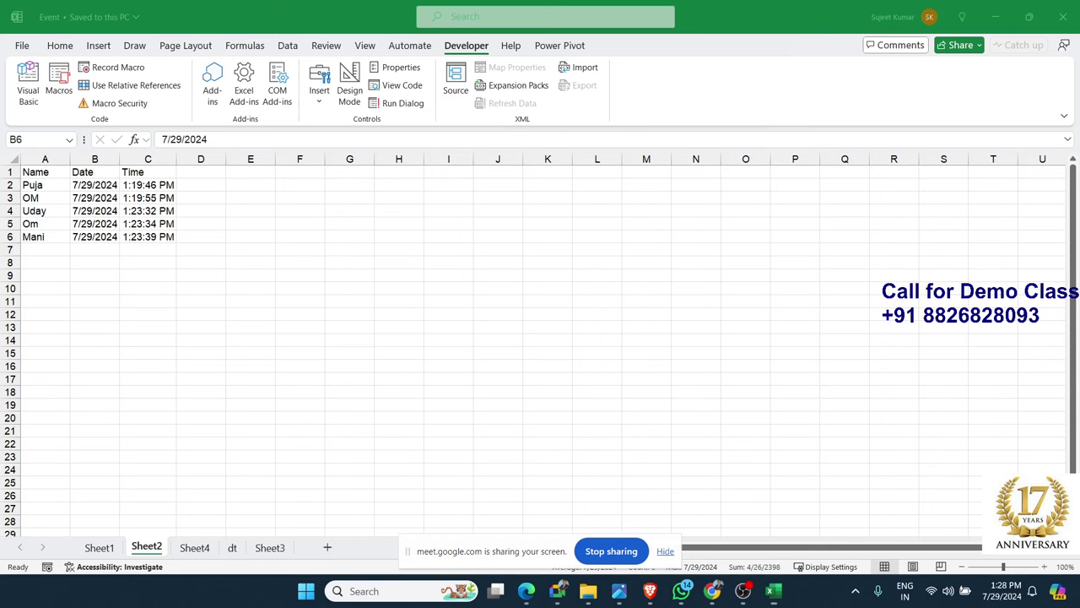